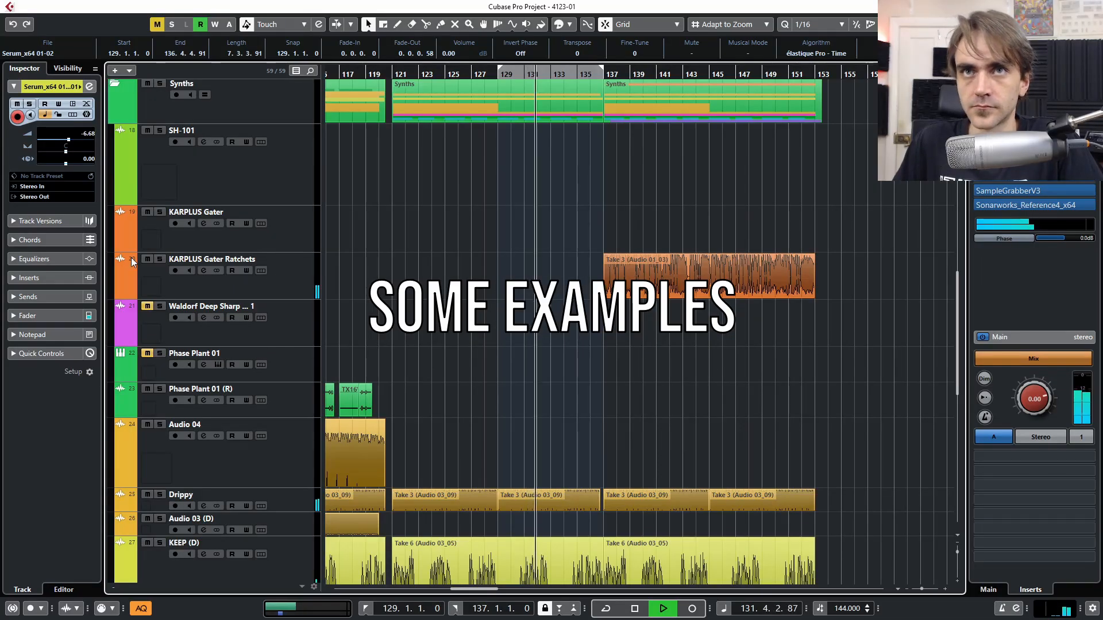
Step: Collapse the Synths folder track in the arrangement
{"action": "scroll", "coordinate": [425, 218], "scroll_direction": "up", "scroll_amount": 2}
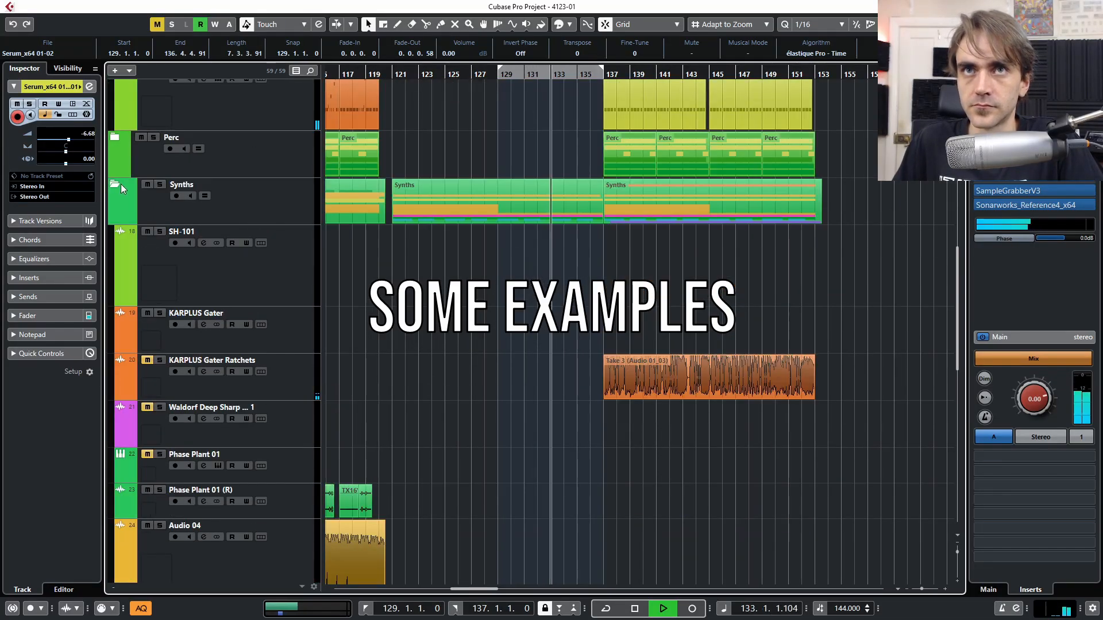
{"action": "left_click", "coordinate": [115, 185]}
{"action": "key", "text": "h"}
{"action": "key", "text": "h"}
{"action": "key", "text": "h"}
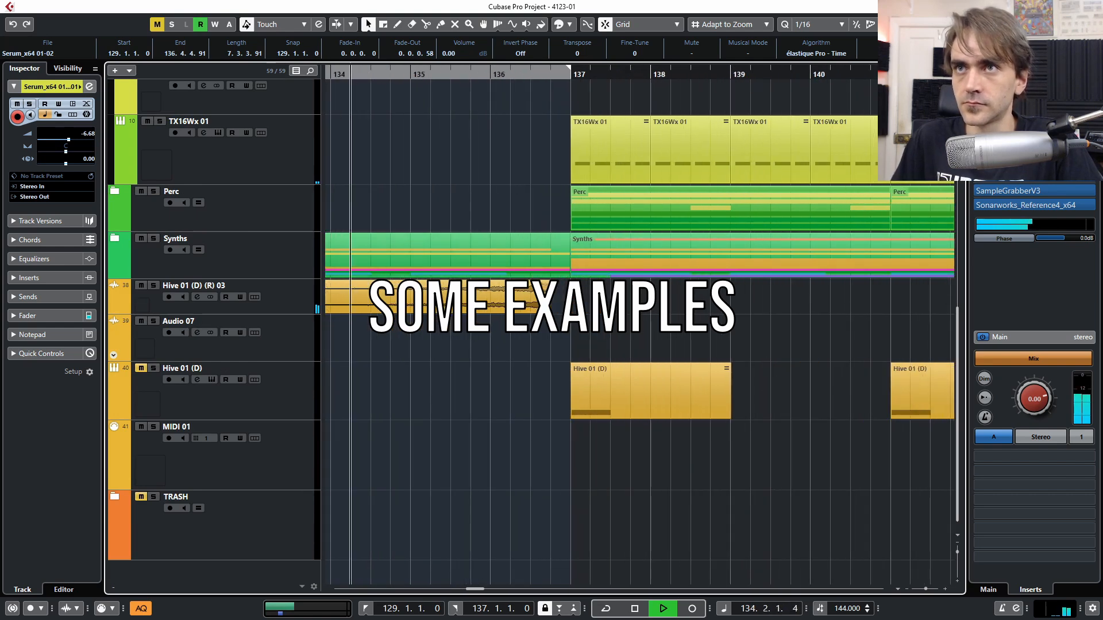
{"action": "left_click_drag", "start_coordinate": [568, 275], "coordinate": [550, 275]}
{"action": "left_click", "coordinate": [586, 339]}
{"action": "scroll", "coordinate": [653, 383], "scroll_direction": "down", "scroll_amount": 3}
{"action": "scroll", "coordinate": [657, 383], "scroll_direction": "down", "scroll_amount": 2}
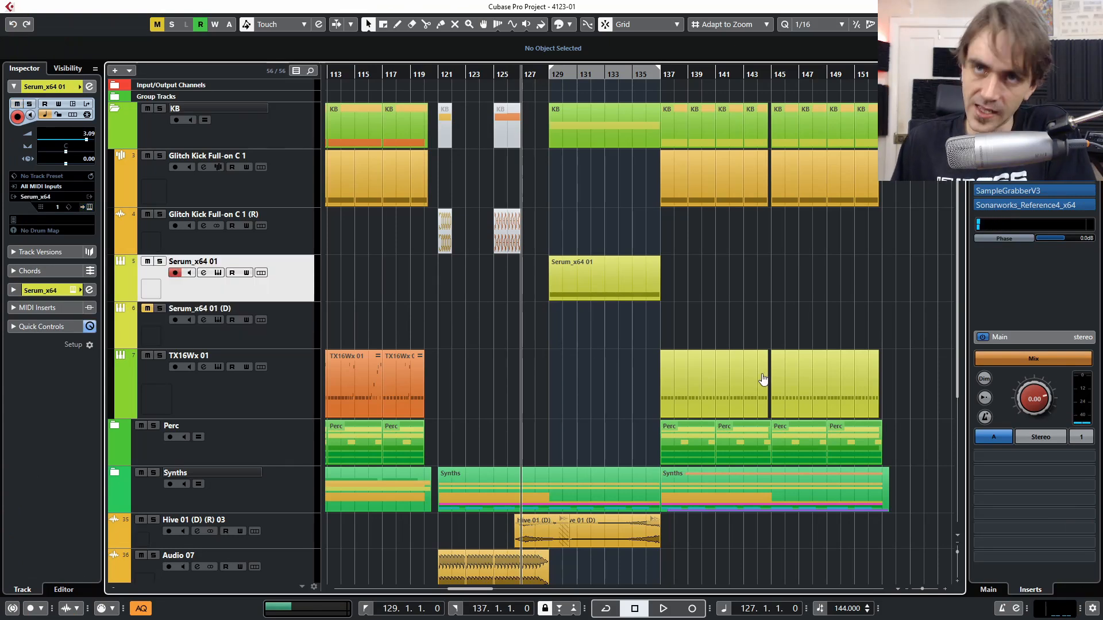
Step: Unmute the audio event at bar 121 on the Glitch Kick Full-on C 1 (R) track
{"action": "scroll", "coordinate": [440, 266], "scroll_direction": "up", "scroll_amount": 4}
{"action": "scroll", "coordinate": [476, 283], "scroll_direction": "up", "scroll_amount": 4}
{"action": "scroll", "coordinate": [488, 261], "scroll_direction": "down", "scroll_amount": 10}
{"action": "scroll", "coordinate": [488, 256], "scroll_direction": "up", "scroll_amount": 9}
{"action": "left_click", "coordinate": [477, 243]}
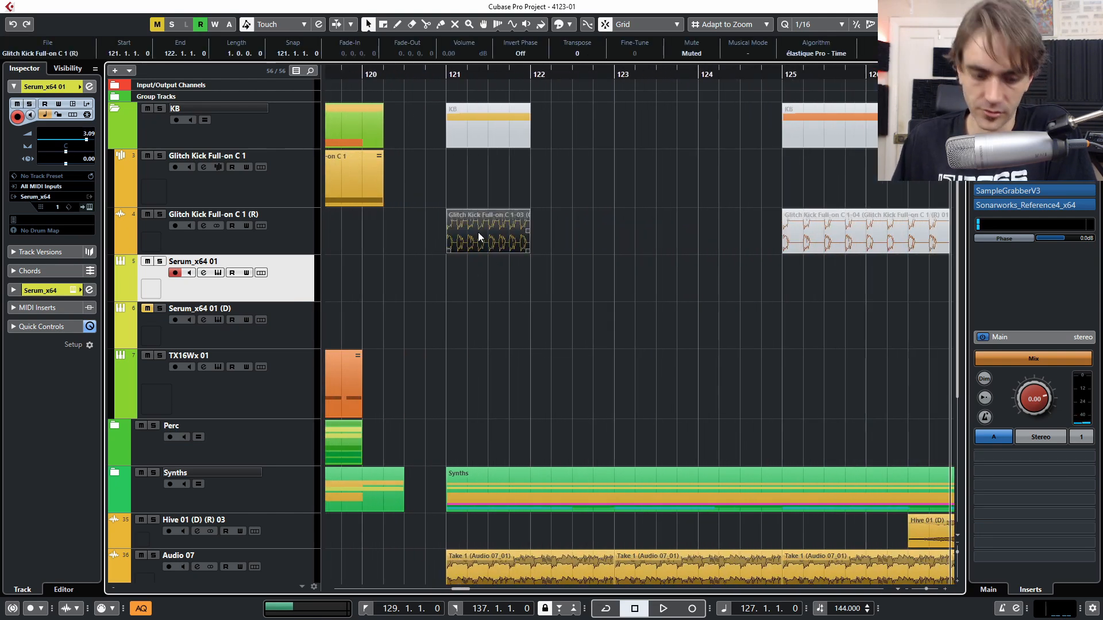
{"action": "key", "text": "7"}
{"action": "left_click", "coordinate": [475, 235]}
{"action": "left_click", "coordinate": [464, 300]}
{"action": "key", "text": "1"}
{"action": "left_click", "coordinate": [465, 230]}
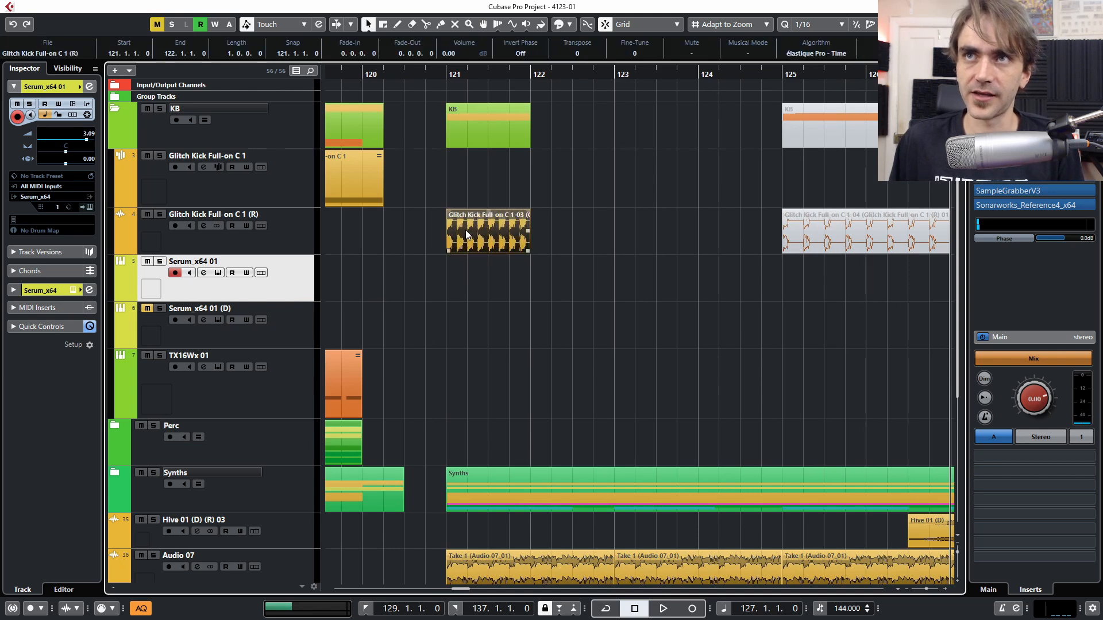
Step: Audition the bar 121 kick event with its track soloed and the locators set around it, and release the solo
{"action": "left_click", "coordinate": [160, 214]}
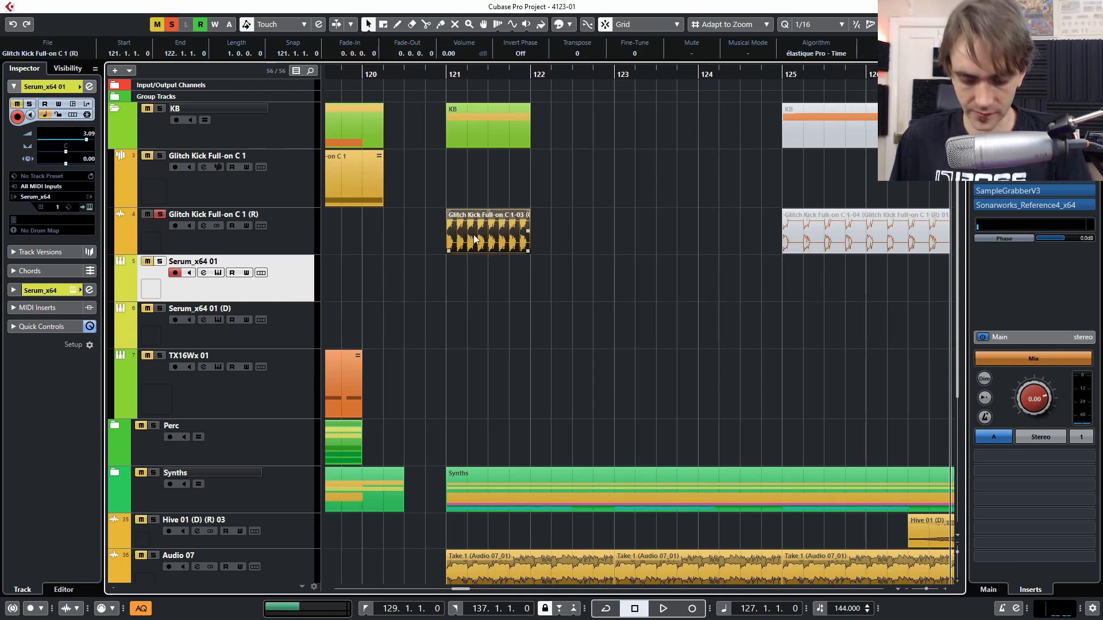
{"action": "key", "text": "p"}
{"action": "key", "text": "l"}
{"action": "key", "text": "space"}
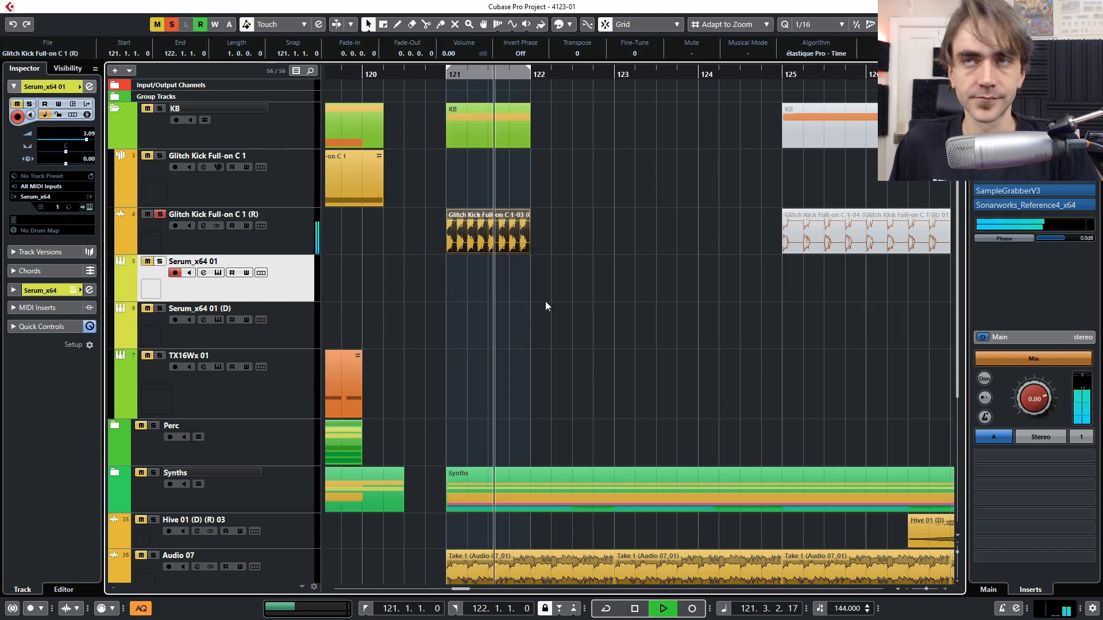
{"action": "key", "text": "space"}
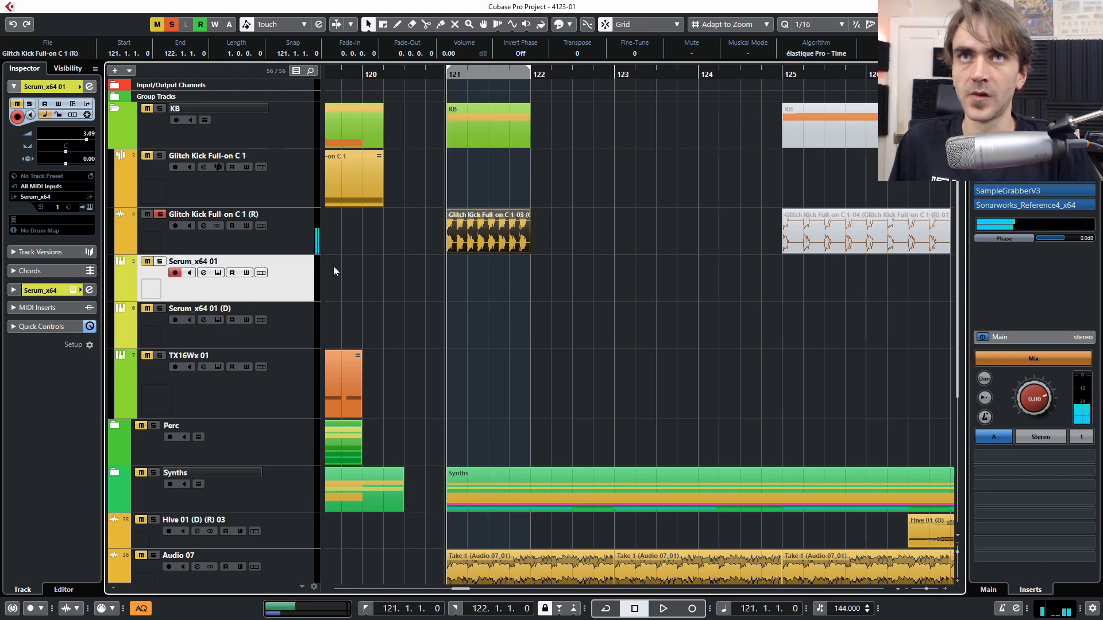
{"action": "left_click", "coordinate": [160, 214]}
{"action": "left_click", "coordinate": [551, 284]}
{"action": "scroll", "coordinate": [553, 265], "scroll_direction": "down", "scroll_amount": 3}
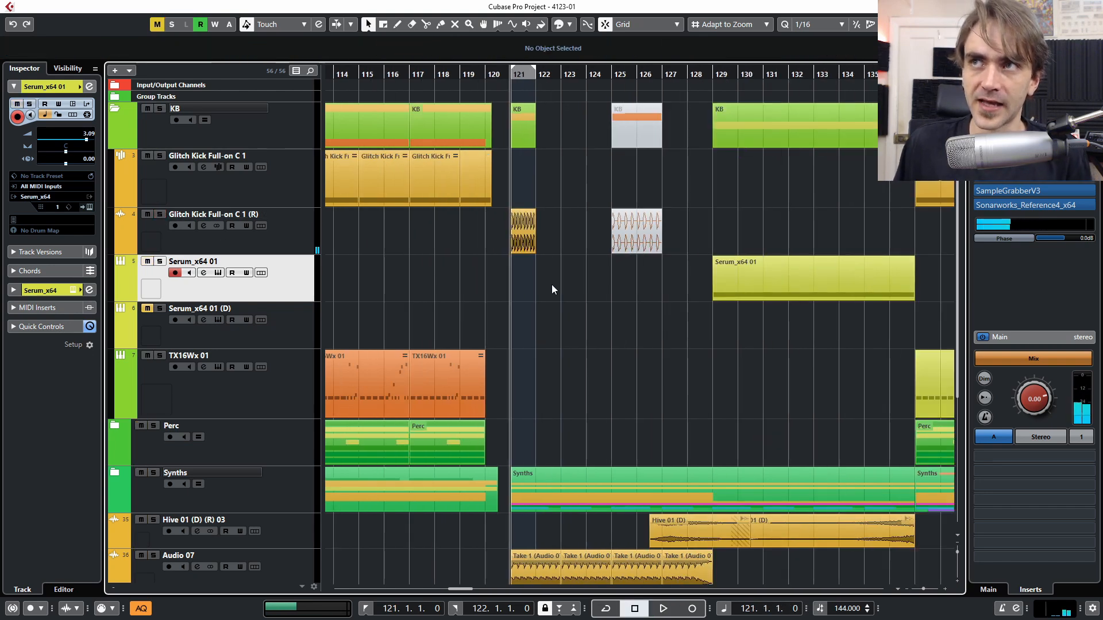
{"action": "scroll", "coordinate": [679, 308], "scroll_direction": "up", "scroll_amount": 4}
{"action": "left_click", "coordinate": [600, 227]}
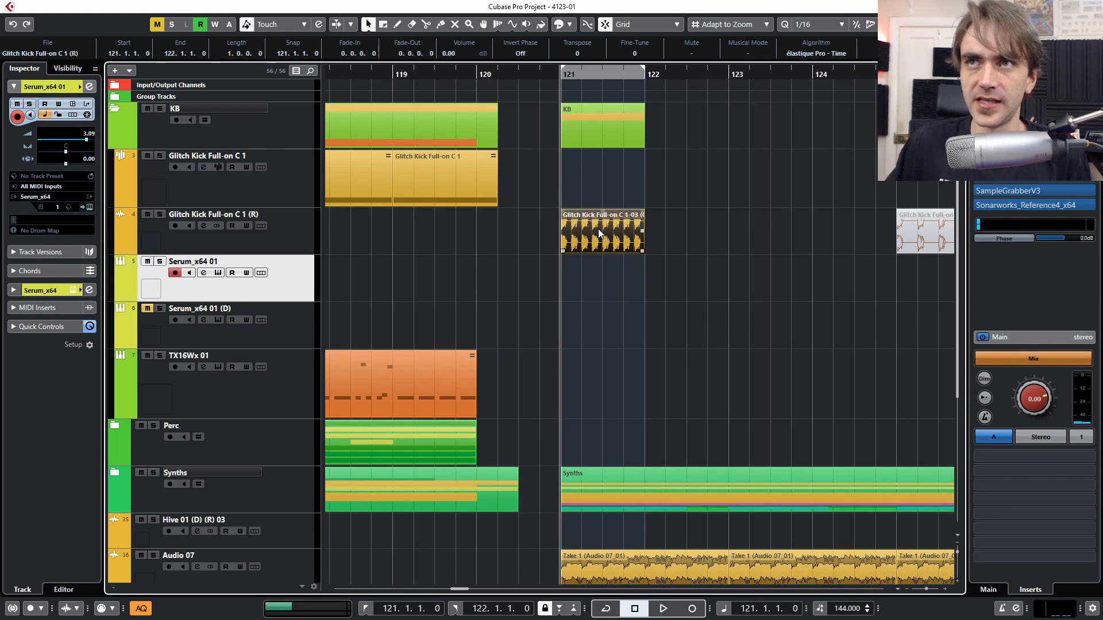
{"action": "scroll", "coordinate": [598, 230], "scroll_direction": "down", "scroll_amount": 5}
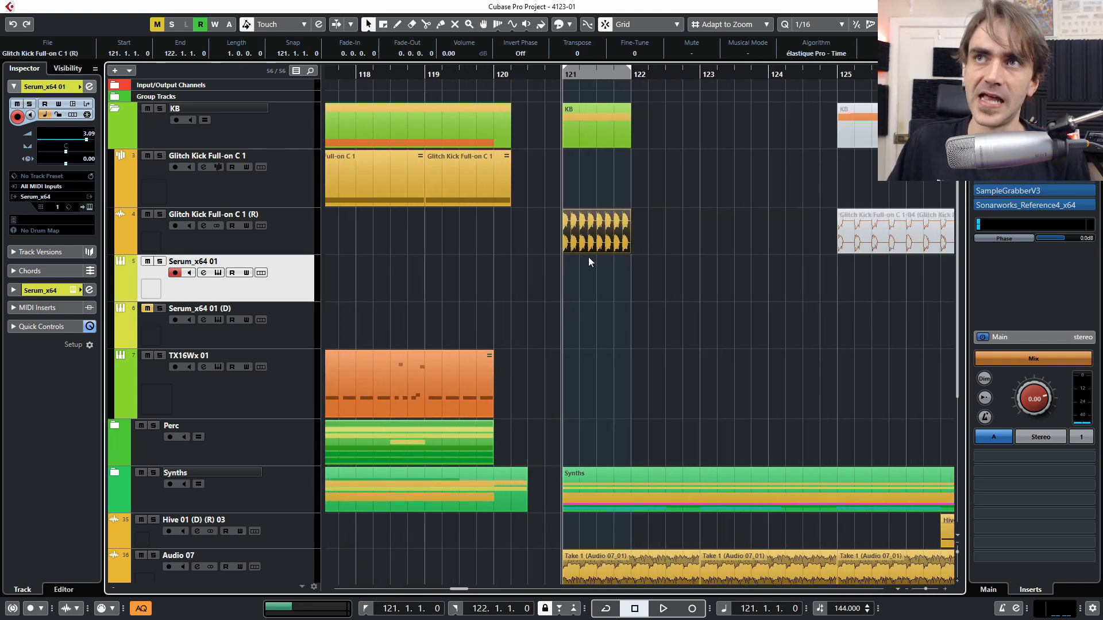
{"action": "scroll", "coordinate": [632, 333], "scroll_direction": "right", "scroll_amount": 3}
{"action": "left_click", "coordinate": [652, 369]}
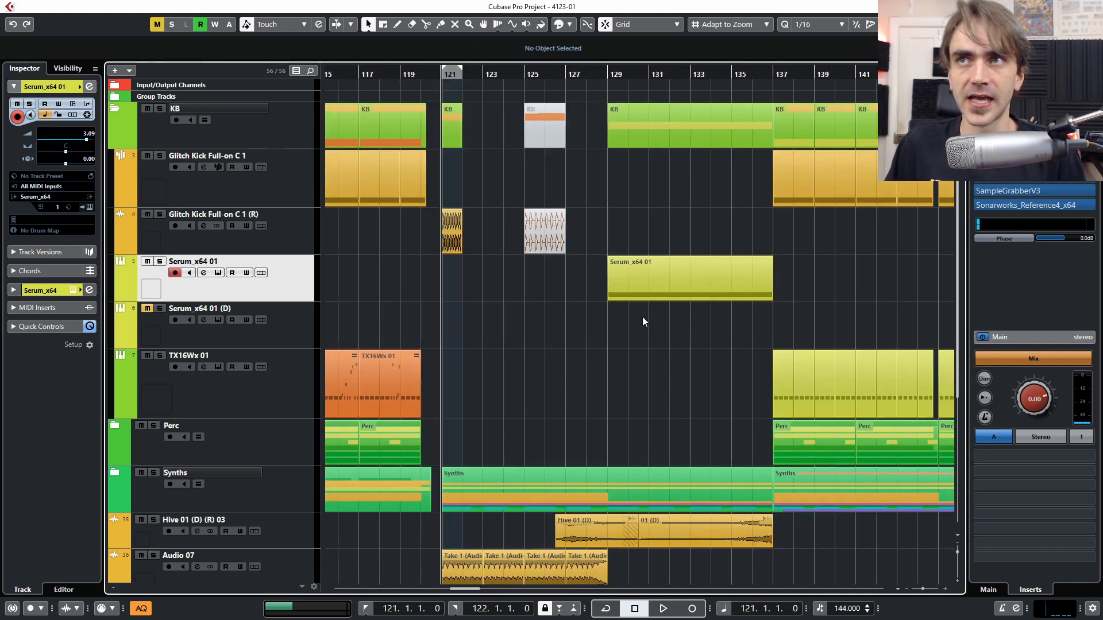
Step: Set the locators around the Serum_x64 01 part from bar 129 to bar 137 and solo its track
{"action": "left_click", "coordinate": [658, 290]}
{"action": "left_click", "coordinate": [656, 208]}
{"action": "left_click", "coordinate": [656, 282]}
{"action": "key", "text": "p"}
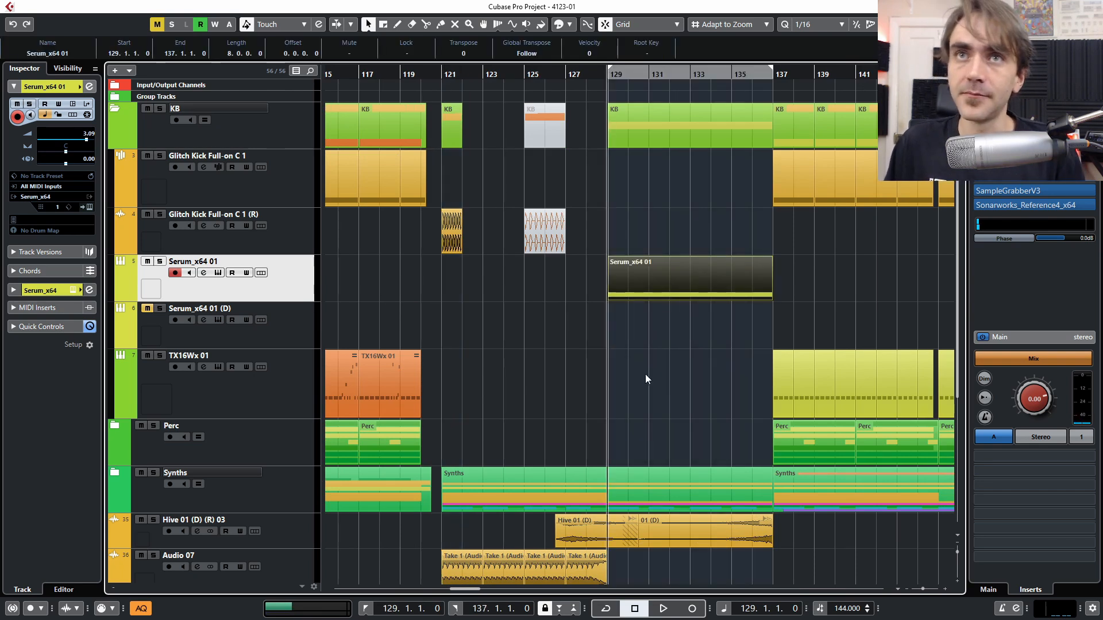
{"action": "left_click", "coordinate": [161, 262]}
Step: Open the Serum instrument of the soloed track and switch off oscillator A
{"action": "left_click", "coordinate": [89, 207]}
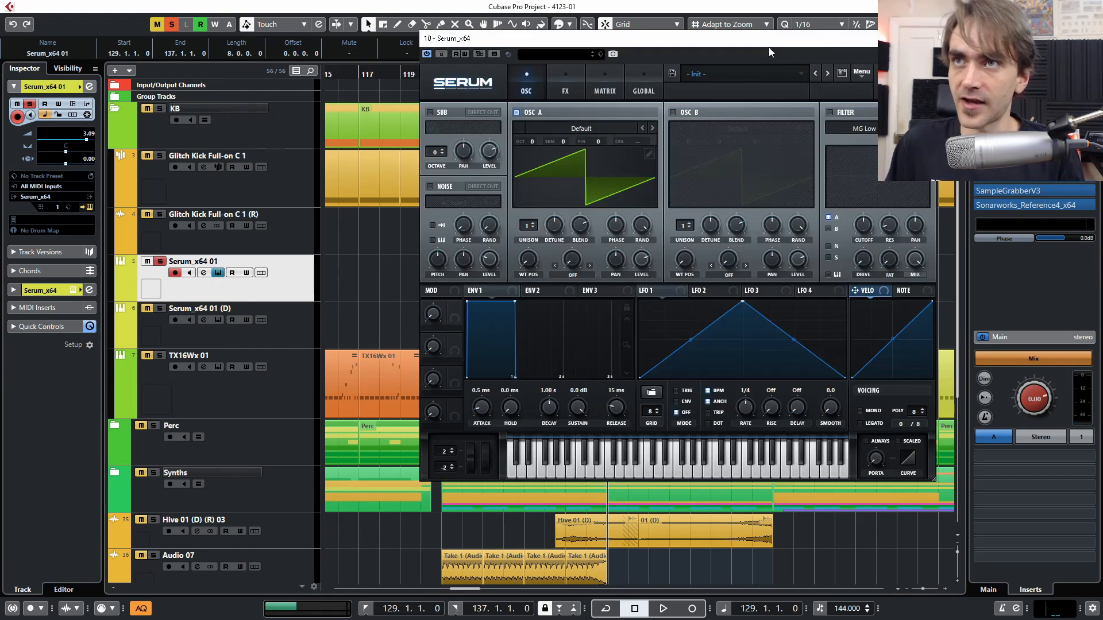
{"action": "left_click", "coordinate": [515, 112]}
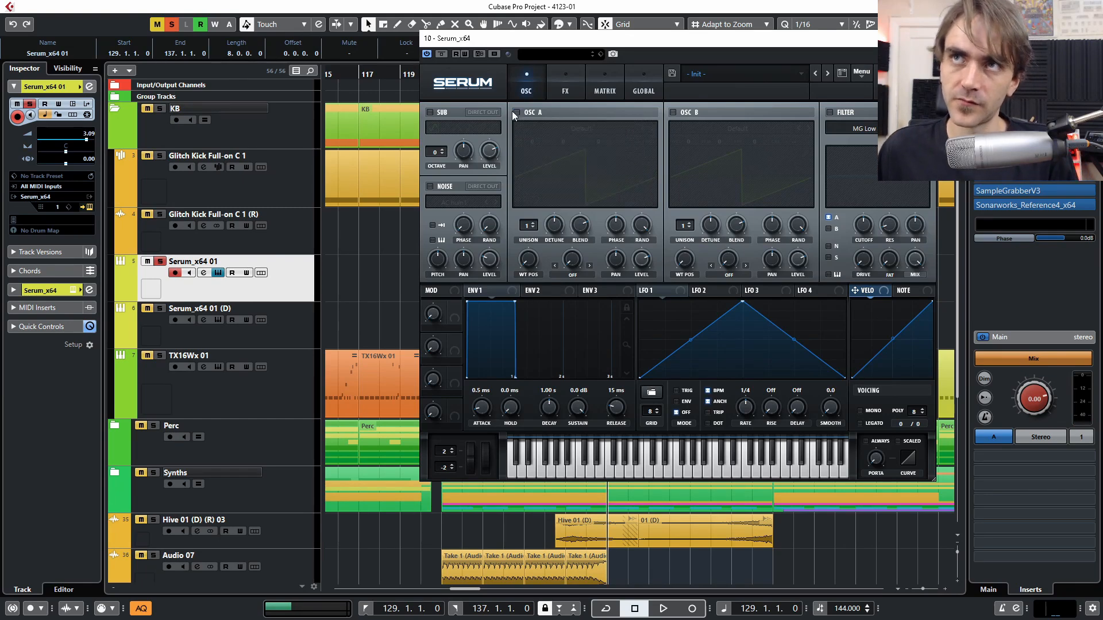
{"action": "left_click_drag", "start_coordinate": [532, 38], "coordinate": [736, 138]}
Step: Enable Serum's noise oscillator and load the kick event from bar 121 as its sample
{"action": "left_click", "coordinate": [467, 241]}
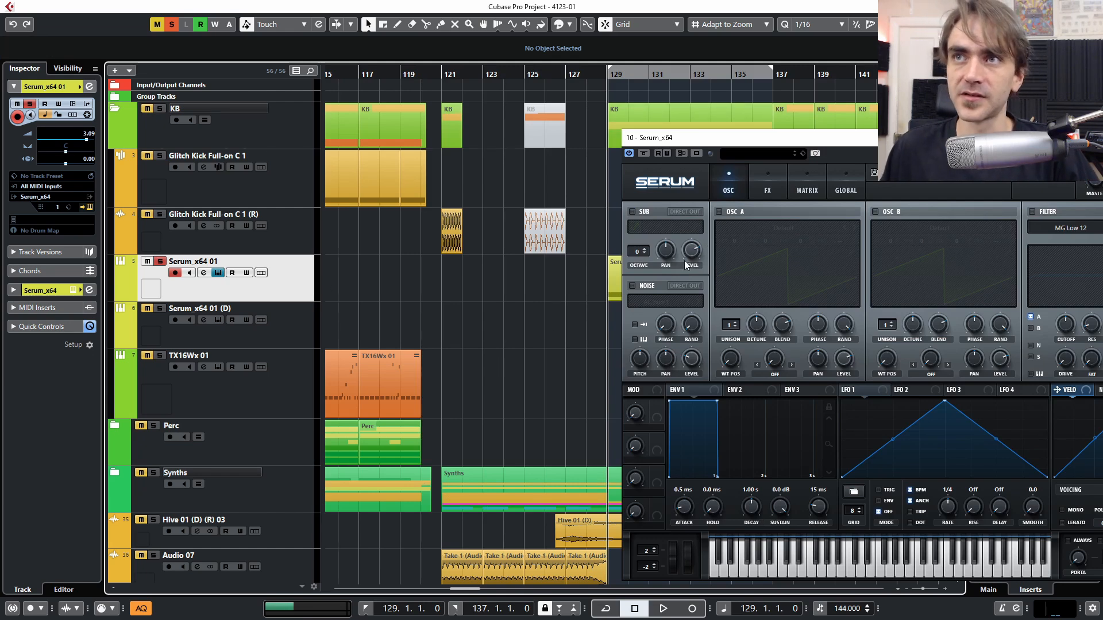
{"action": "left_click", "coordinate": [632, 285]}
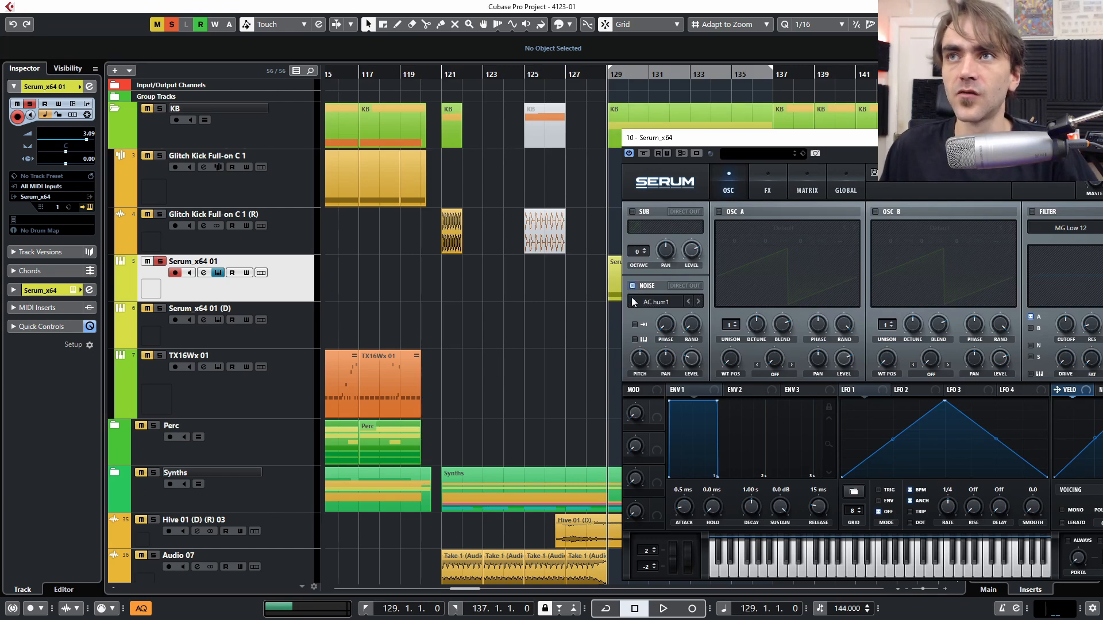
{"action": "left_click", "coordinate": [452, 231]}
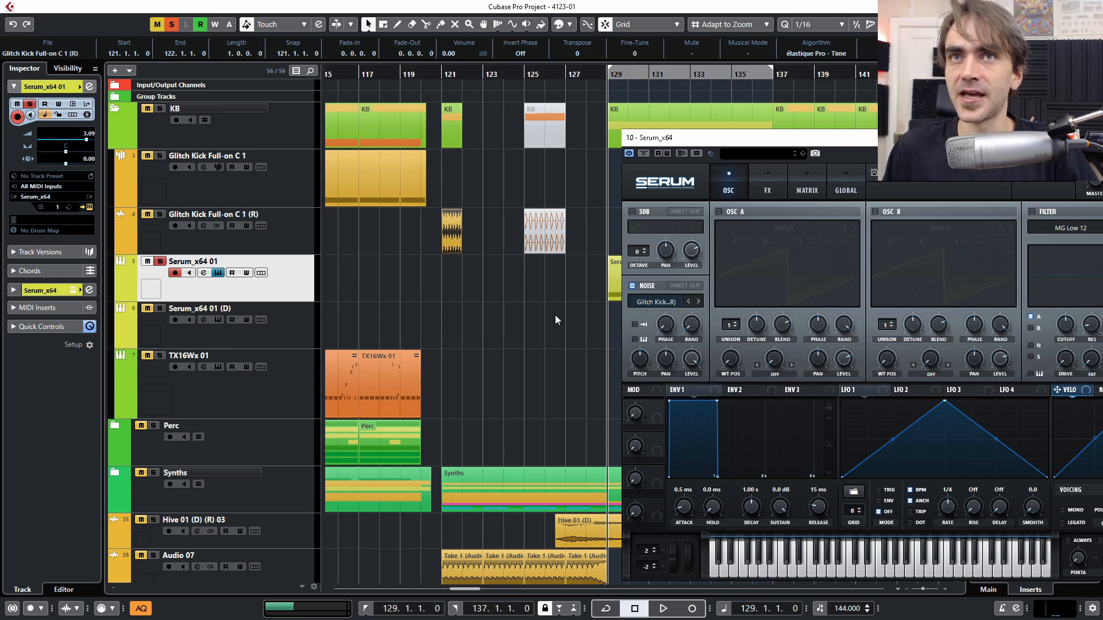
Step: Examine the note in the Serum_x64 01 part in the MIDI editor and close the editor
{"action": "double_click", "coordinate": [612, 277]}
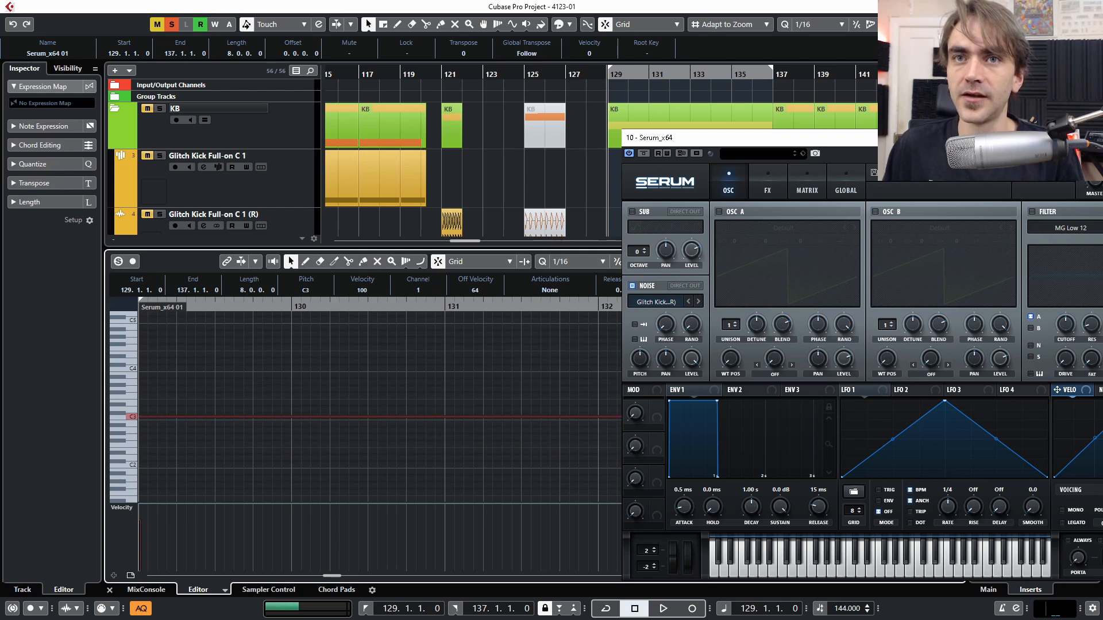
{"action": "left_click", "coordinate": [109, 590]}
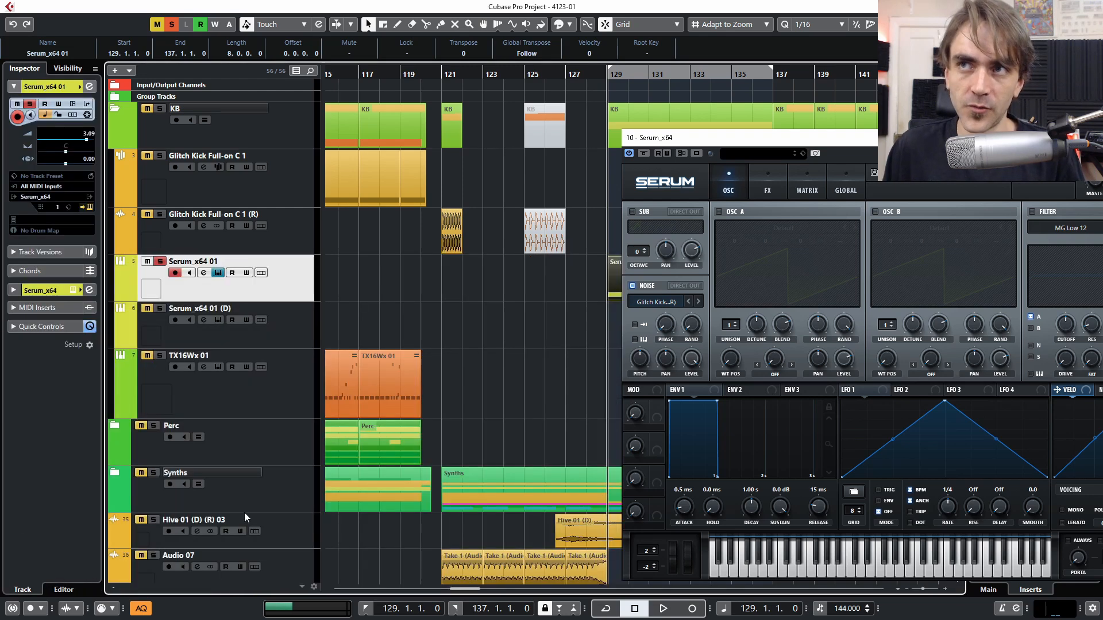
Step: Audition the Serum_x64 01 part before and after setting the Env 1 attack to 0.0 ms
{"action": "left_click", "coordinate": [429, 258]}
{"action": "scroll", "coordinate": [443, 264], "scroll_direction": "up", "scroll_amount": 3}
{"action": "scroll", "coordinate": [469, 271], "scroll_direction": "down", "scroll_amount": 5}
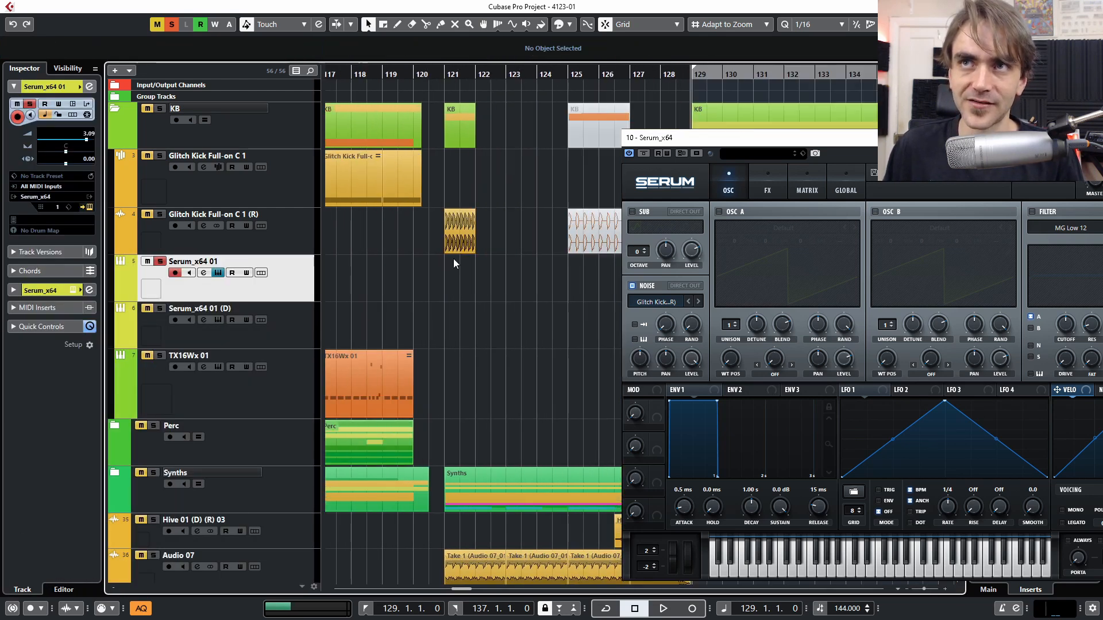
{"action": "scroll", "coordinate": [394, 301], "scroll_direction": "up", "scroll_amount": 1}
{"action": "scroll", "coordinate": [442, 308], "scroll_direction": "left", "scroll_amount": 3}
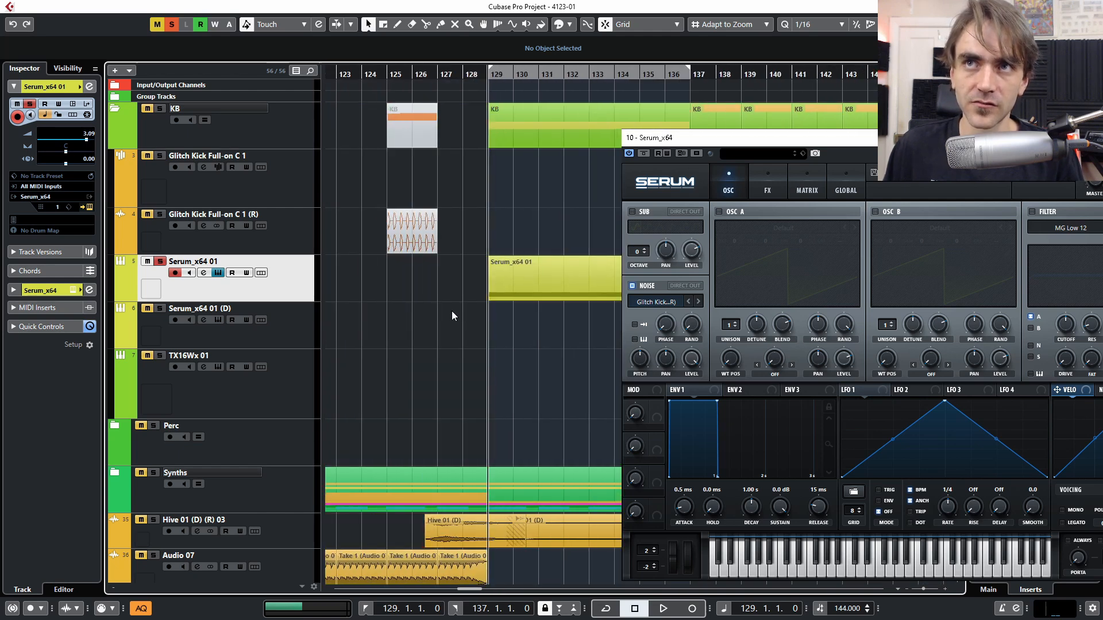
{"action": "scroll", "coordinate": [452, 346], "scroll_direction": "right", "scroll_amount": 3}
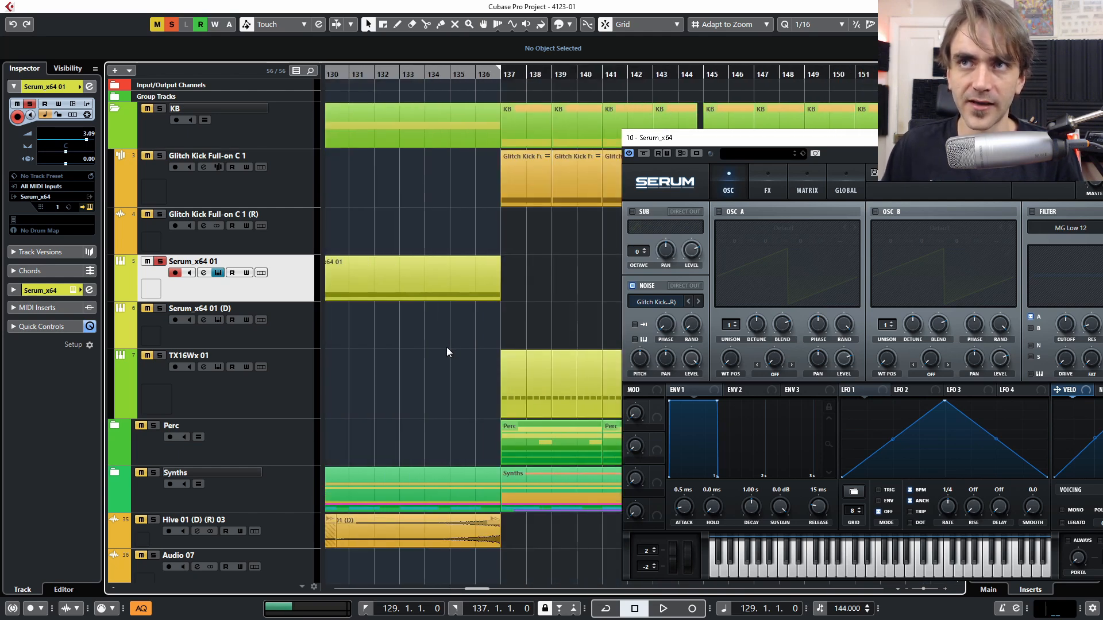
{"action": "key", "text": "space"}
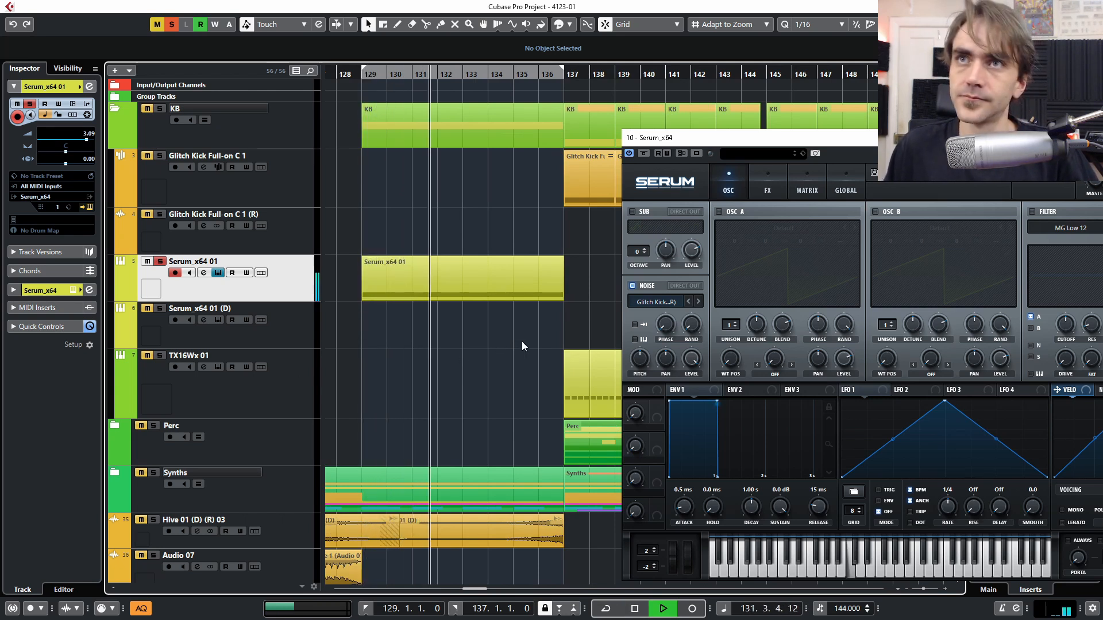
{"action": "key", "text": "space"}
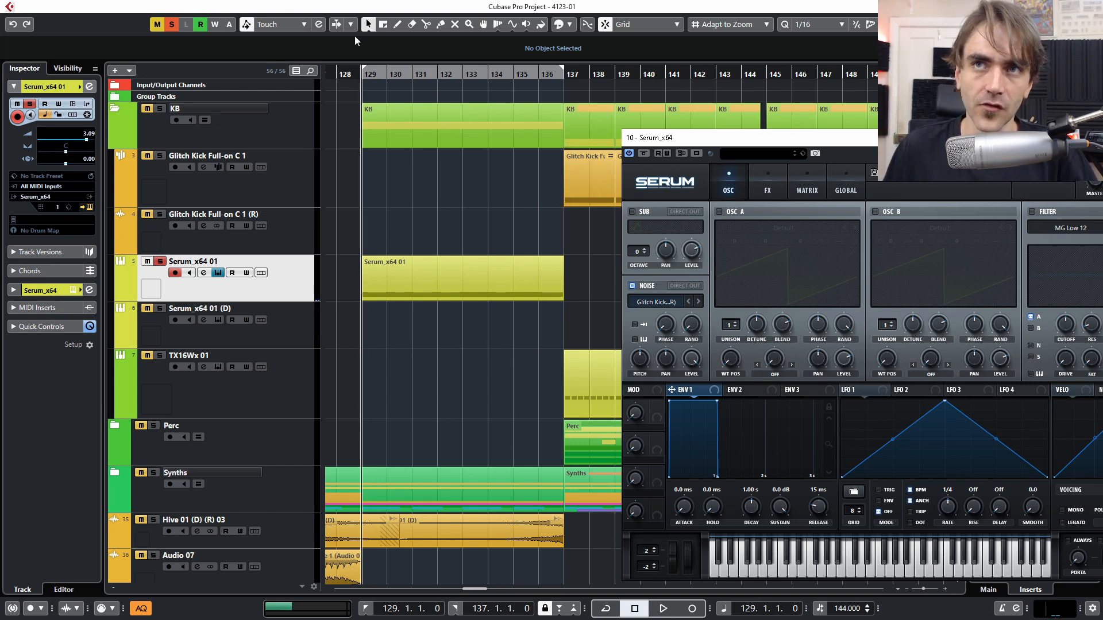
{"action": "key", "text": "space"}
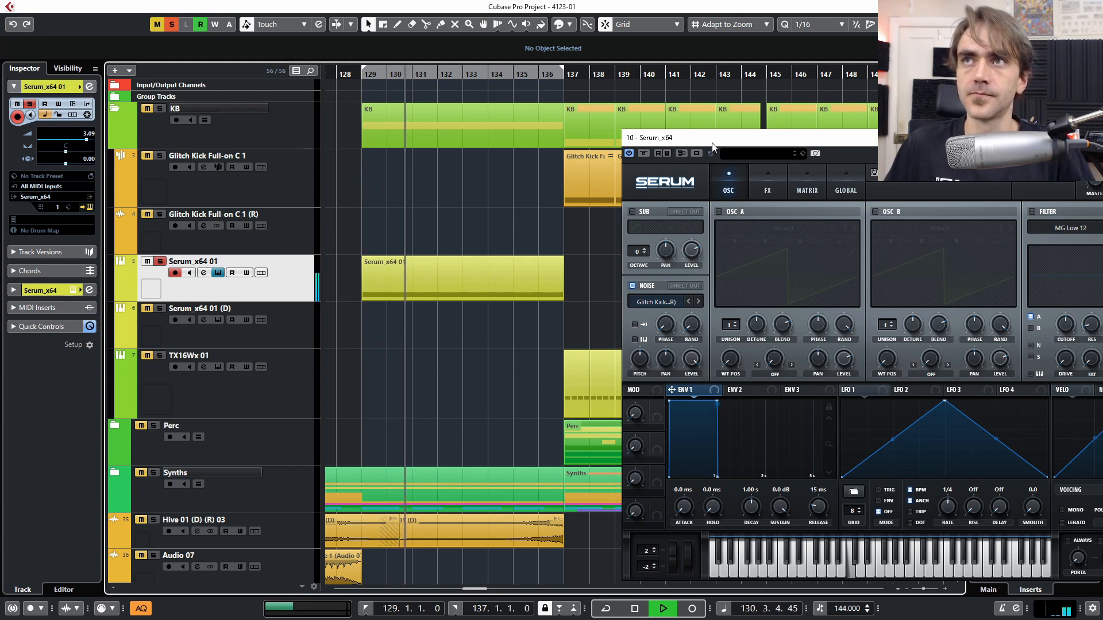
{"action": "key", "text": "space"}
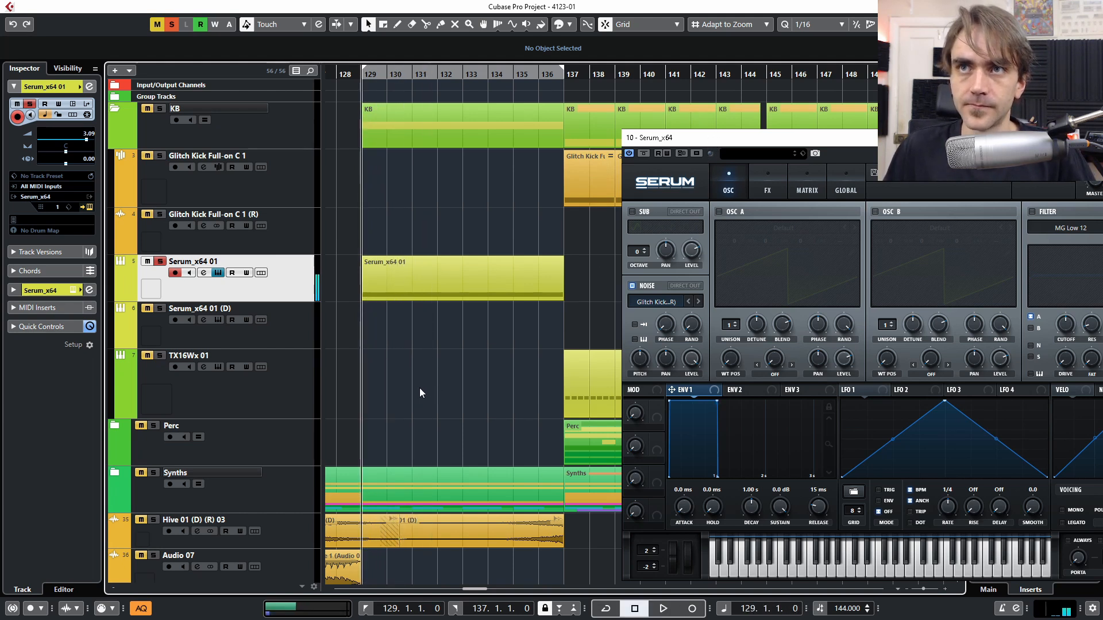
Step: Set LFO 1's rate to 8 bar and shape it into one rising curve that peaks at the end and bends downward midway
{"action": "left_click_drag", "start_coordinate": [781, 148], "coordinate": [597, 98]}
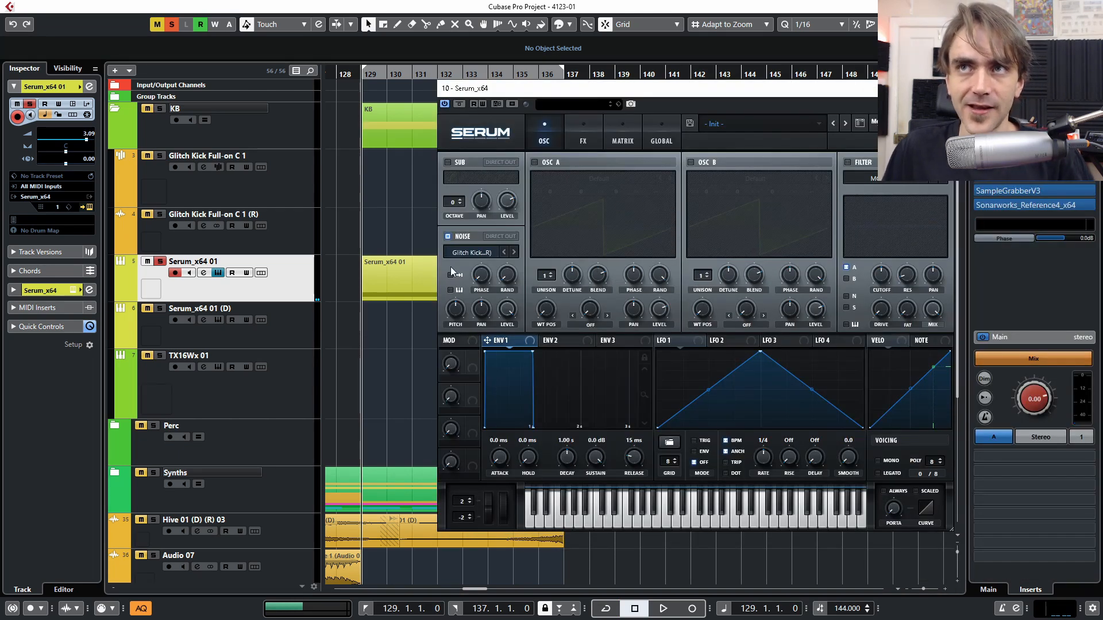
{"action": "left_click", "coordinate": [671, 340]}
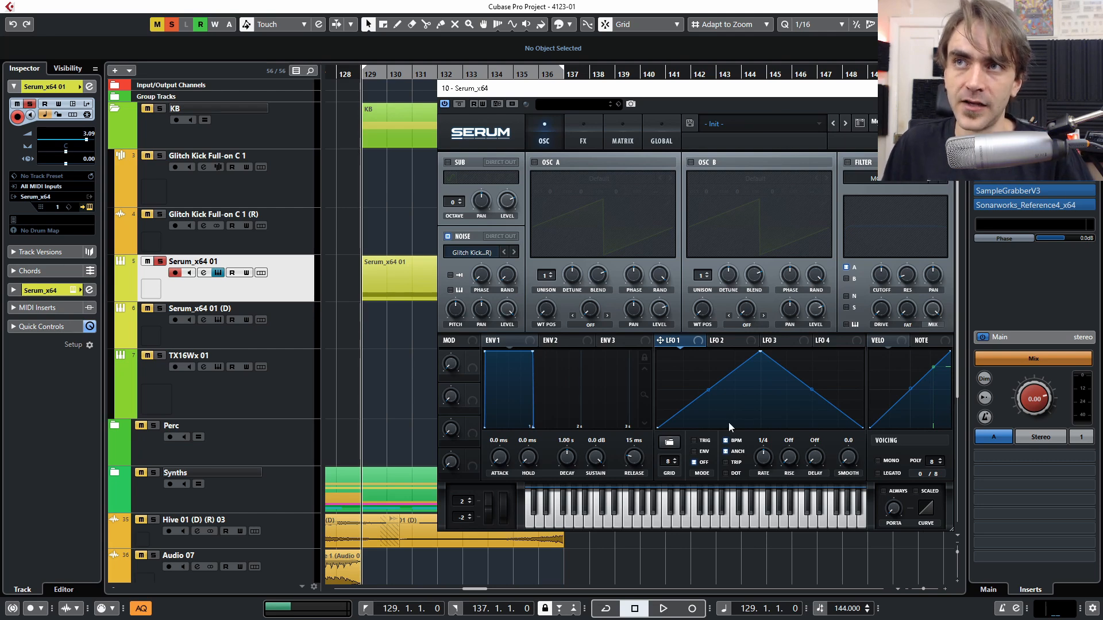
{"action": "left_click_drag", "start_coordinate": [513, 104], "coordinate": [509, 372]}
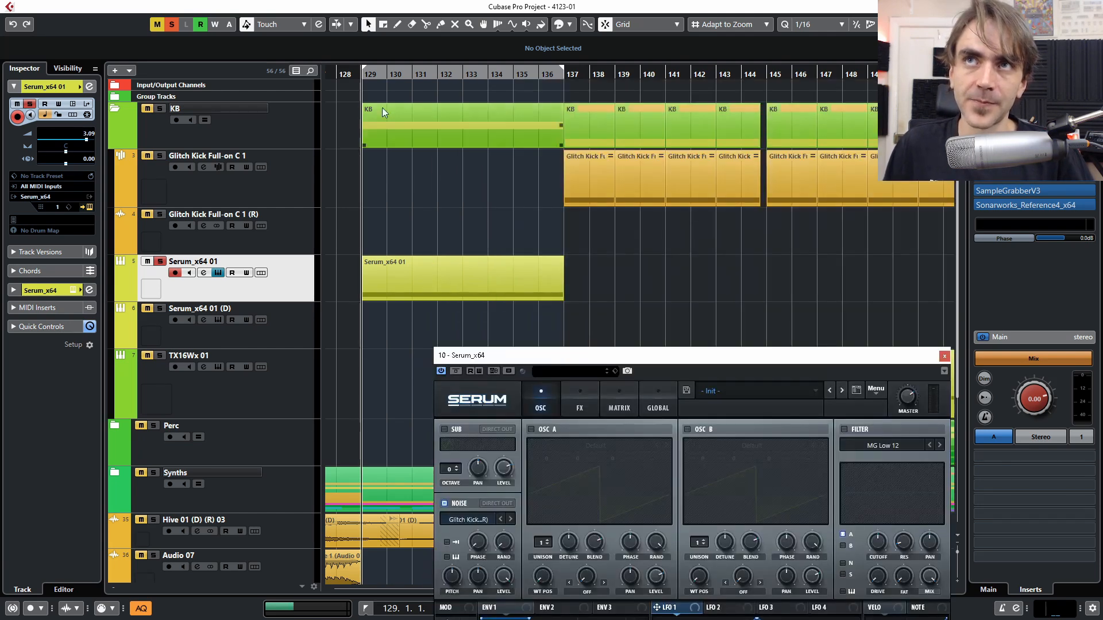
{"action": "left_click_drag", "start_coordinate": [564, 348], "coordinate": [563, 61]}
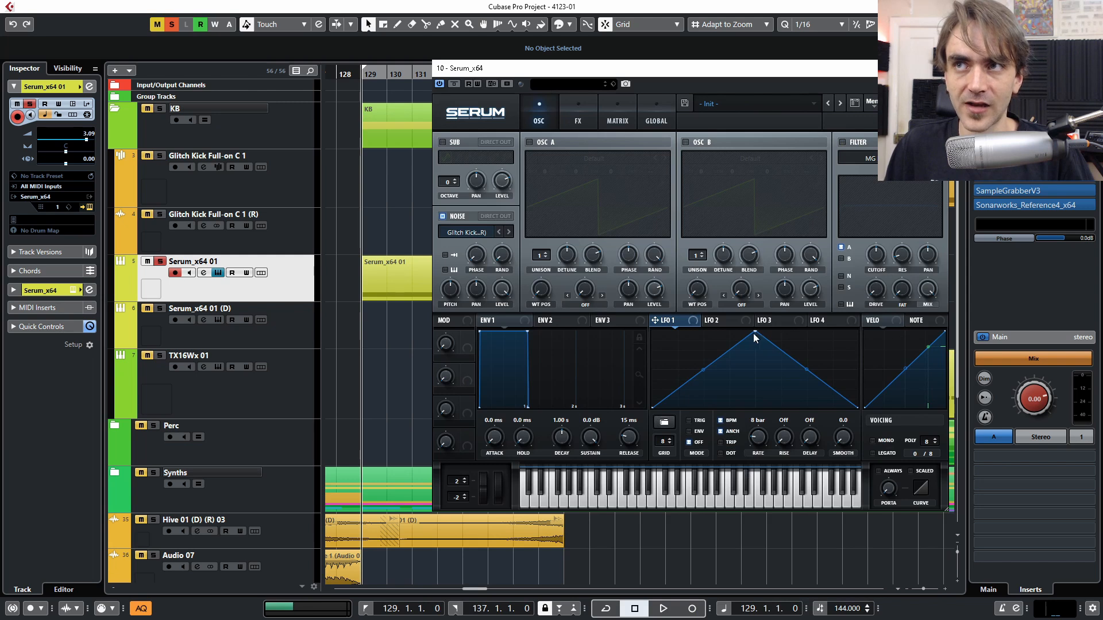
{"action": "left_click_drag", "start_coordinate": [754, 333], "coordinate": [857, 332]}
{"action": "left_click_drag", "start_coordinate": [755, 370], "coordinate": [756, 395]}
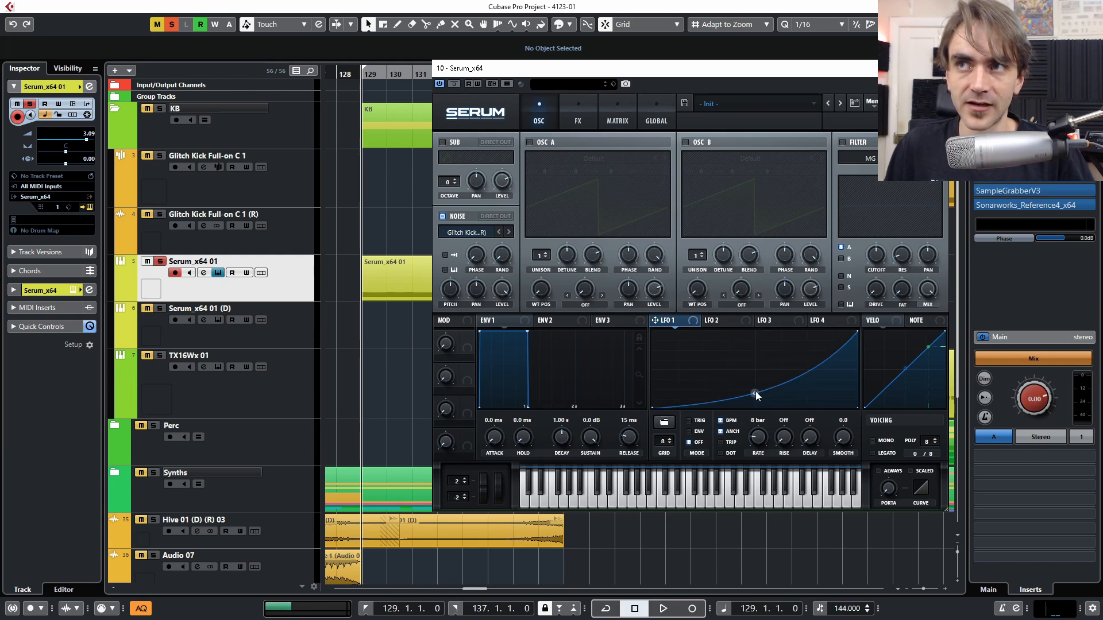
Step: Assign LFO 1 to the noise oscillator's pitch with an amount of 100 and play the part
{"action": "left_click_drag", "start_coordinate": [424, 295], "coordinate": [458, 297]}
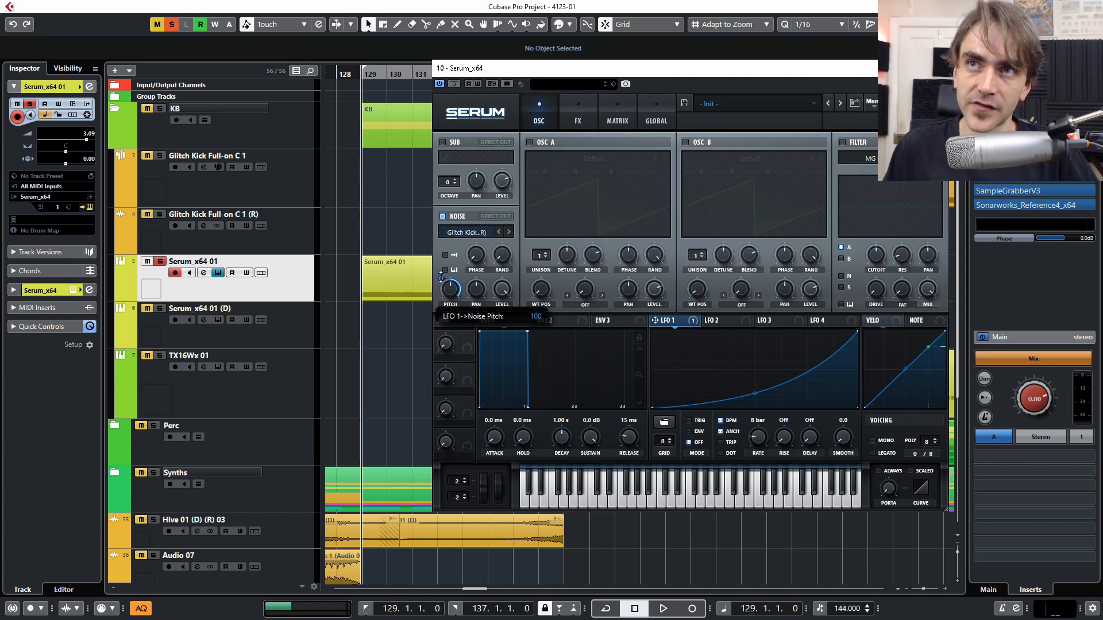
{"action": "left_click_drag", "start_coordinate": [441, 278], "coordinate": [435, 300]}
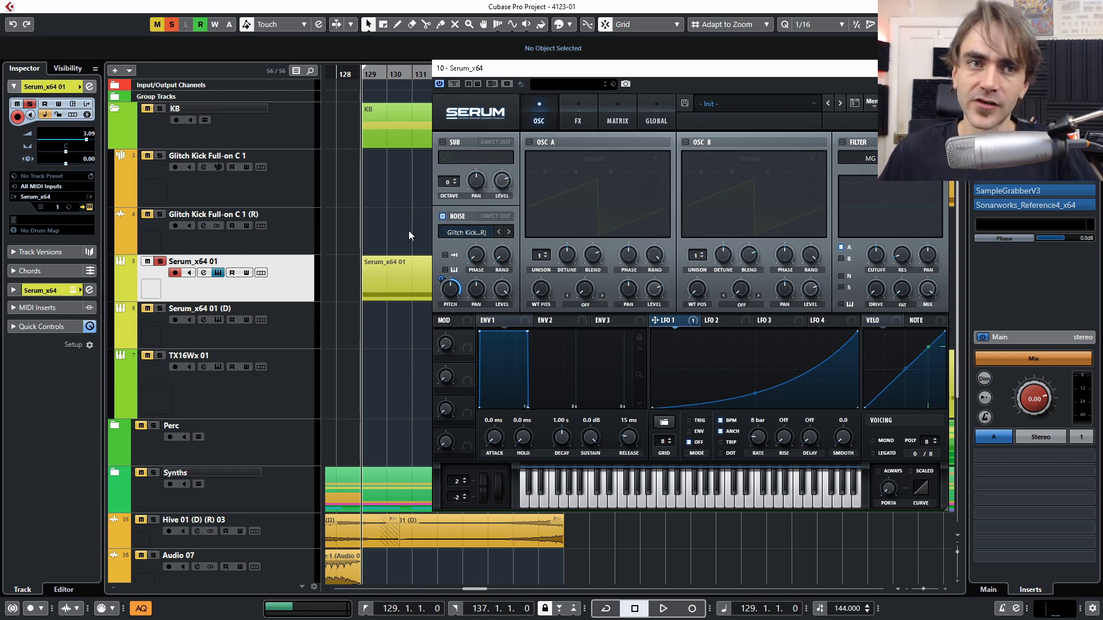
{"action": "key", "text": "space"}
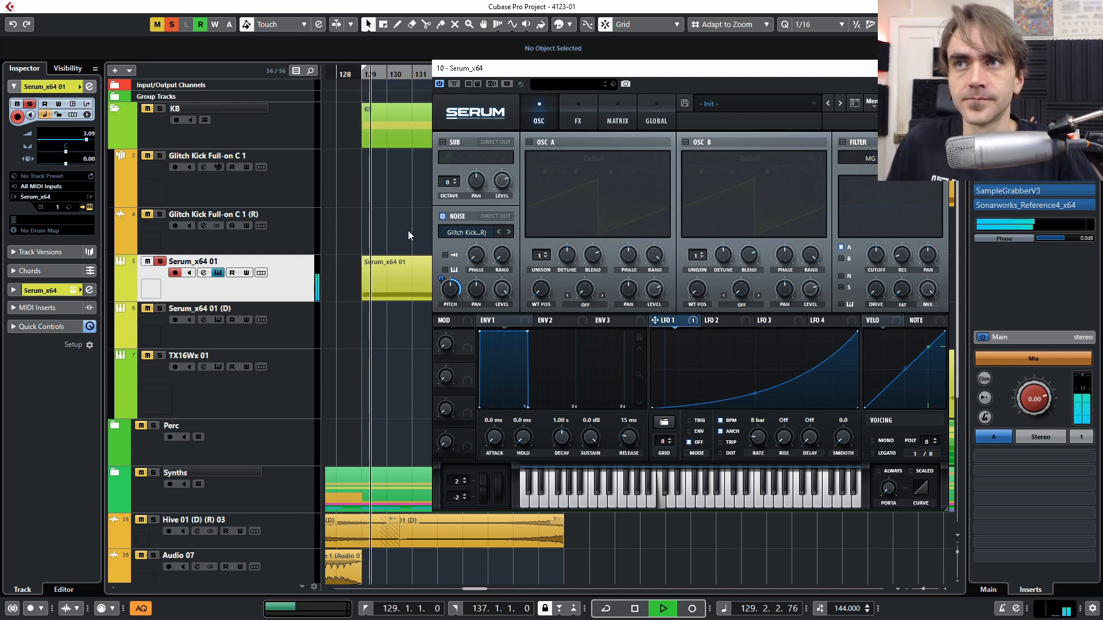
Step: Move the Serum window clear of the arrangement while the part plays through, and stop playback
{"action": "left_click_drag", "start_coordinate": [509, 68], "coordinate": [379, 347]}
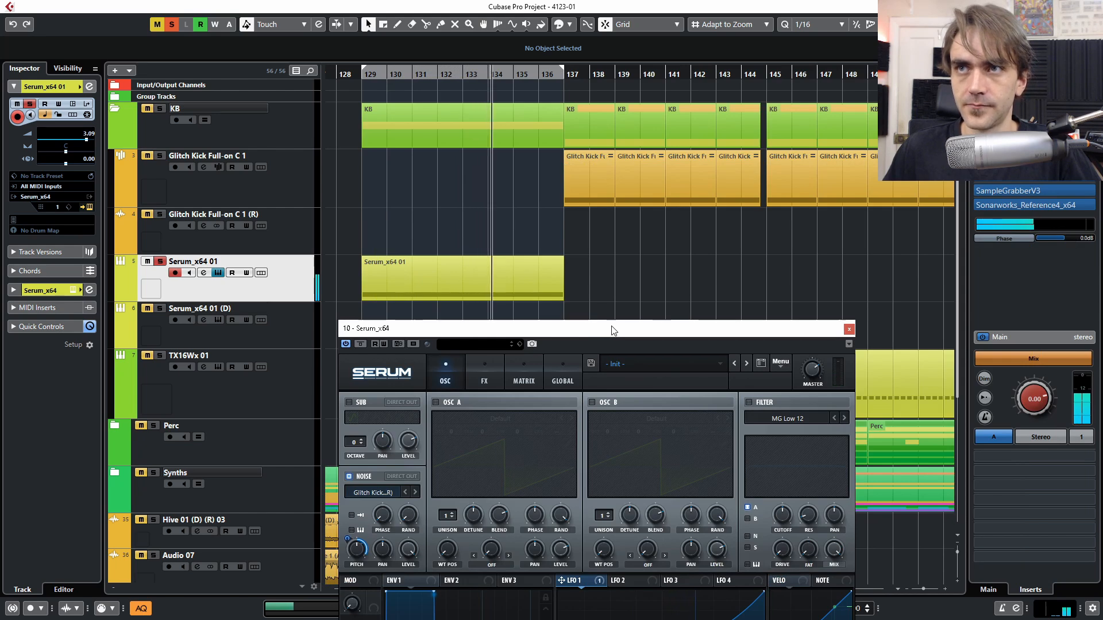
{"action": "left_click_drag", "start_coordinate": [615, 331], "coordinate": [855, 118]}
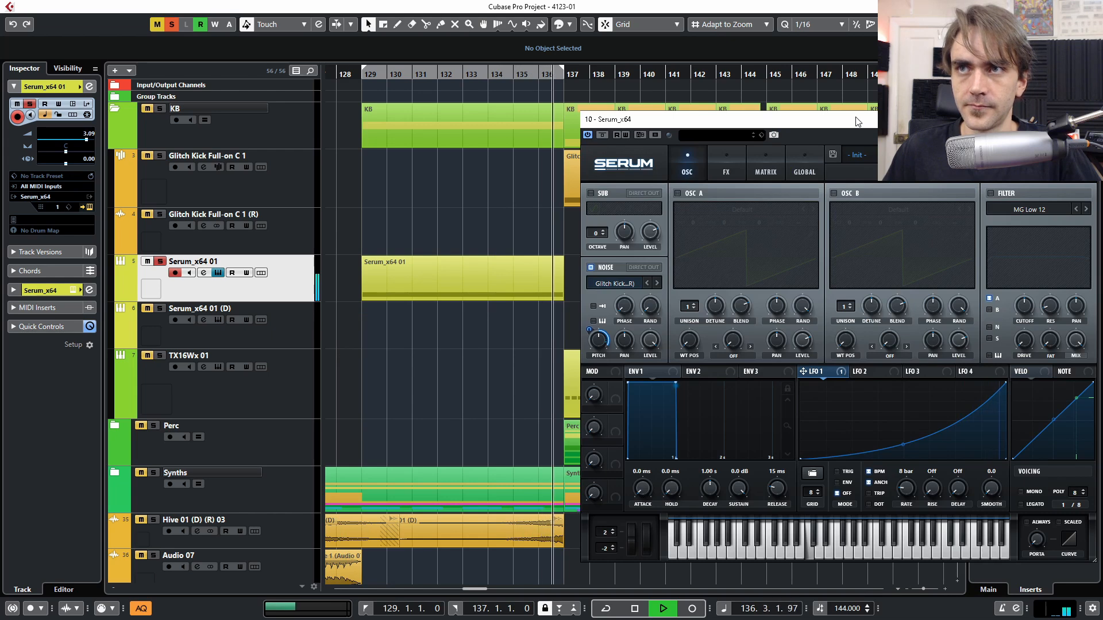
{"action": "key", "text": "space"}
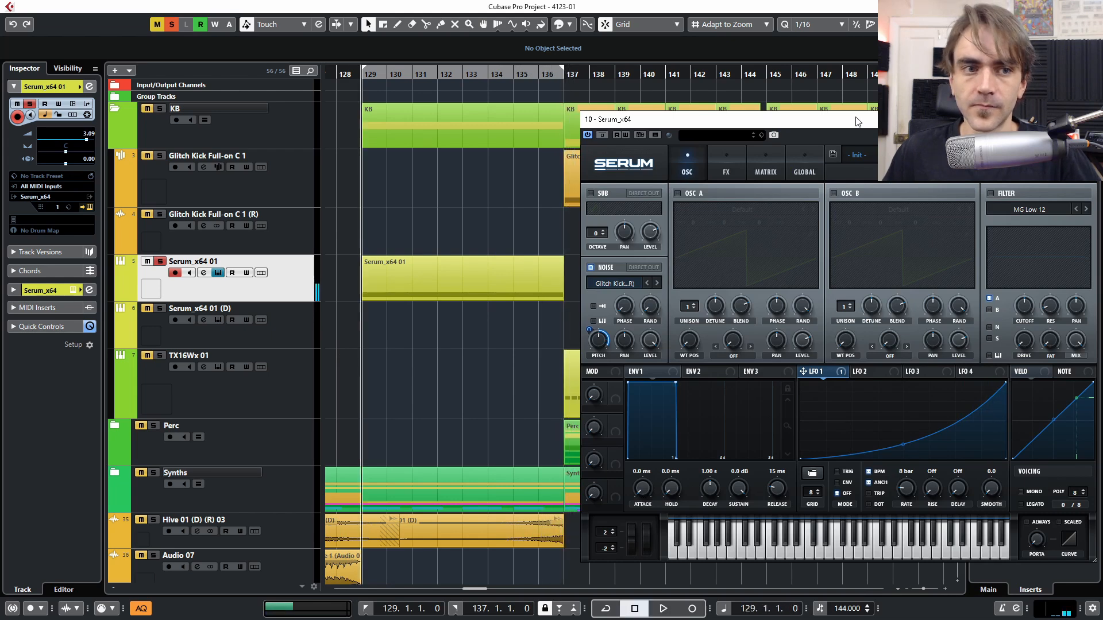
{"action": "left_click_drag", "start_coordinate": [856, 121], "coordinate": [577, 96]}
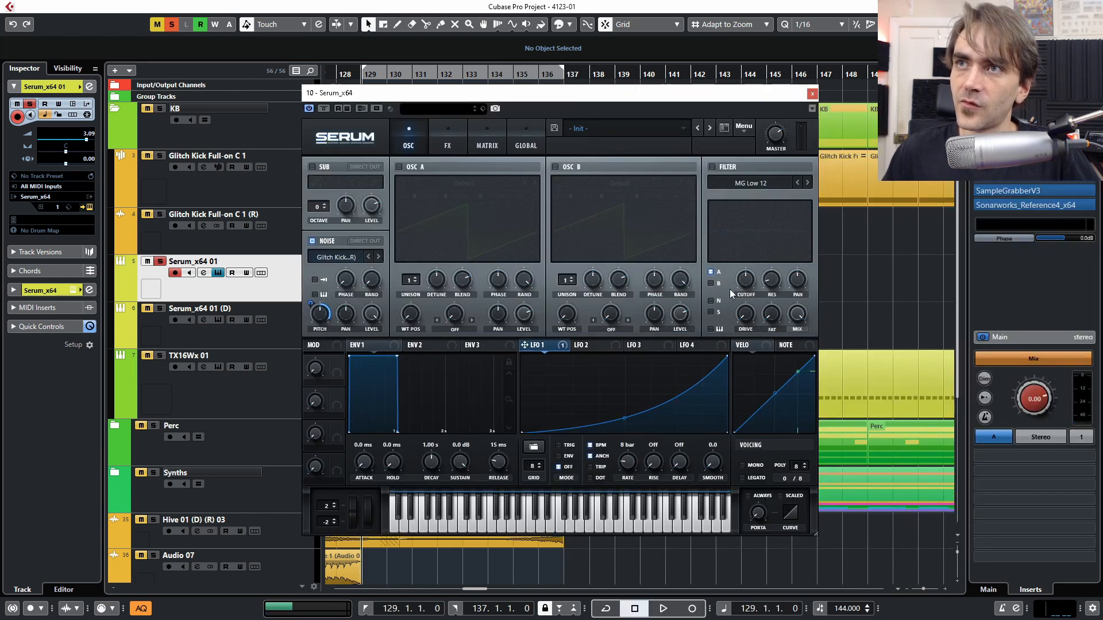
Step: Enable Serum's filter, set its type to High 24, and route the noise oscillator through it
{"action": "left_click", "coordinate": [712, 168]}
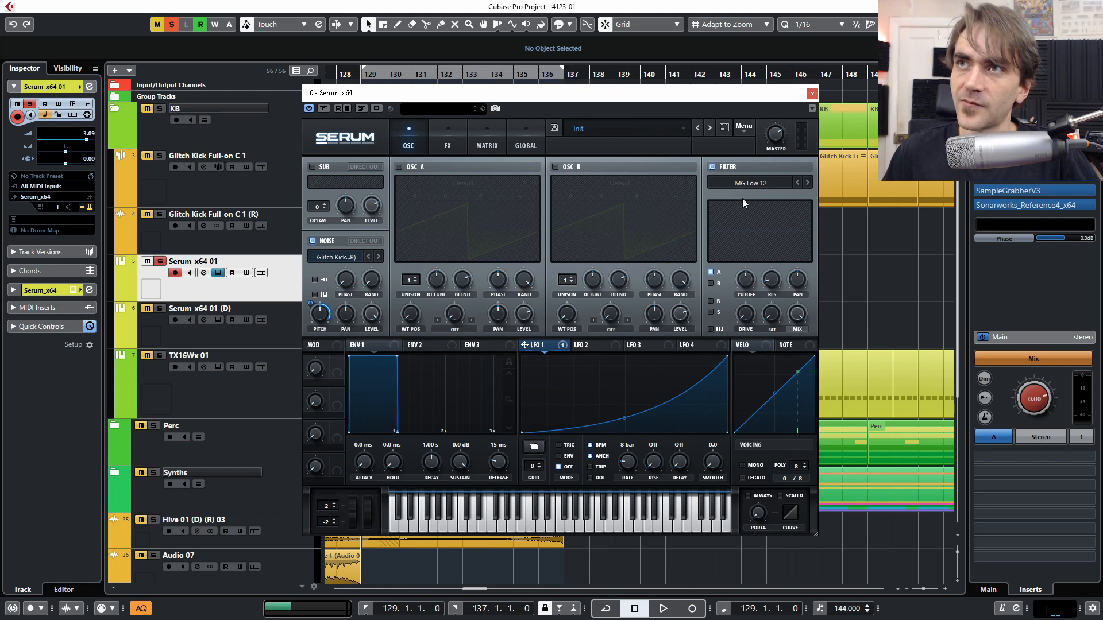
{"action": "left_click", "coordinate": [748, 183]}
{"action": "mouse_move", "coordinate": [744, 196]}
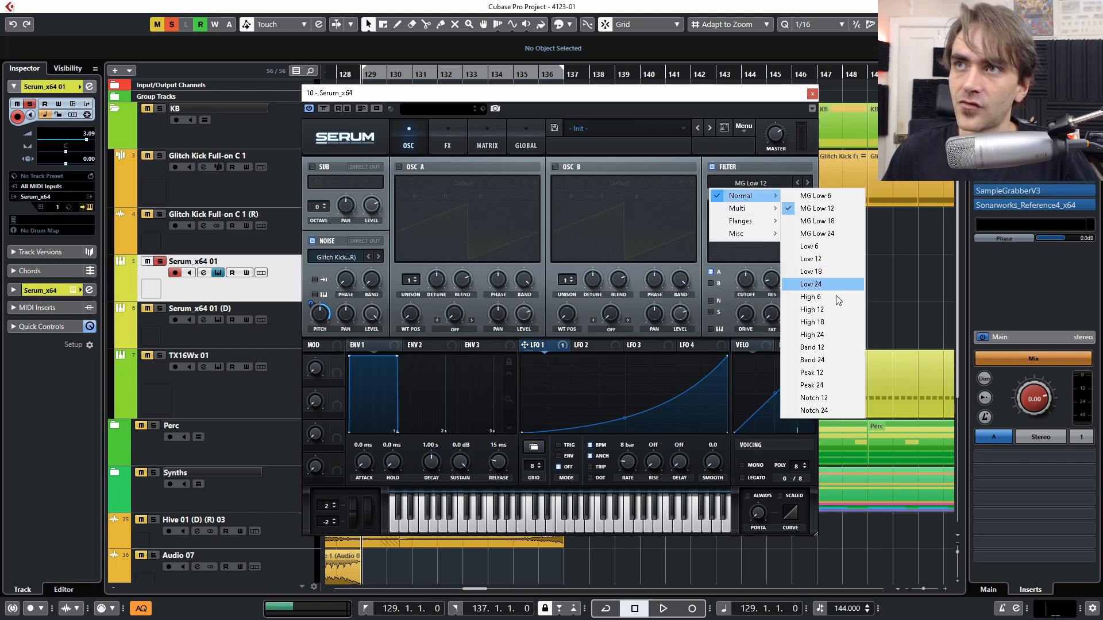
{"action": "left_click", "coordinate": [834, 336]}
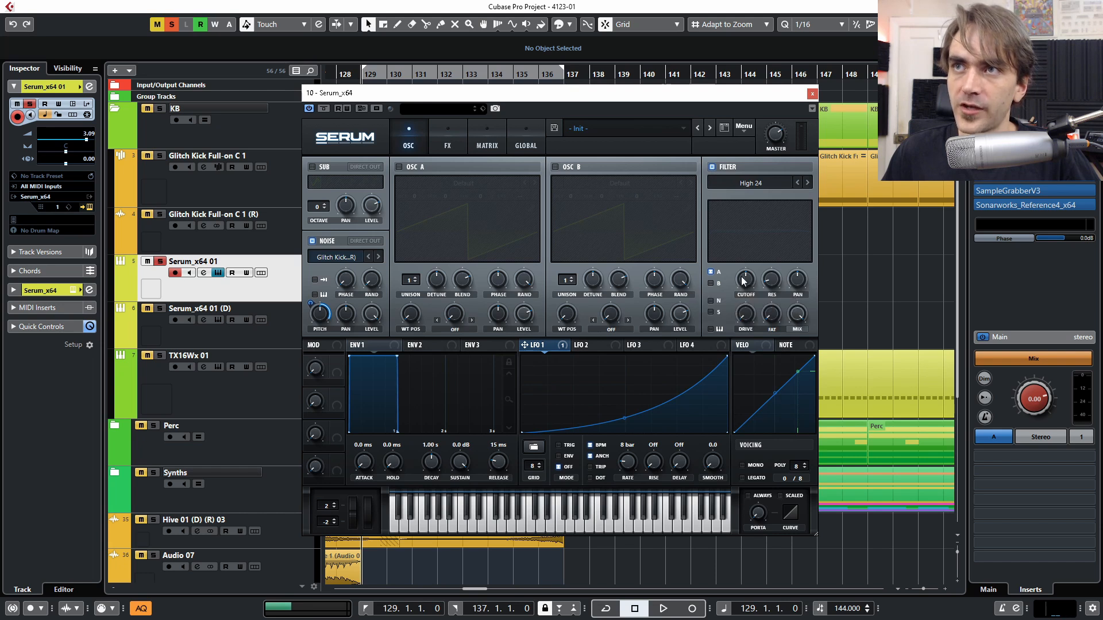
{"action": "left_click", "coordinate": [711, 300]}
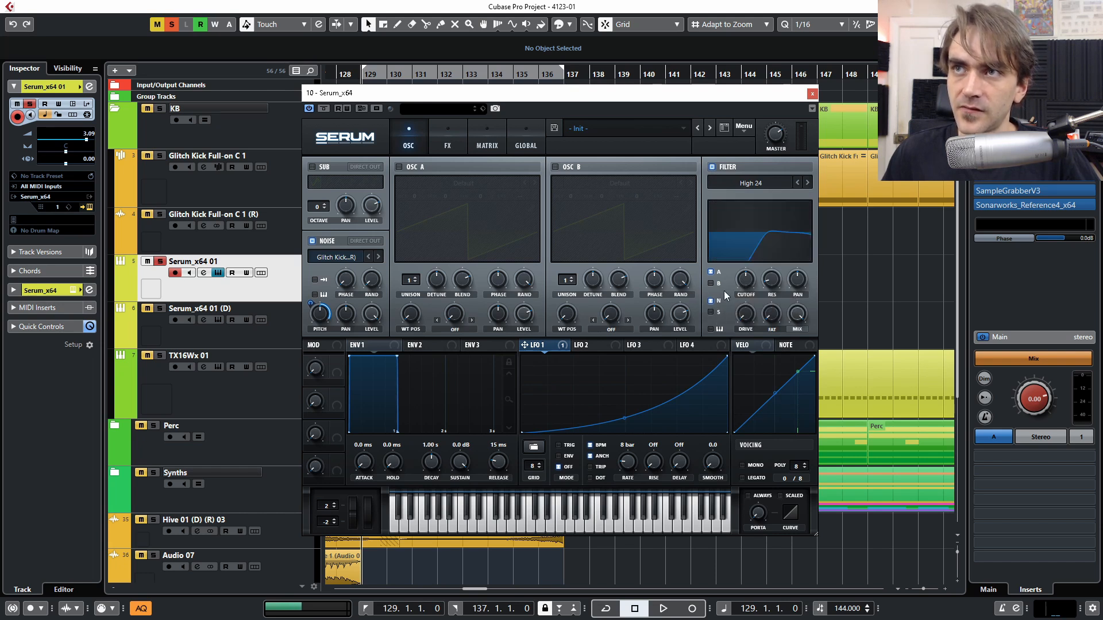
Step: Set the filter cutoff to 8 Hz, modulate it with LFO 1, and audition the part
{"action": "left_click_drag", "start_coordinate": [746, 280], "coordinate": [739, 345]}
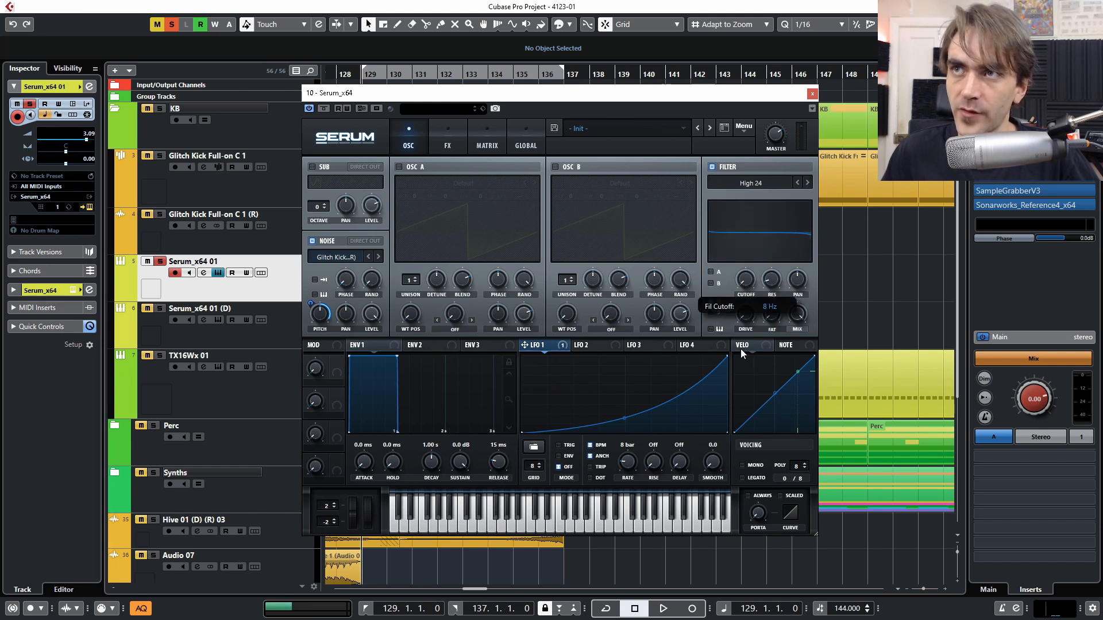
{"action": "left_click_drag", "start_coordinate": [777, 281], "coordinate": [753, 291]}
{"action": "key", "text": "space"}
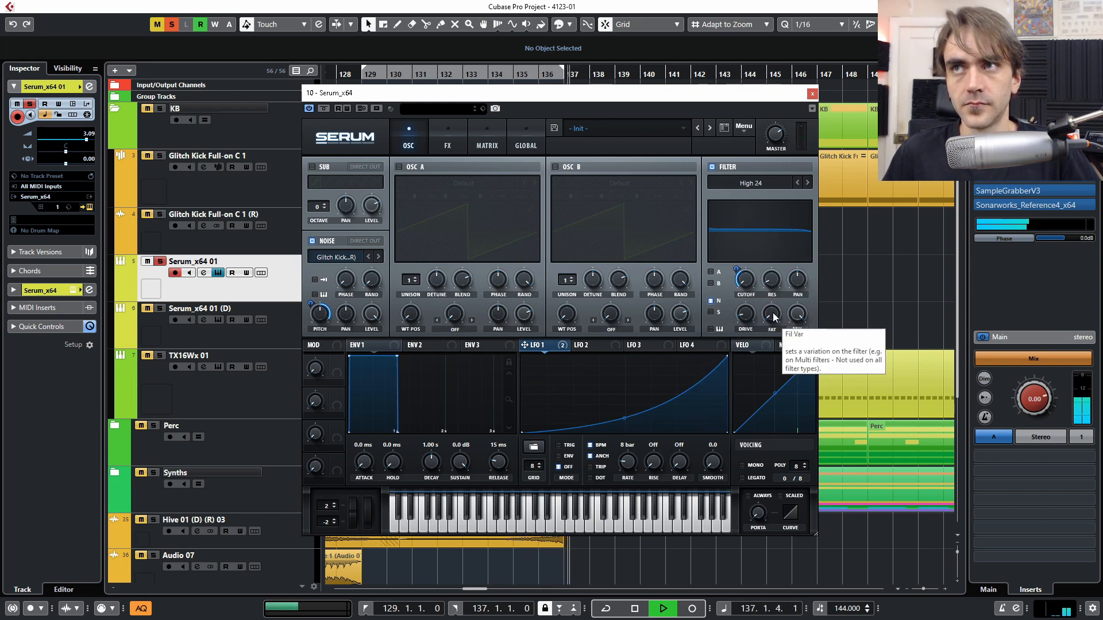
{"action": "key", "text": "space"}
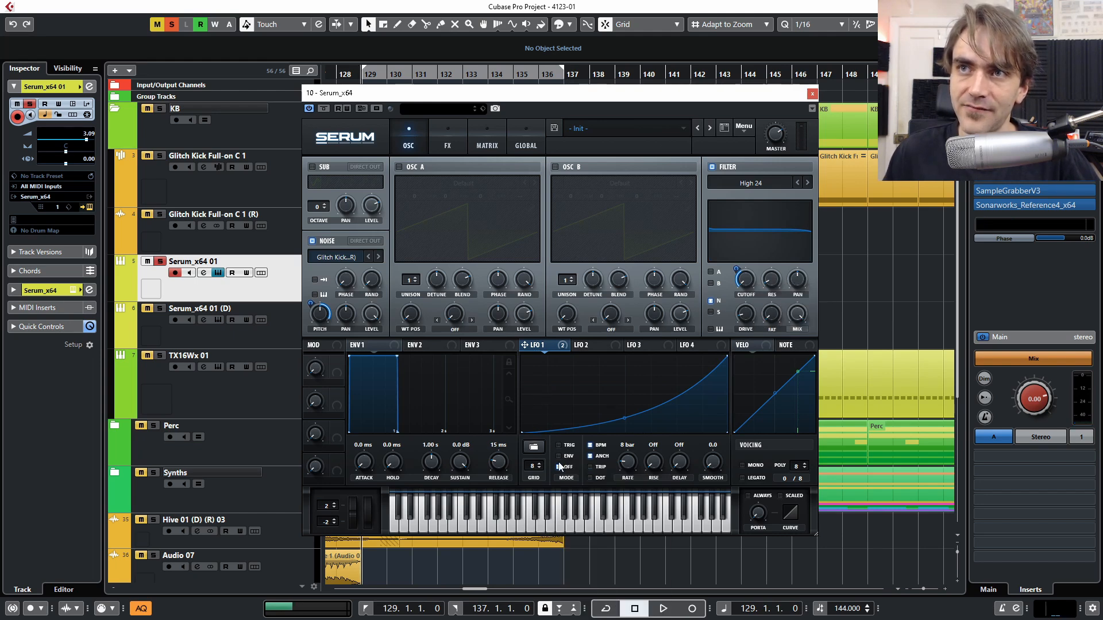
Step: Add a reverb effect with its mix turned down and low cut at 38%, and modulate the mix with LFO 1
{"action": "left_click", "coordinate": [445, 145]}
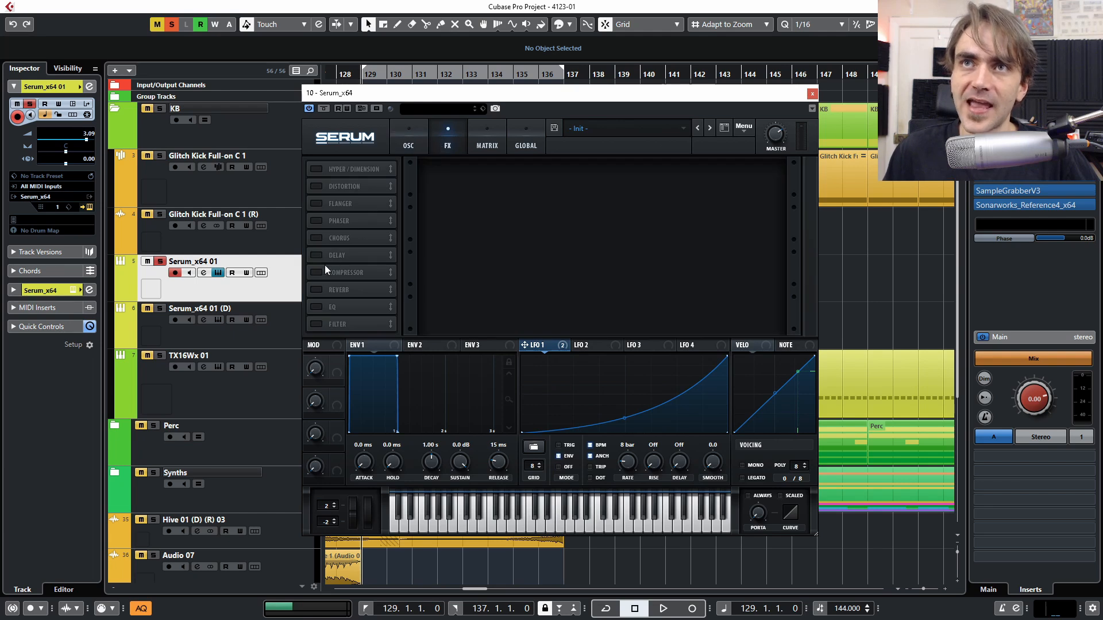
{"action": "left_click", "coordinate": [316, 289]}
{"action": "left_click_drag", "start_coordinate": [759, 176], "coordinate": [746, 257]}
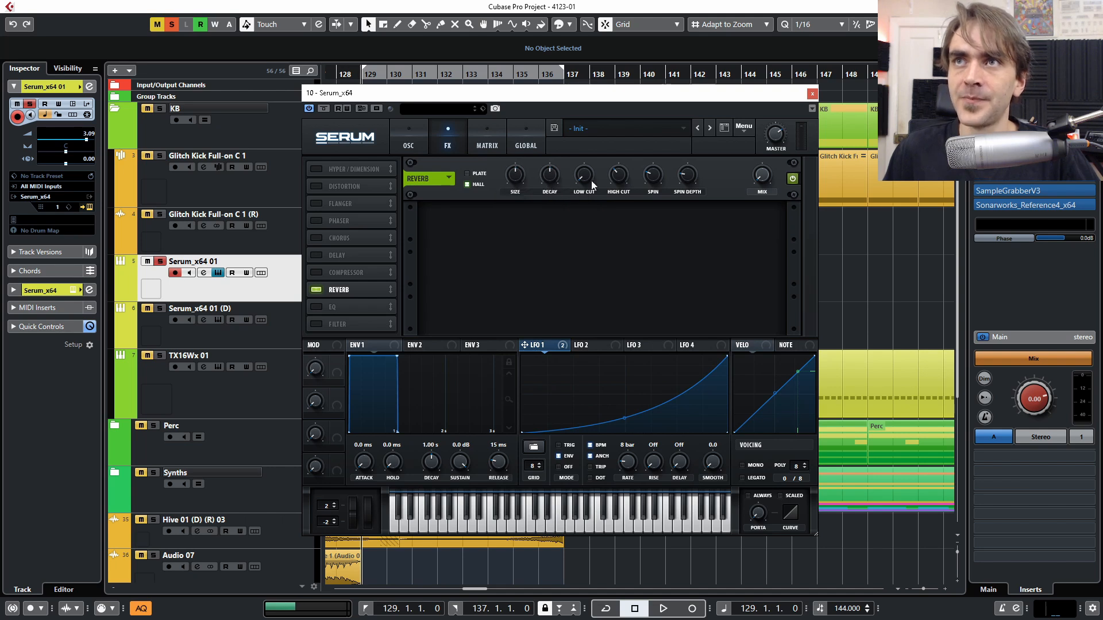
{"action": "left_click_drag", "start_coordinate": [579, 187], "coordinate": [592, 147]}
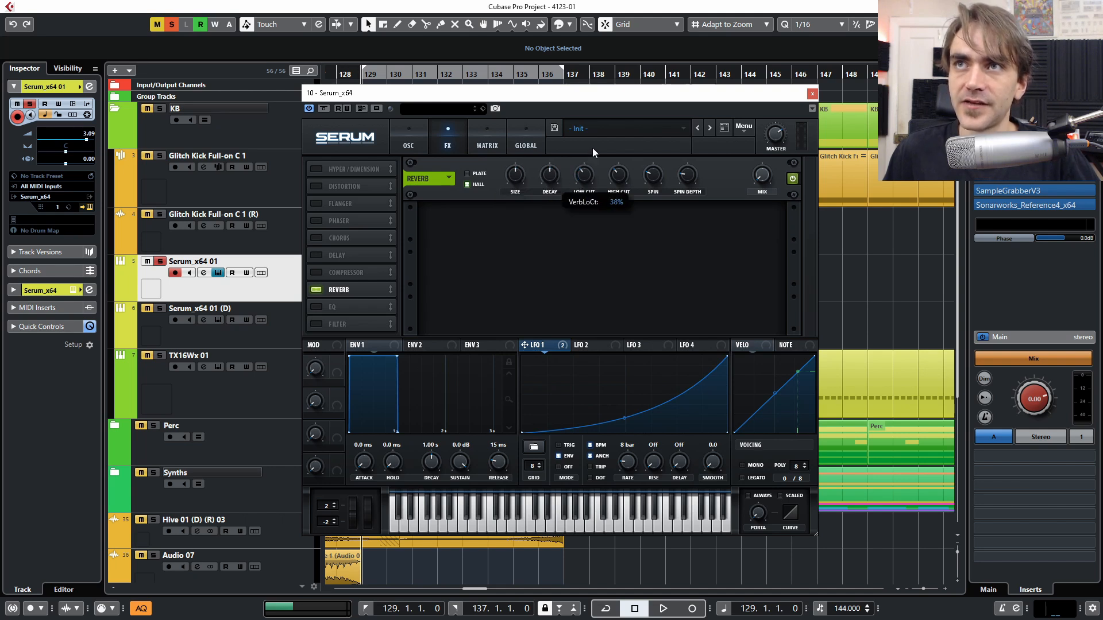
{"action": "left_click_drag", "start_coordinate": [761, 180], "coordinate": [744, 196]}
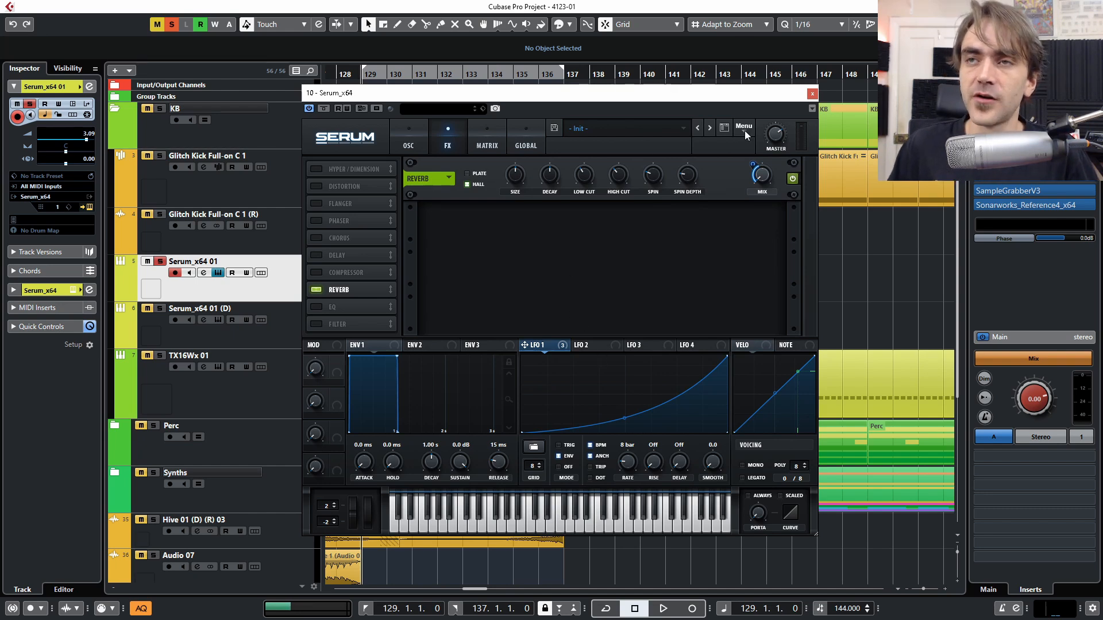
Step: Play the build-up into the drop with Serum closed, and reopen Serum
{"action": "left_click", "coordinate": [812, 93]}
{"action": "key", "text": "space"}
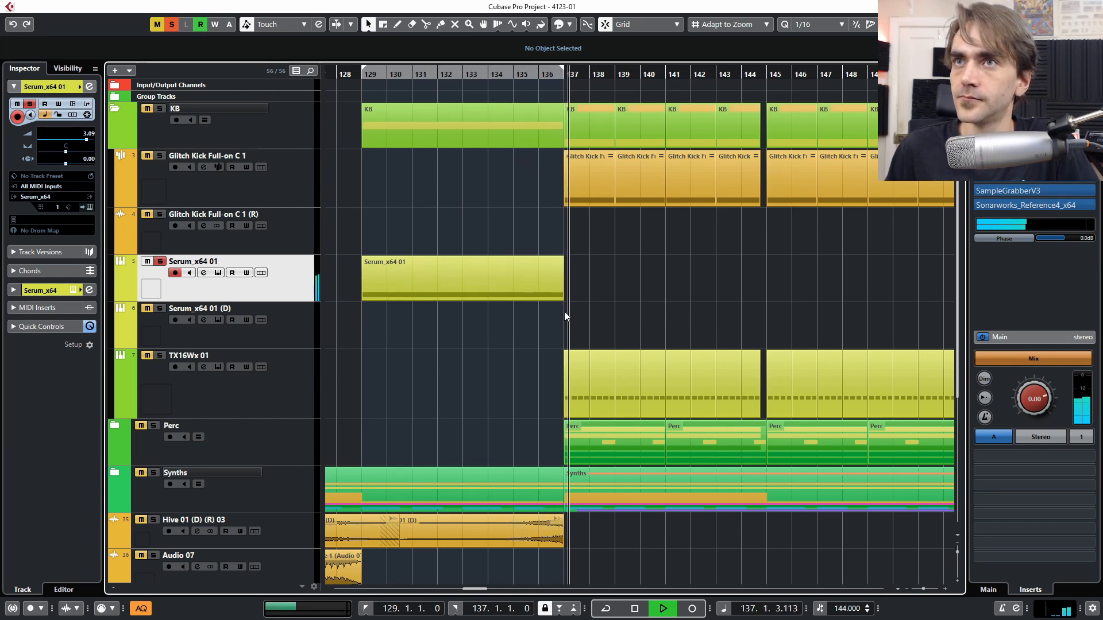
{"action": "left_click", "coordinate": [90, 207]}
{"action": "key", "text": "space"}
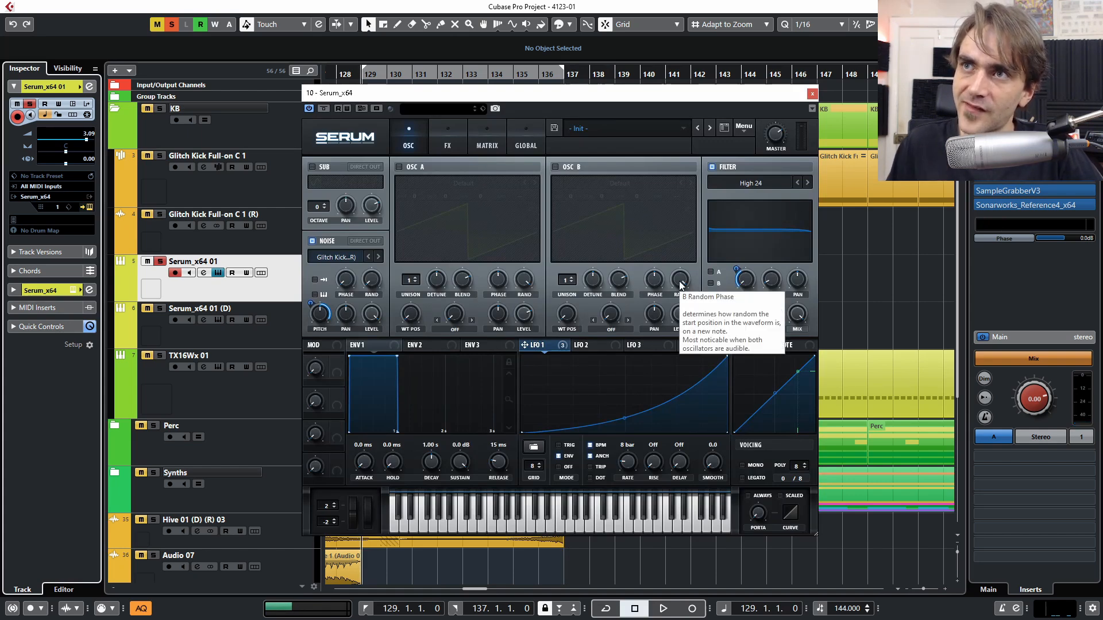
Step: Audition the build-up with LFO 1's mode set to OFF, and return the mode to ENV
{"action": "left_click", "coordinate": [448, 140]}
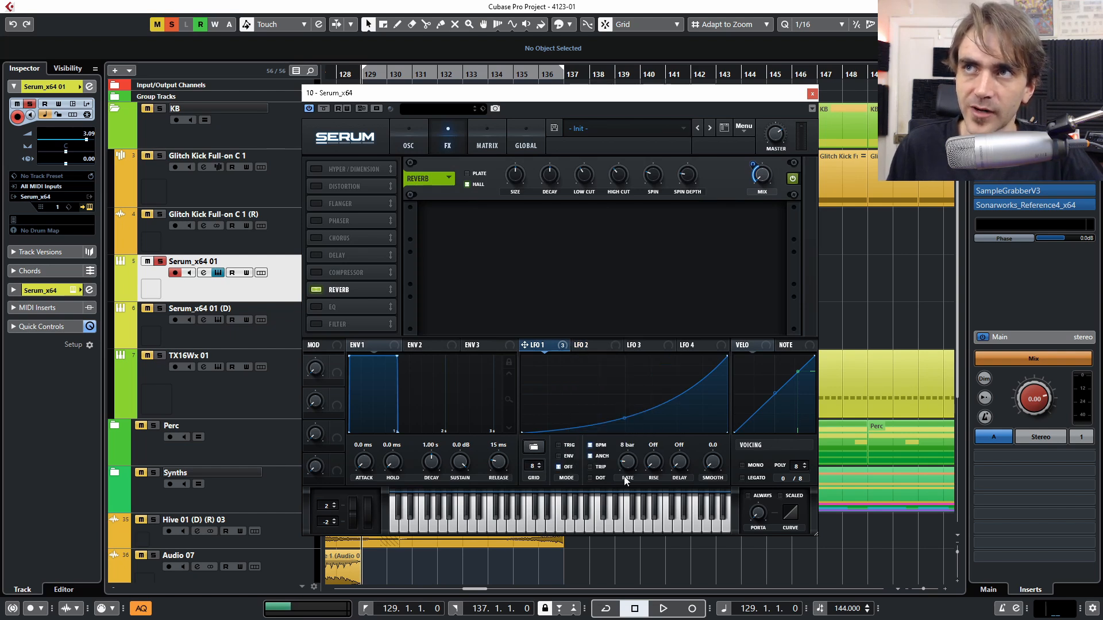
{"action": "key", "text": "space"}
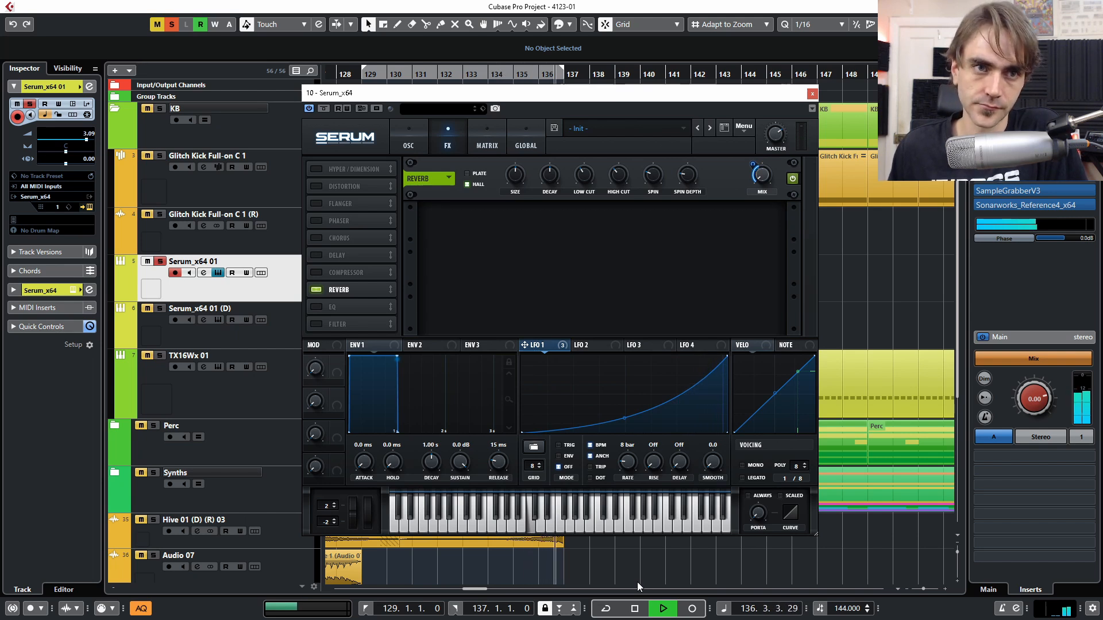
{"action": "key", "text": "space"}
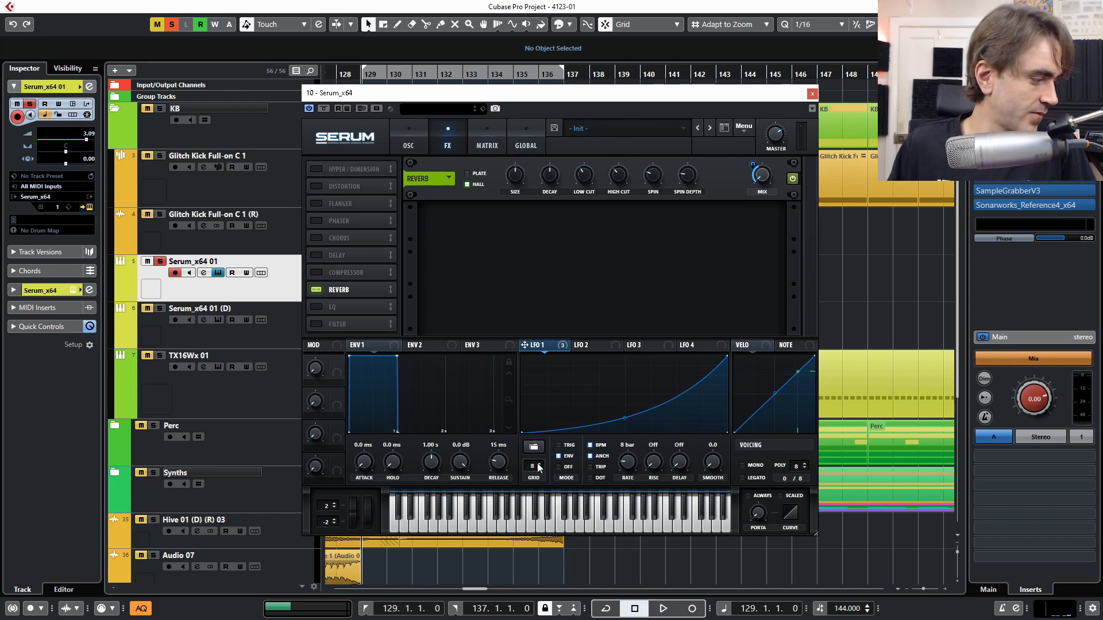
Step: Render the Serum_x64 01 part in place and move the rendered audio track above the original MIDI track
{"action": "left_click", "coordinate": [812, 94]}
{"action": "left_click", "coordinate": [411, 292]}
{"action": "right_click", "coordinate": [404, 277]}
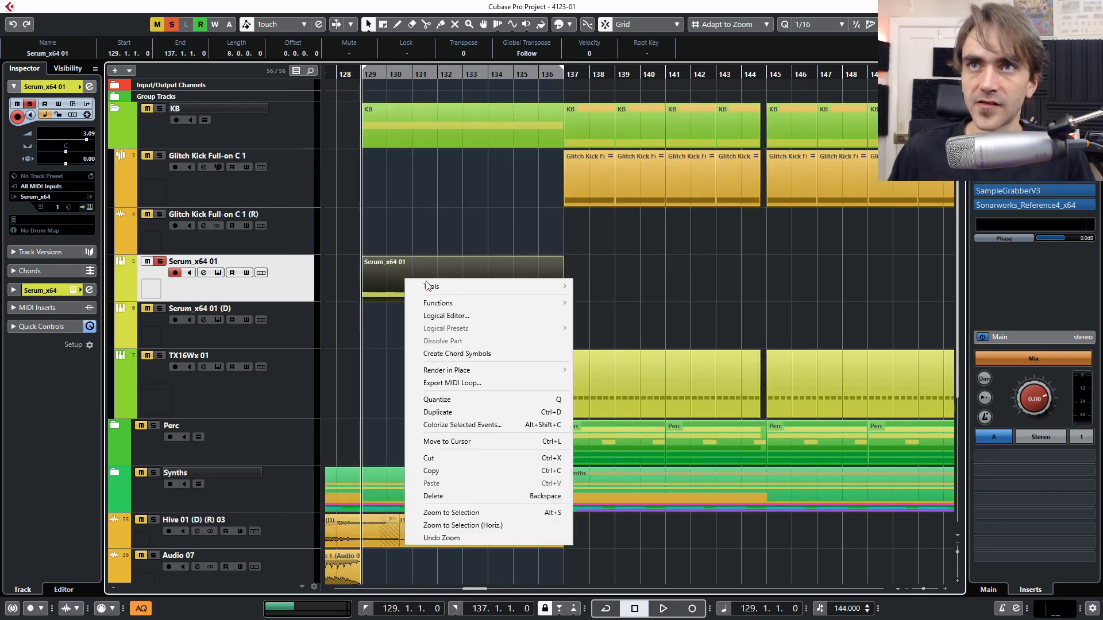
{"action": "mouse_move", "coordinate": [448, 370]}
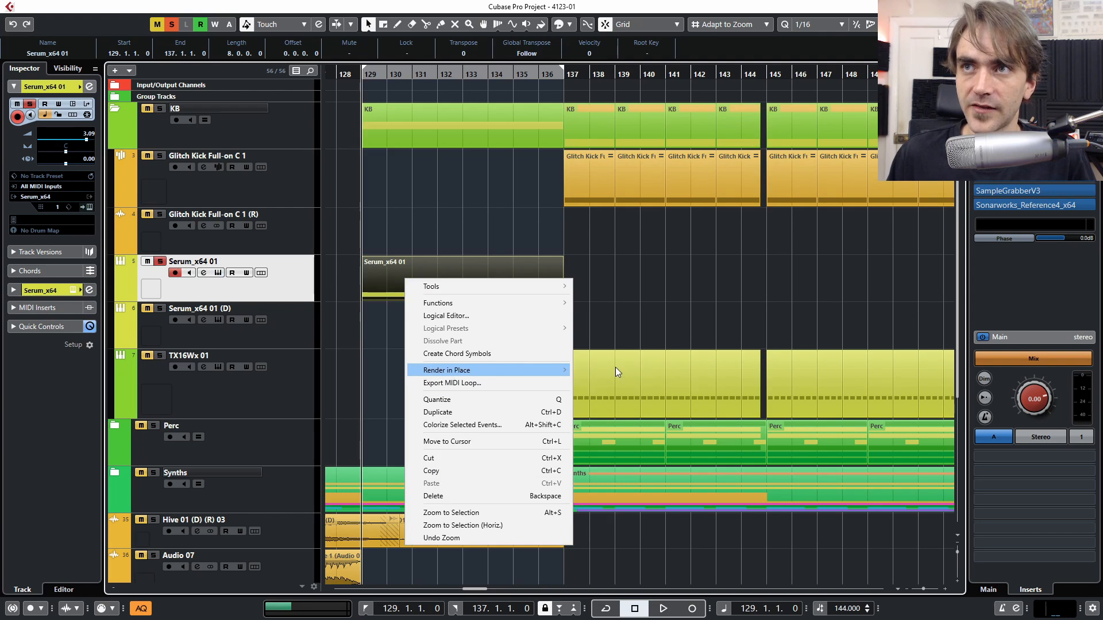
{"action": "left_click", "coordinate": [617, 372]}
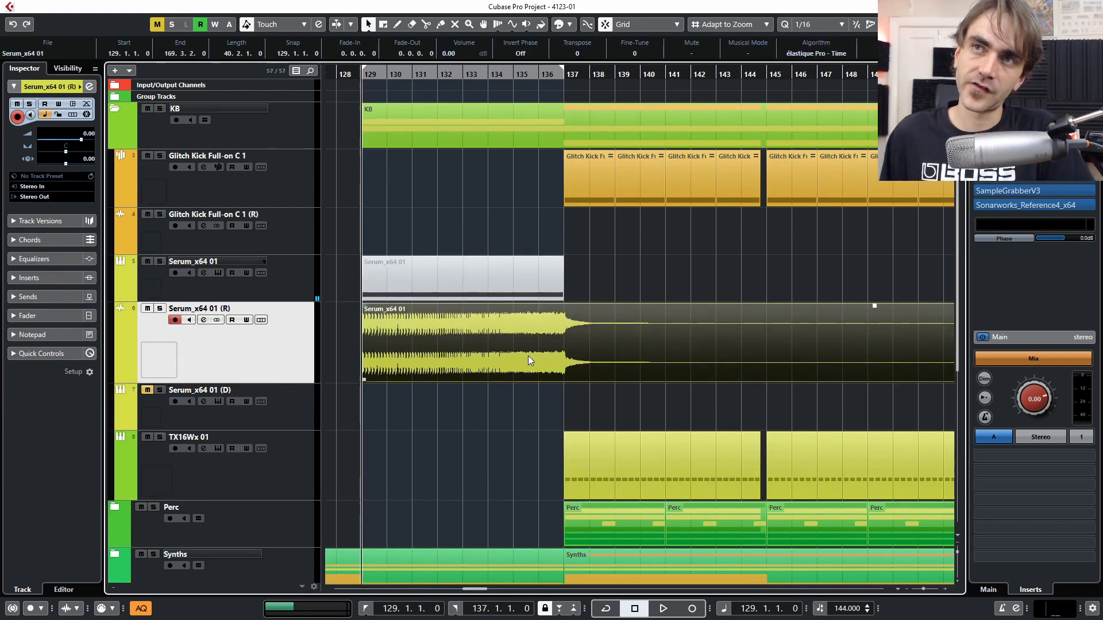
{"action": "left_click_drag", "start_coordinate": [287, 358], "coordinate": [320, 272]}
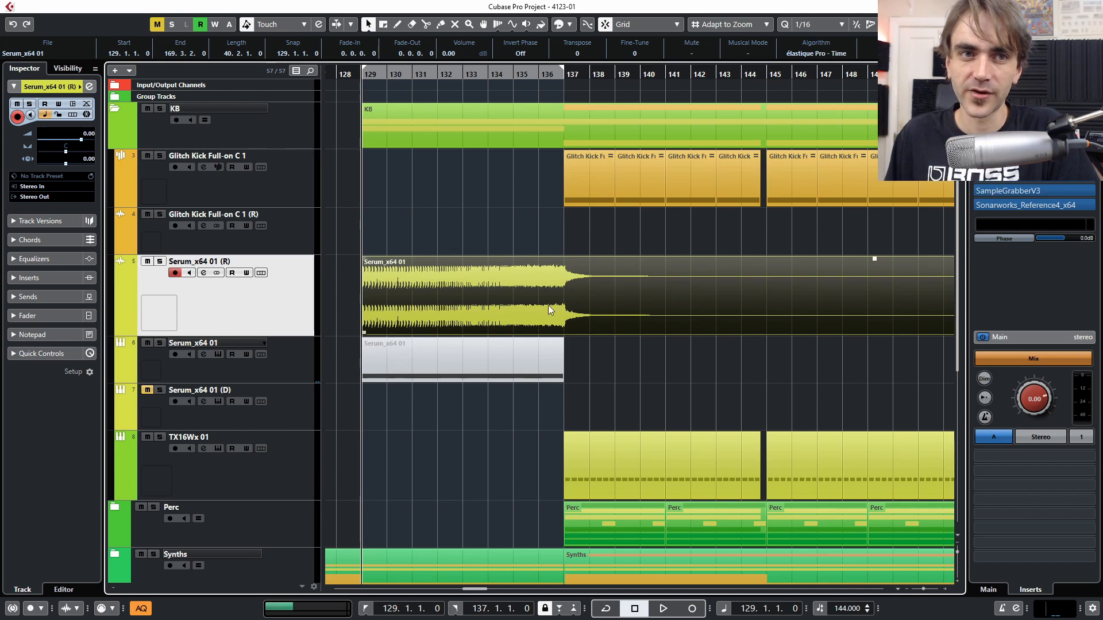
Step: Trim the rendered Serum_x64 01 audio event's tail so that it ends at bar 141
{"action": "scroll", "coordinate": [695, 314], "scroll_direction": "down", "scroll_amount": 4}
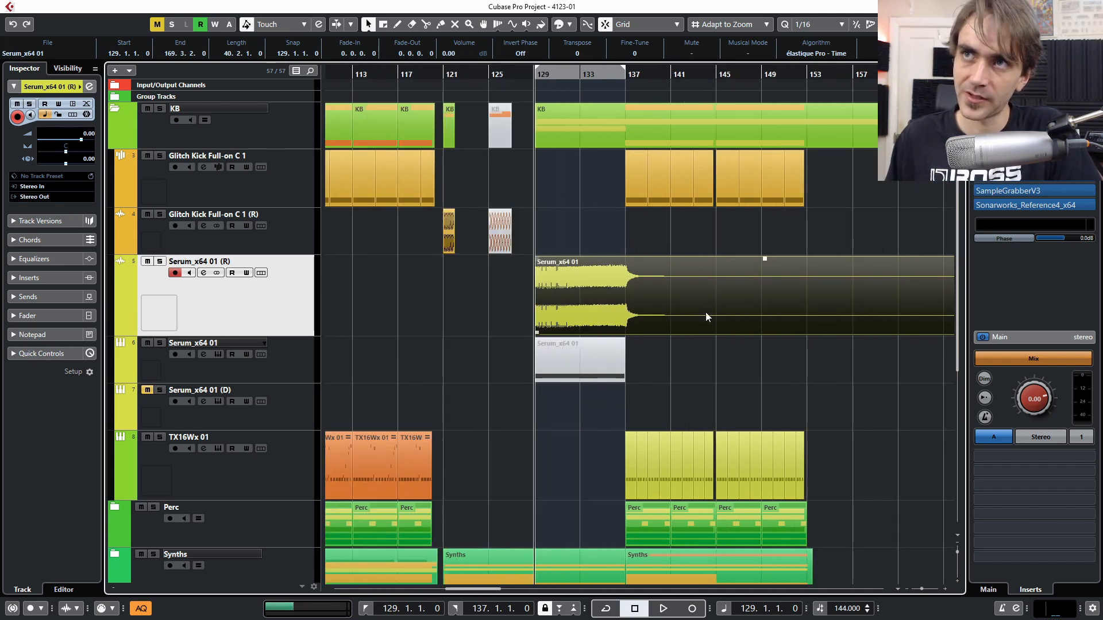
{"action": "scroll", "coordinate": [764, 329], "scroll_direction": "right", "scroll_amount": 2}
{"action": "left_click_drag", "start_coordinate": [747, 334], "coordinate": [586, 365]}
{"action": "scroll", "coordinate": [586, 362], "scroll_direction": "up", "scroll_amount": 4}
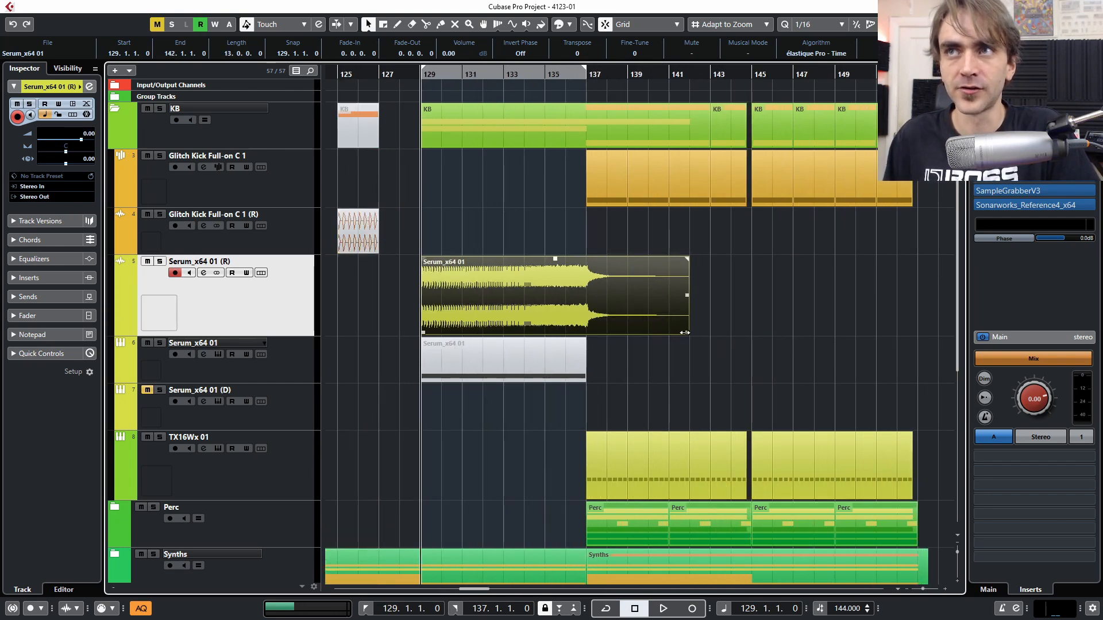
{"action": "left_click_drag", "start_coordinate": [686, 334], "coordinate": [668, 335]}
Step: Mute the Serum_x64 01 (R) track and unmute the Serum_x64 01 (D) track
{"action": "key", "text": "m"}
{"action": "left_click", "coordinate": [371, 424]}
{"action": "left_click", "coordinate": [271, 416]}
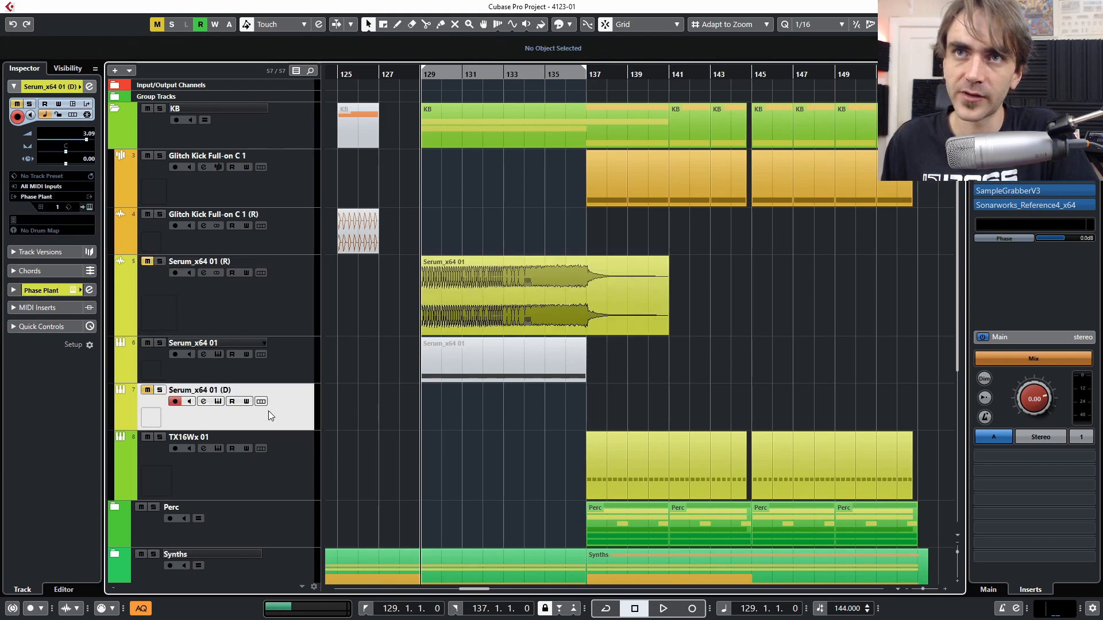
{"action": "left_click", "coordinate": [147, 390]}
Step: Move the muted MIDI part onto the Serum_x64 01 (D) track at bar 129 and unmute it
{"action": "scroll", "coordinate": [454, 359], "scroll_direction": "up", "scroll_amount": 3}
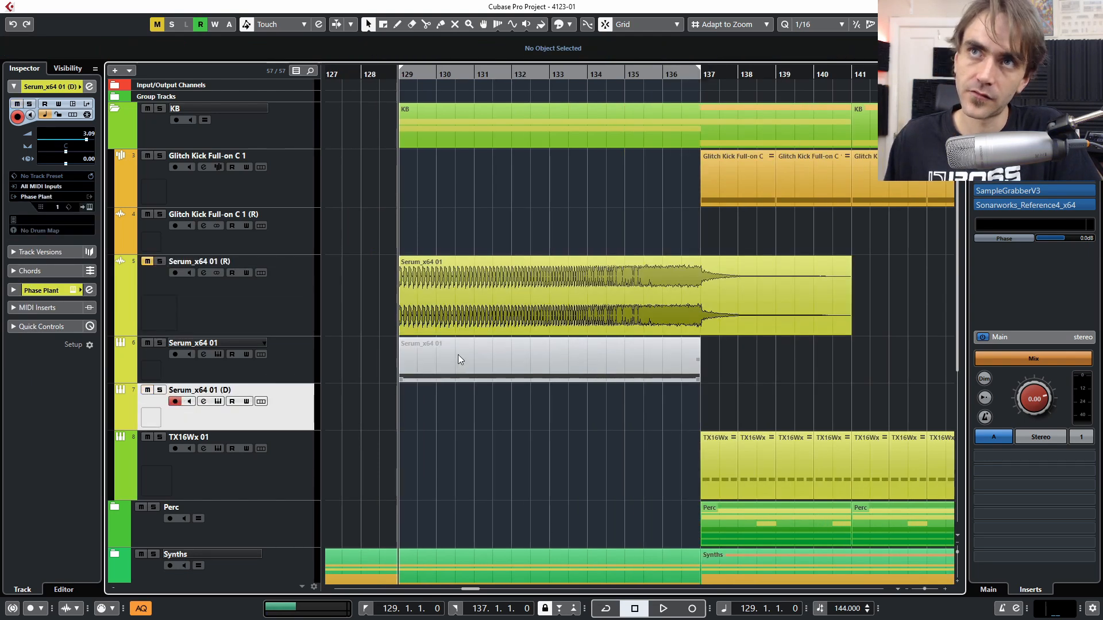
{"action": "scroll", "coordinate": [495, 338], "scroll_direction": "down", "scroll_amount": 3}
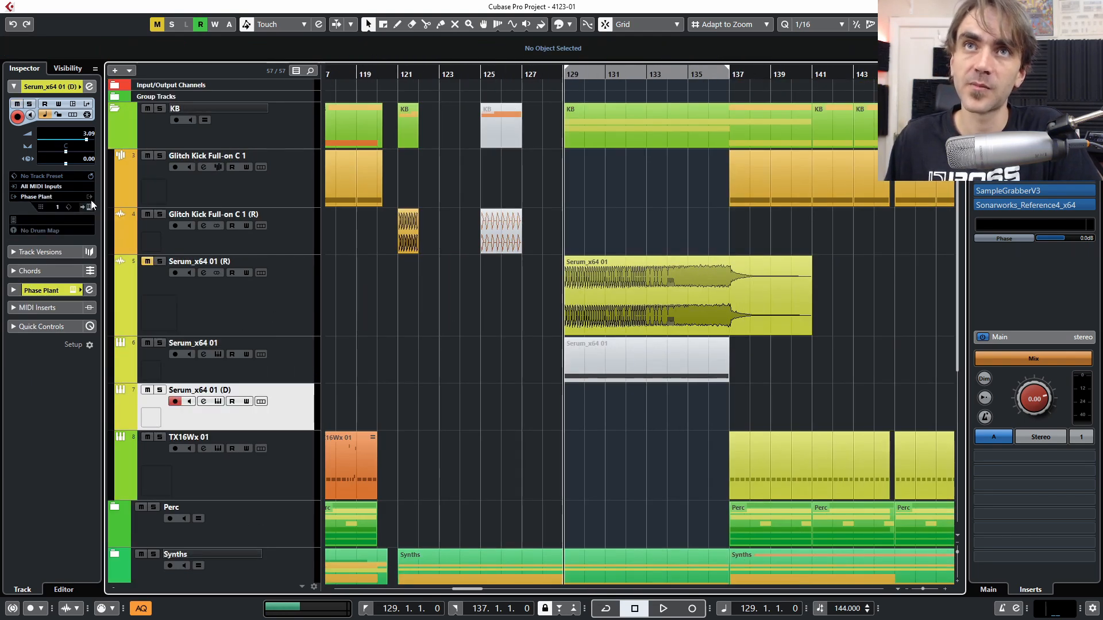
{"action": "left_click_drag", "start_coordinate": [680, 368], "coordinate": [675, 392]}
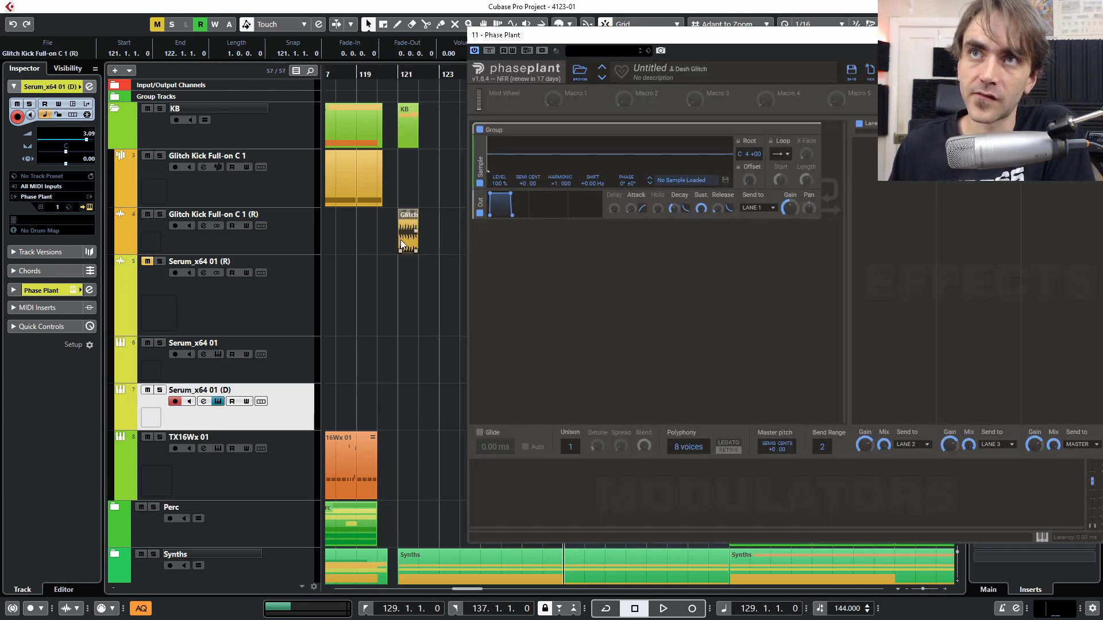
Step: Try to load the Glitch Kick event at bar 121 into Phase Plant's sample oscillator, and close Phase Plant
{"action": "left_click_drag", "start_coordinate": [402, 244], "coordinate": [561, 159]}
{"action": "left_click", "coordinate": [1090, 35]}
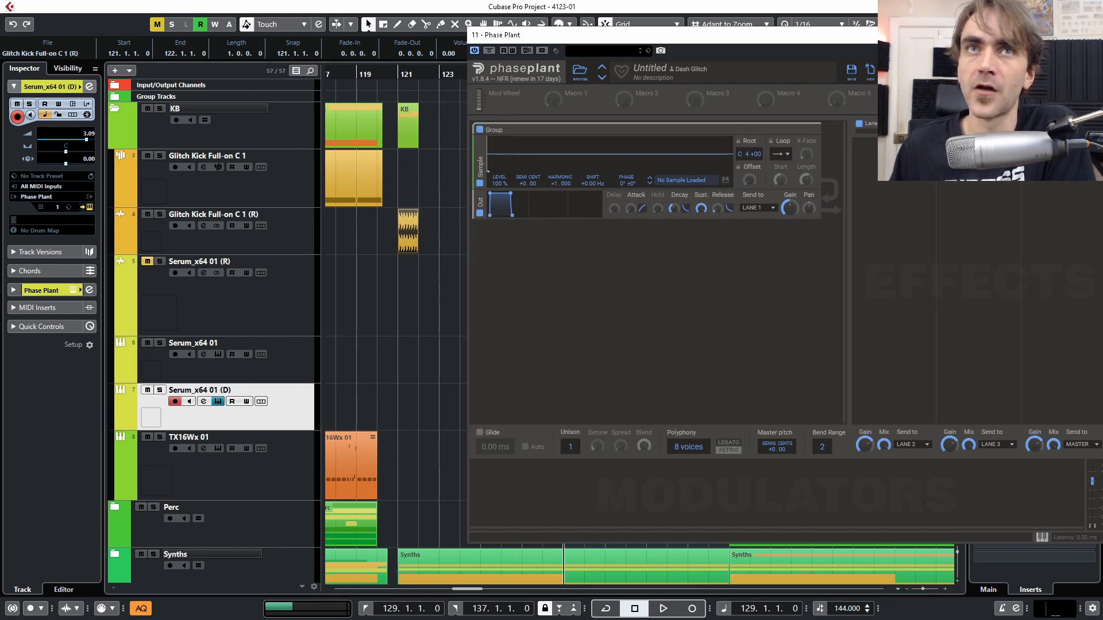
{"action": "left_click", "coordinate": [418, 319]}
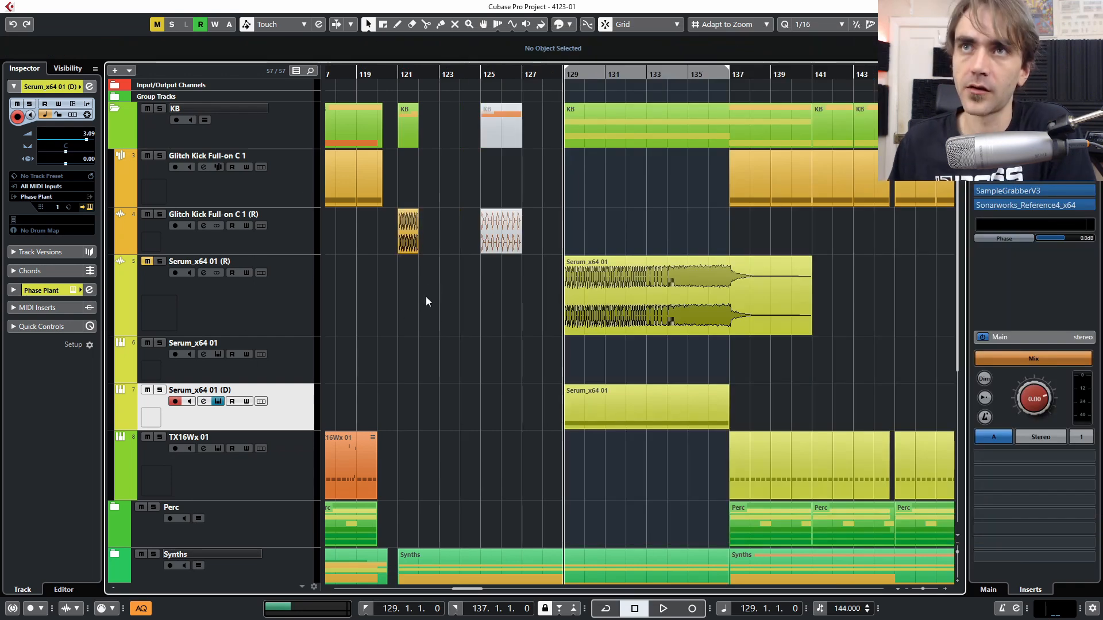
Step: Set the locators around the Glitch Kick Full-on C 1 (R) event at bar 121 and solo its track, returning to Phase Plant
{"action": "scroll", "coordinate": [398, 270], "scroll_direction": "up", "scroll_amount": 2}
{"action": "left_click_drag", "start_coordinate": [473, 283], "coordinate": [401, 226]}
{"action": "key", "text": "p"}
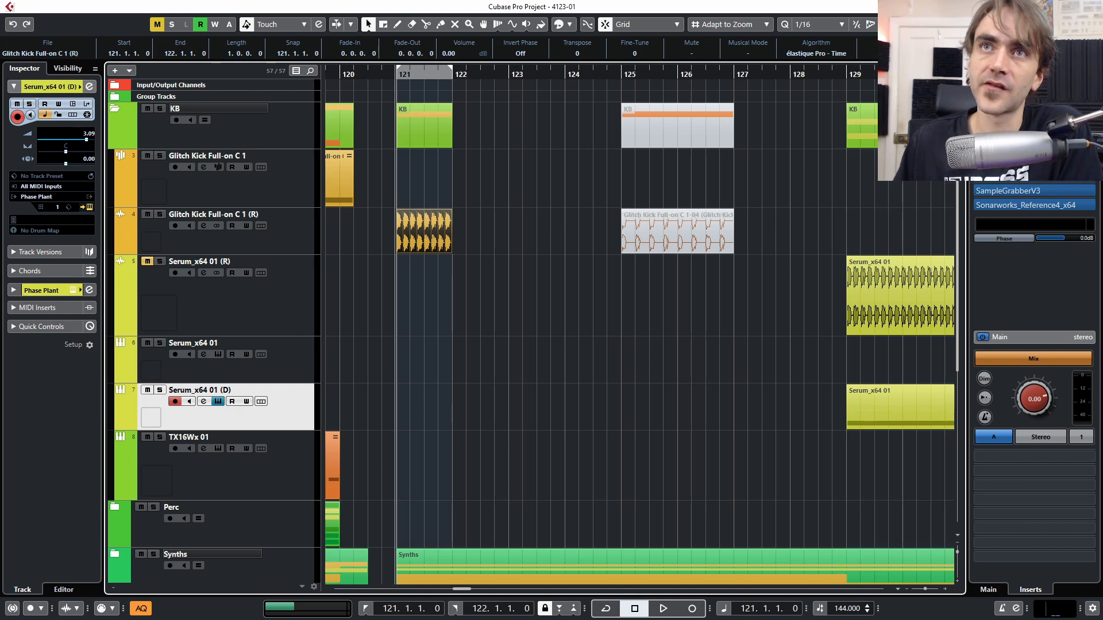
{"action": "left_click", "coordinate": [160, 214]}
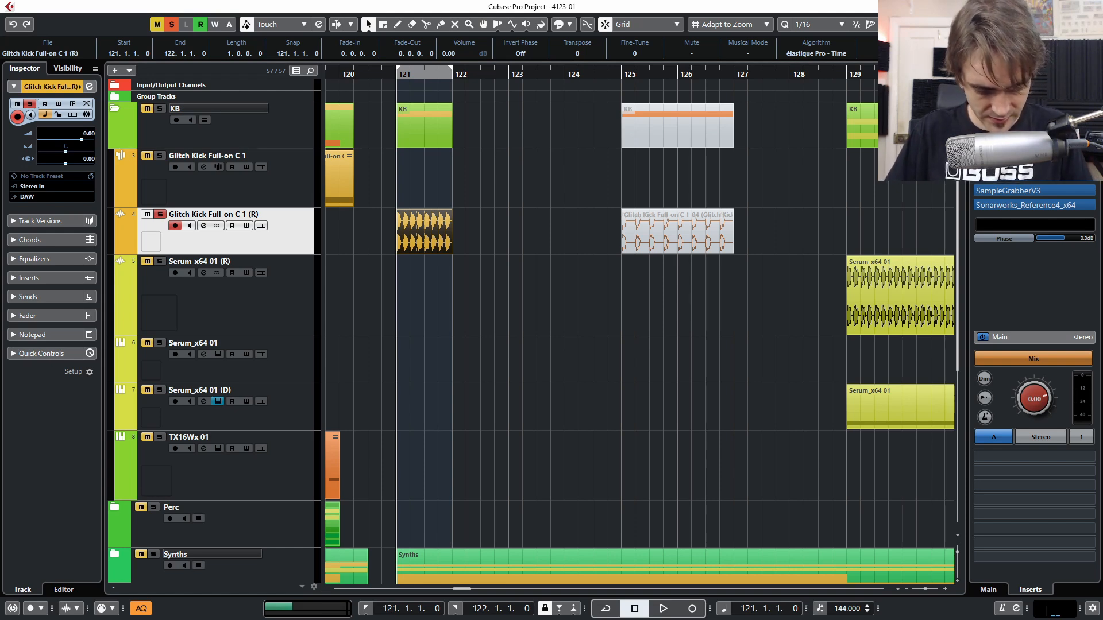
{"action": "key", "text": "alt+Tab"}
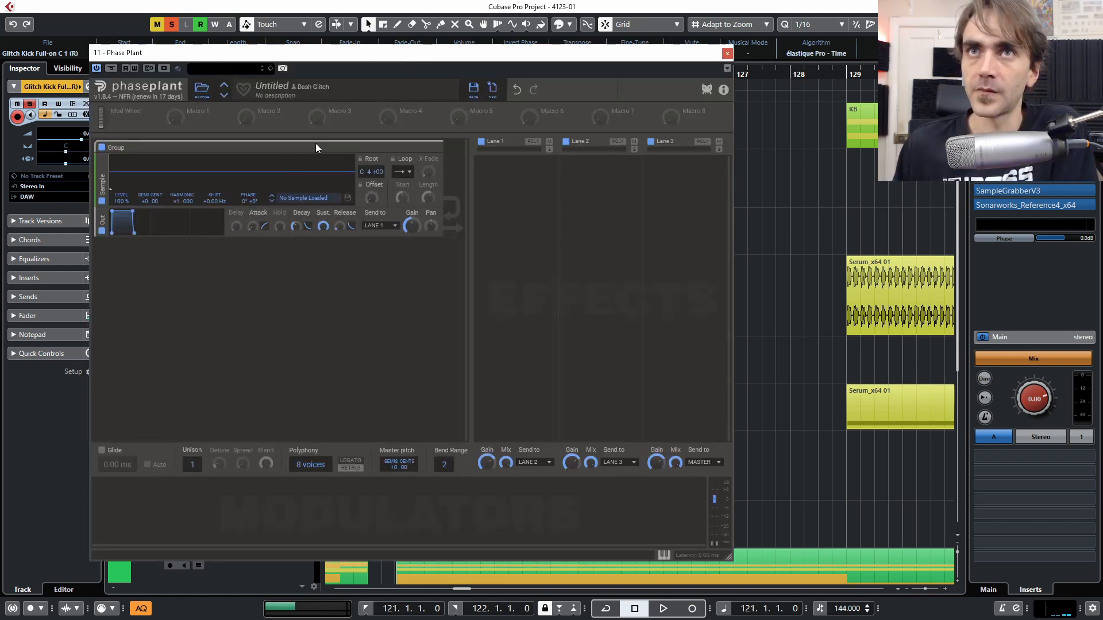
Step: Load the Kick FX Things 2020 1 sample from the 10. Samples folder into the sample oscillator
{"action": "left_click", "coordinate": [311, 200]}
{"action": "left_click", "coordinate": [397, 375]}
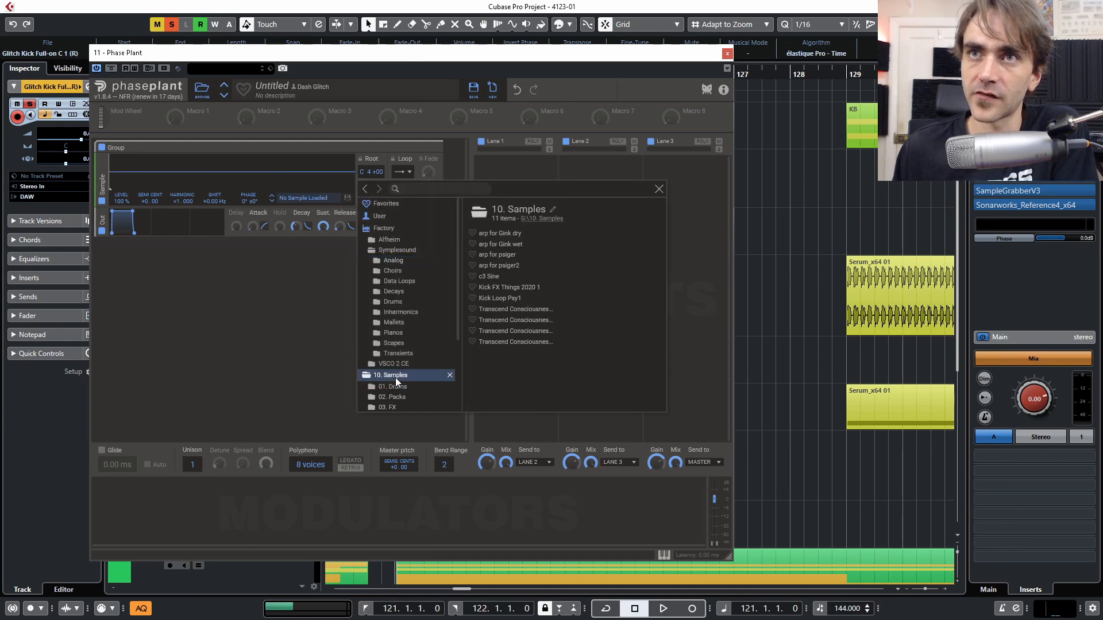
{"action": "double_click", "coordinate": [529, 287]}
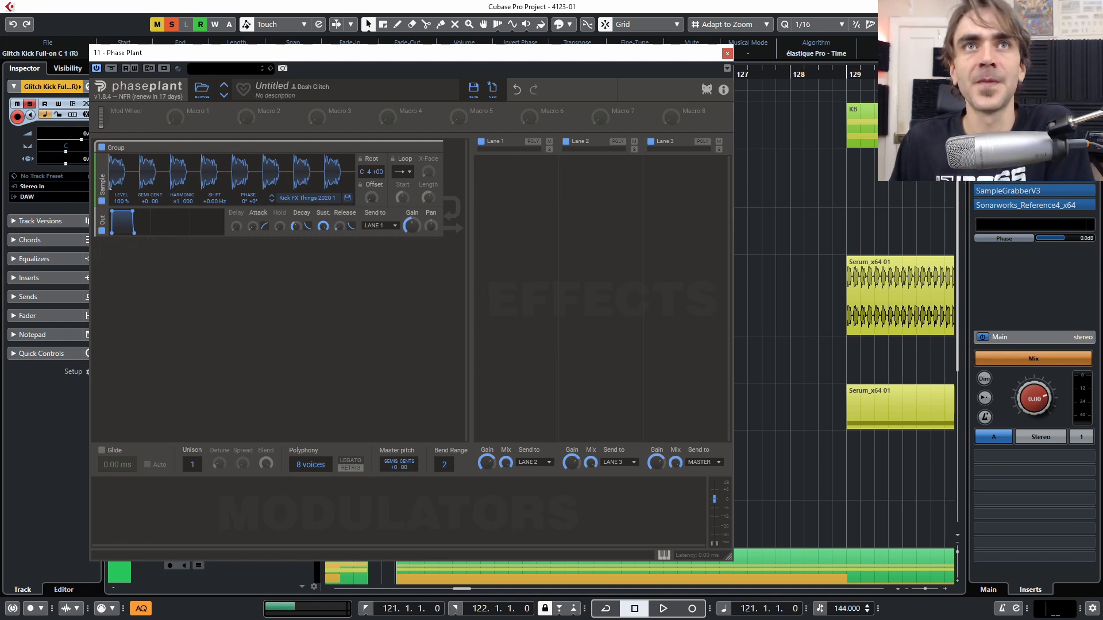
Step: Move Phase Plant out of the way, mute the Glitch Kick Full-on C 1 (R) event at bar 121, and clear the track solo
{"action": "left_click_drag", "start_coordinate": [426, 60], "coordinate": [566, 379]}
{"action": "left_click", "coordinate": [556, 322]}
{"action": "left_click", "coordinate": [546, 390]}
{"action": "left_click_drag", "start_coordinate": [499, 362], "coordinate": [0, 265]}
{"action": "left_click", "coordinate": [595, 368]}
{"action": "scroll", "coordinate": [739, 419], "scroll_direction": "down", "scroll_amount": 5}
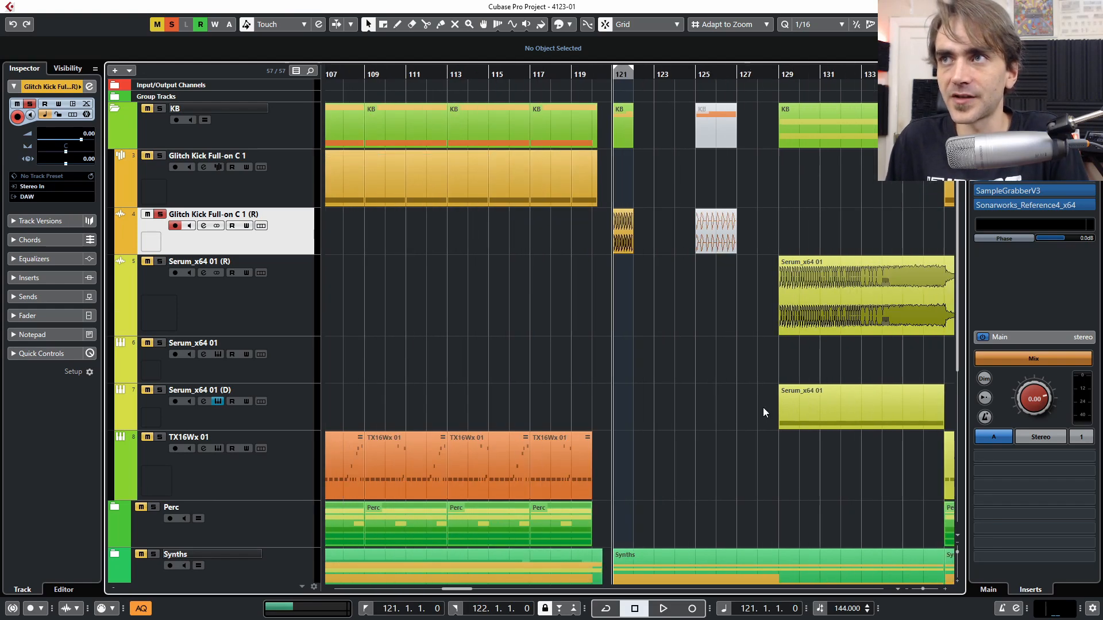
{"action": "scroll", "coordinate": [763, 408], "scroll_direction": "right", "scroll_amount": 3}
{"action": "key", "text": "7"}
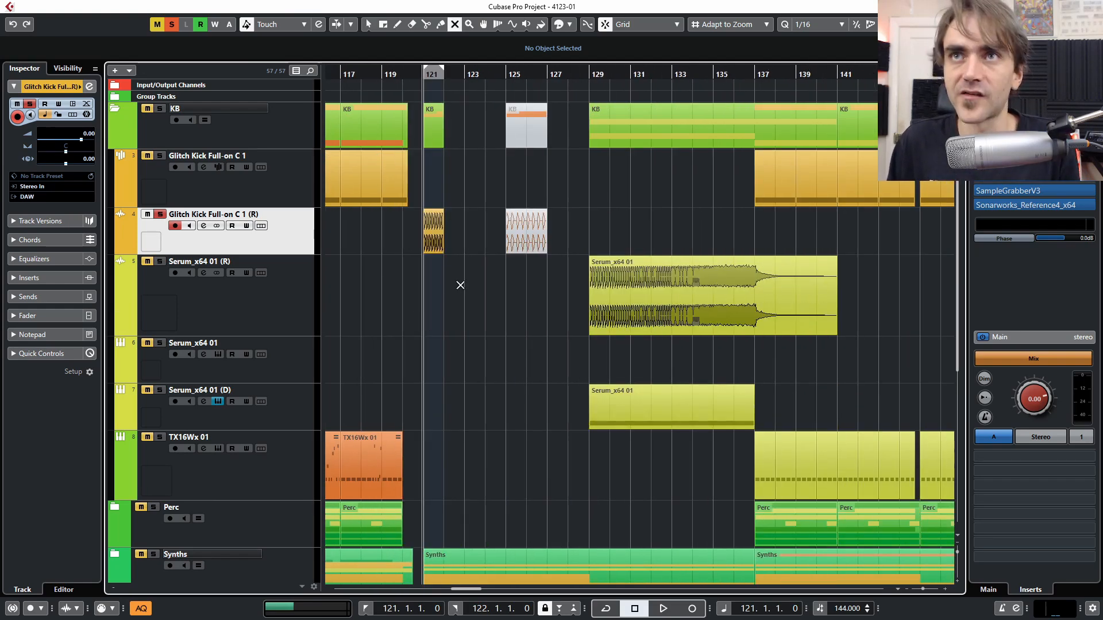
{"action": "left_click", "coordinate": [434, 244]}
{"action": "left_click", "coordinate": [410, 285]}
{"action": "key", "text": "1"}
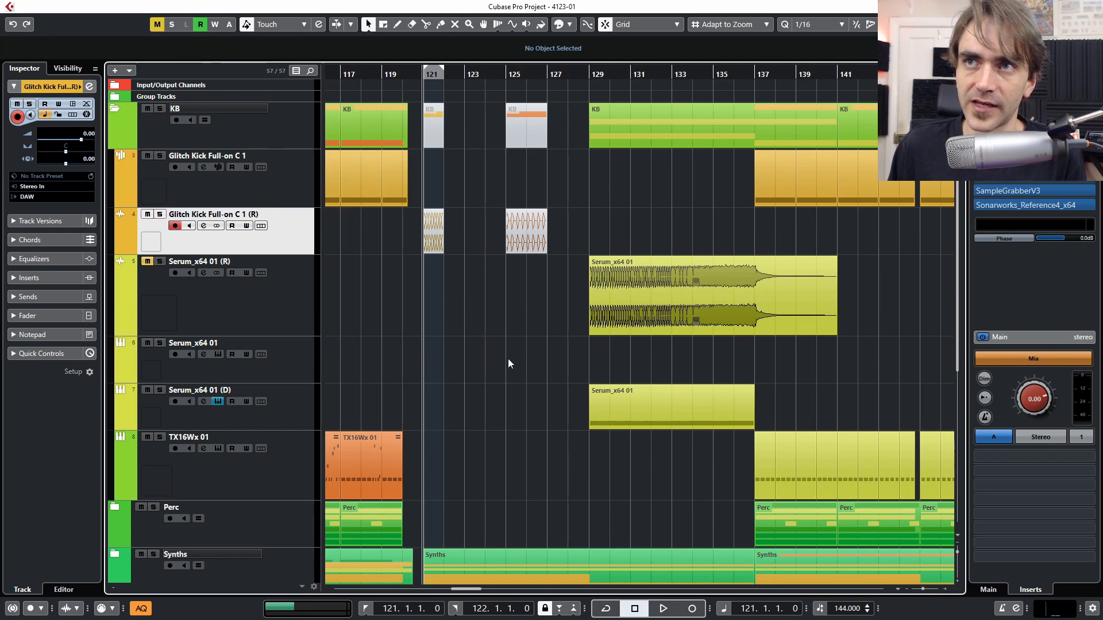
Step: Set the locators around the Serum_x64 01 part on the Serum_x64 01 (D) track, from bar 129 to 137
{"action": "left_click", "coordinate": [386, 425]}
{"action": "scroll", "coordinate": [420, 434], "scroll_direction": "right", "scroll_amount": 5}
{"action": "left_click", "coordinate": [404, 405]}
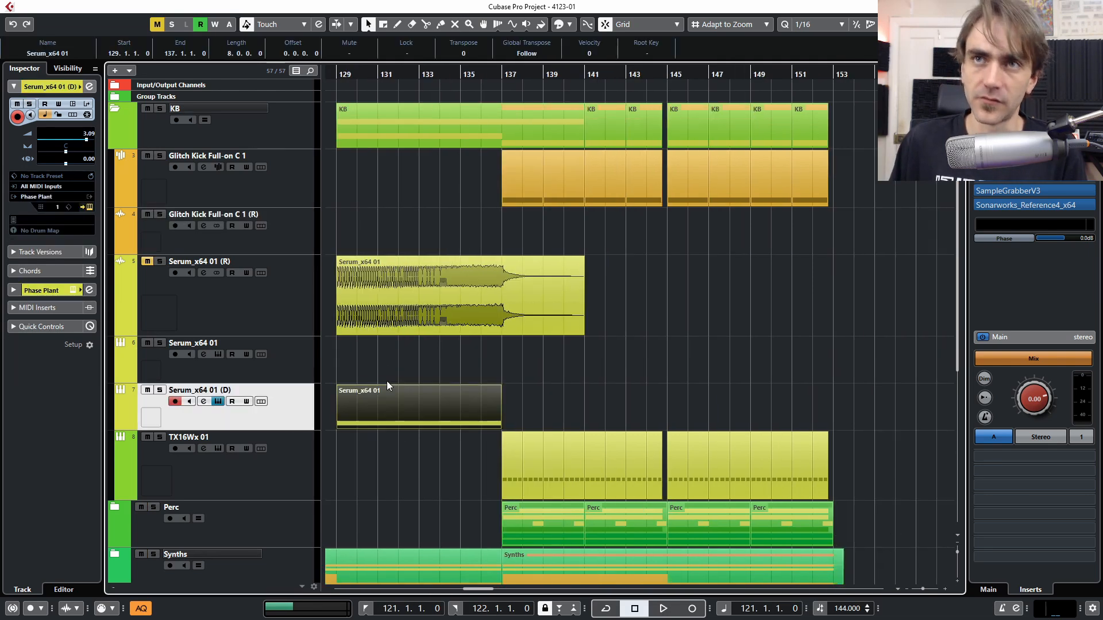
{"action": "key", "text": "p"}
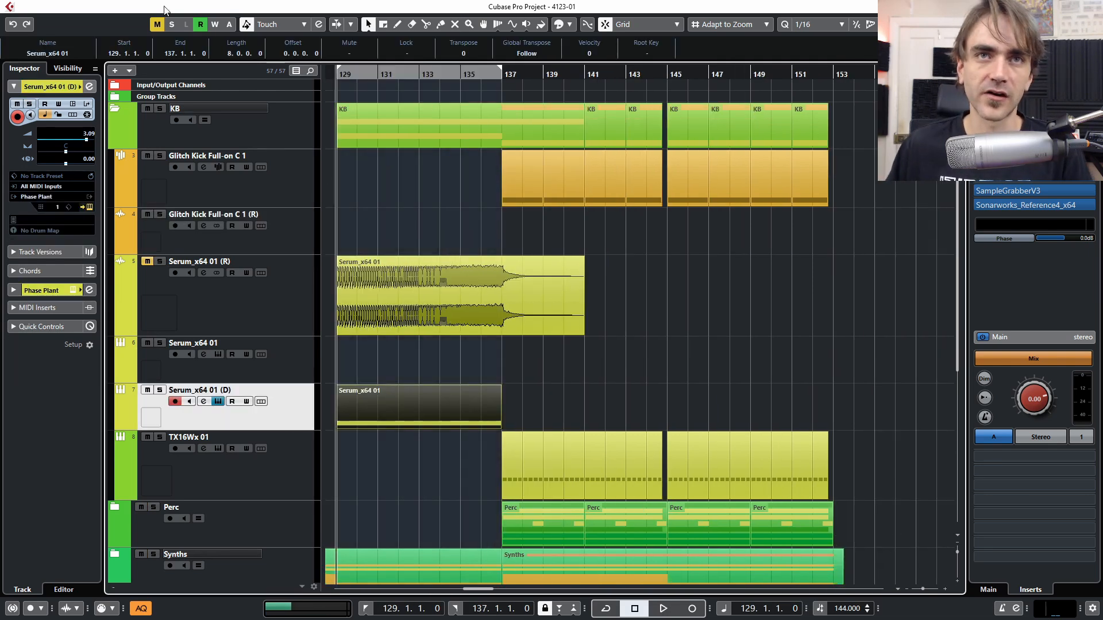
{"action": "left_click_drag", "start_coordinate": [743, 1], "coordinate": [552, 2]}
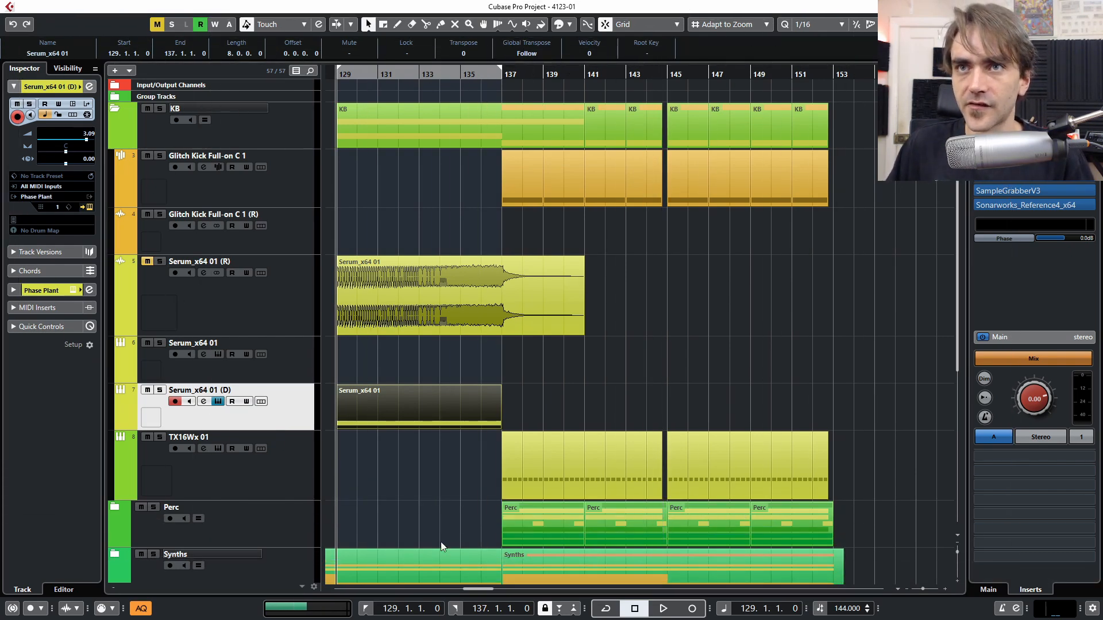
Step: Solo the Serum_x64 01 (D) track, audition it, and bring the Phase Plant window back into view
{"action": "left_click", "coordinate": [160, 390]}
{"action": "key", "text": "space"}
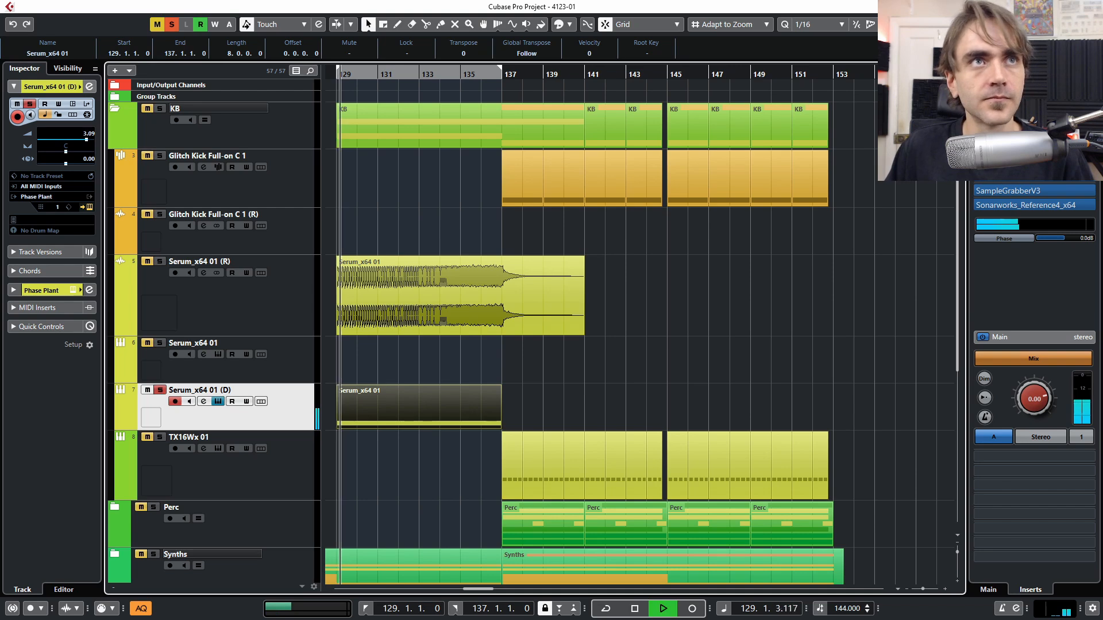
{"action": "left_click", "coordinate": [396, 425]}
{"action": "key", "text": "space"}
{"action": "key", "text": "space"}
{"action": "left_click_drag", "start_coordinate": [0, 40], "coordinate": [290, 36]}
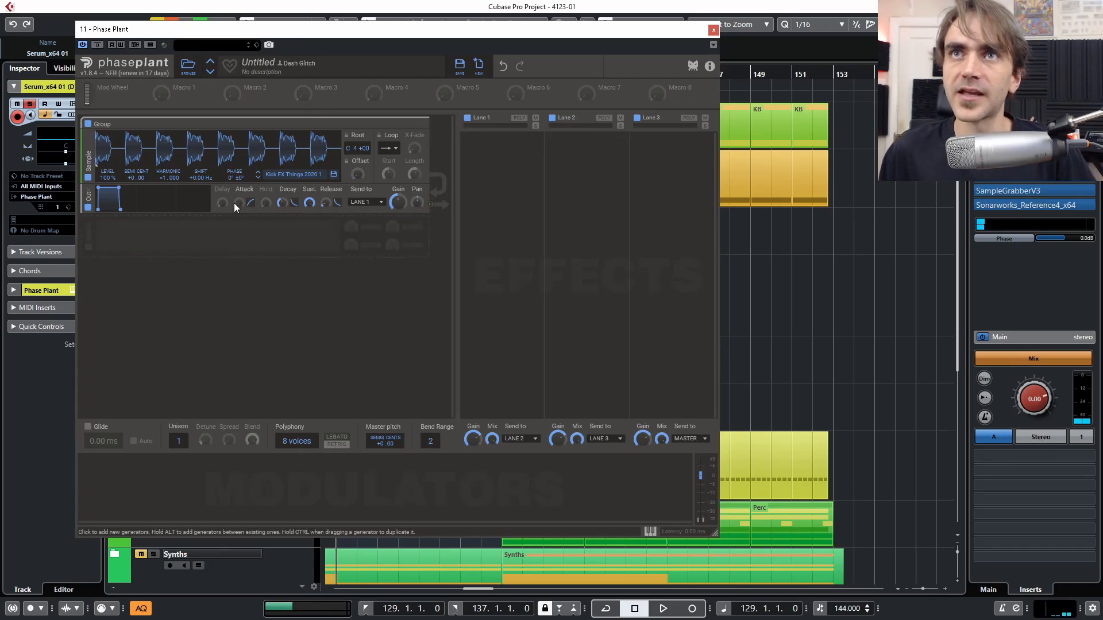
{"action": "key", "text": "space"}
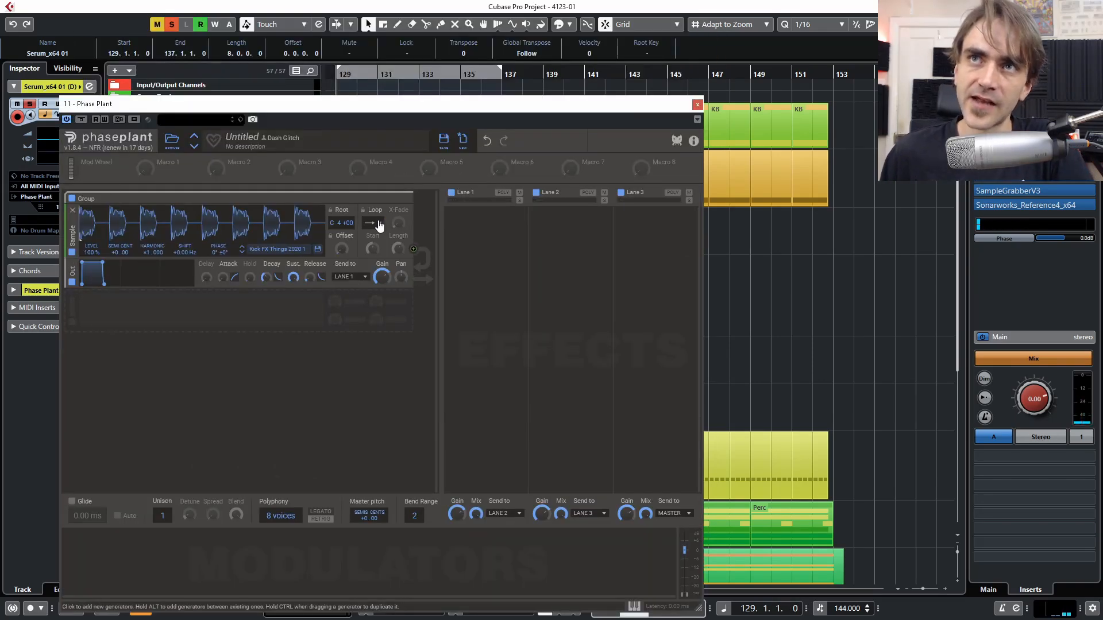
Step: Turn on looping for the kick sample, stretch the loop region over the whole sample, and audition it
{"action": "left_click", "coordinate": [368, 228]}
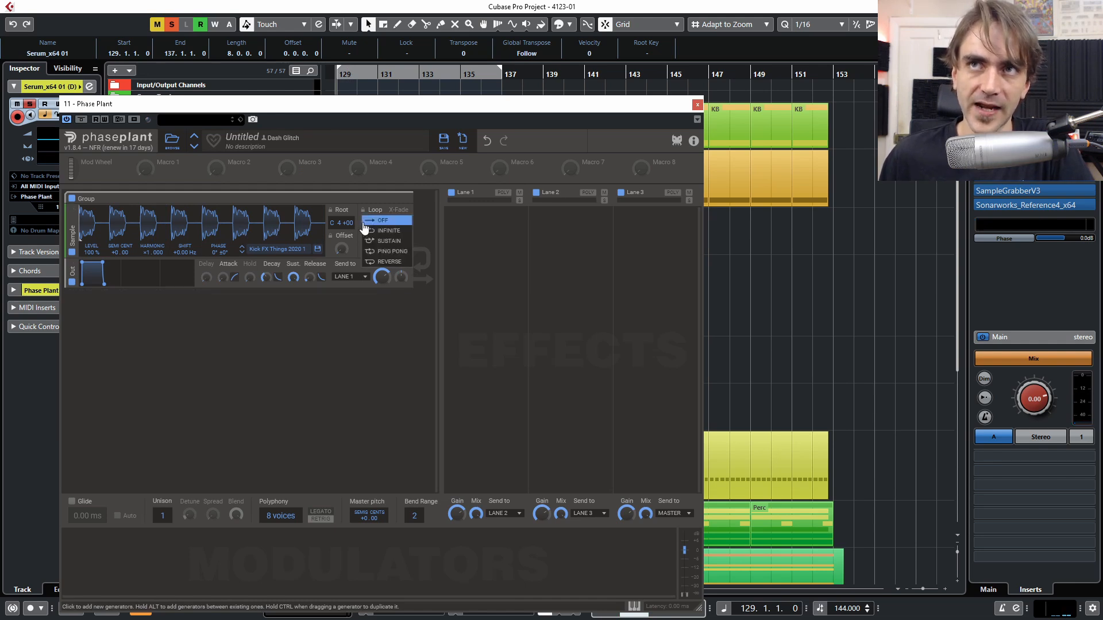
{"action": "left_click", "coordinate": [385, 236]}
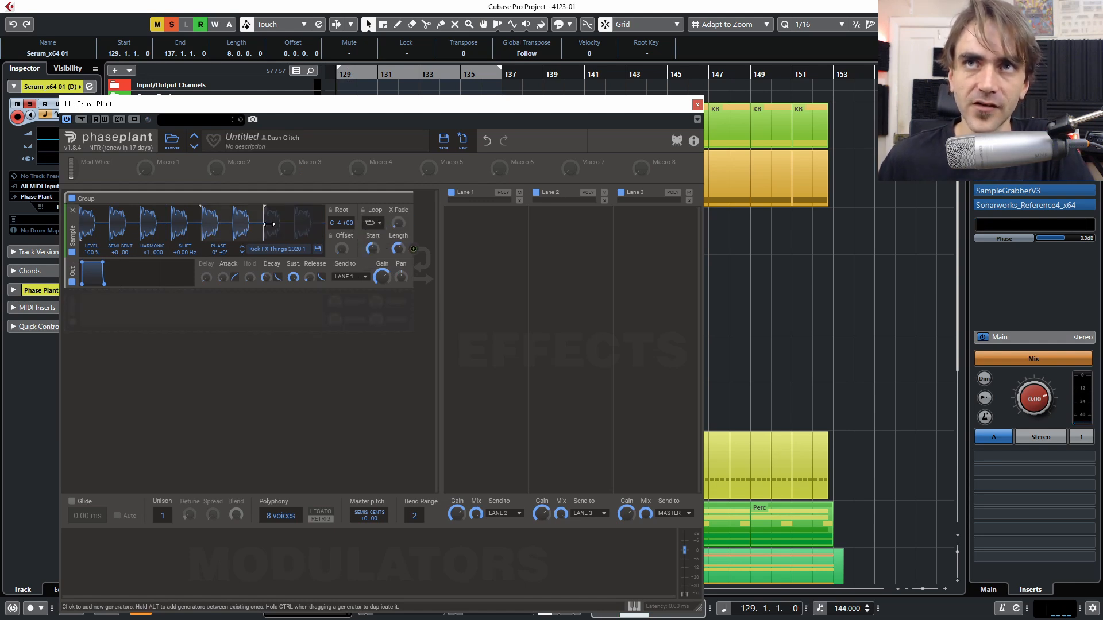
{"action": "left_click_drag", "start_coordinate": [265, 225], "coordinate": [350, 239]}
{"action": "left_click_drag", "start_coordinate": [206, 228], "coordinate": [80, 228]}
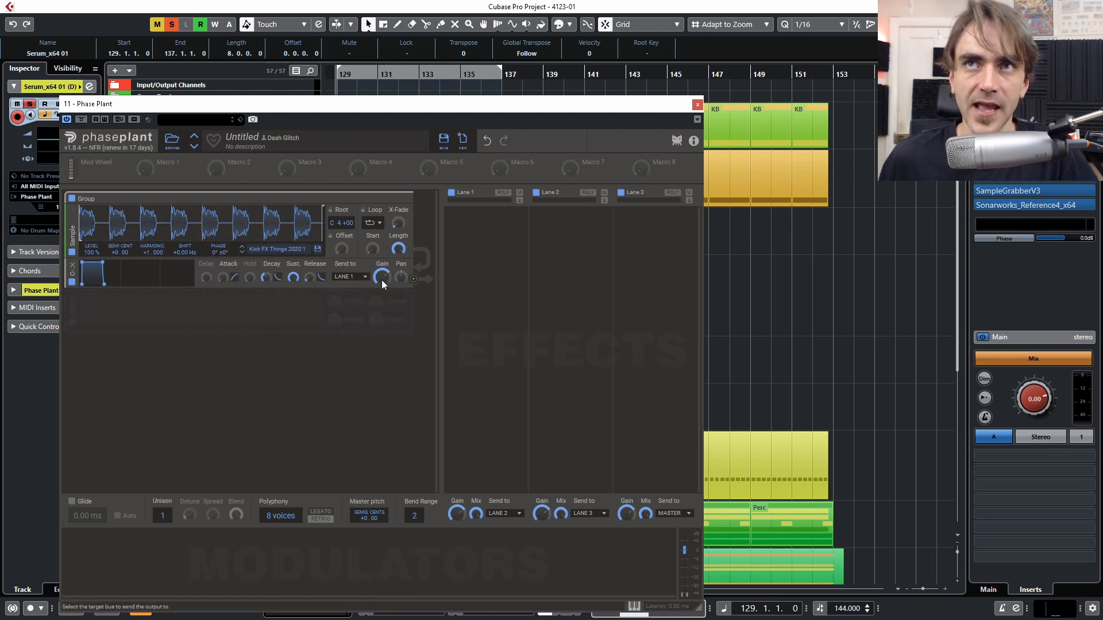
{"action": "key", "text": "space"}
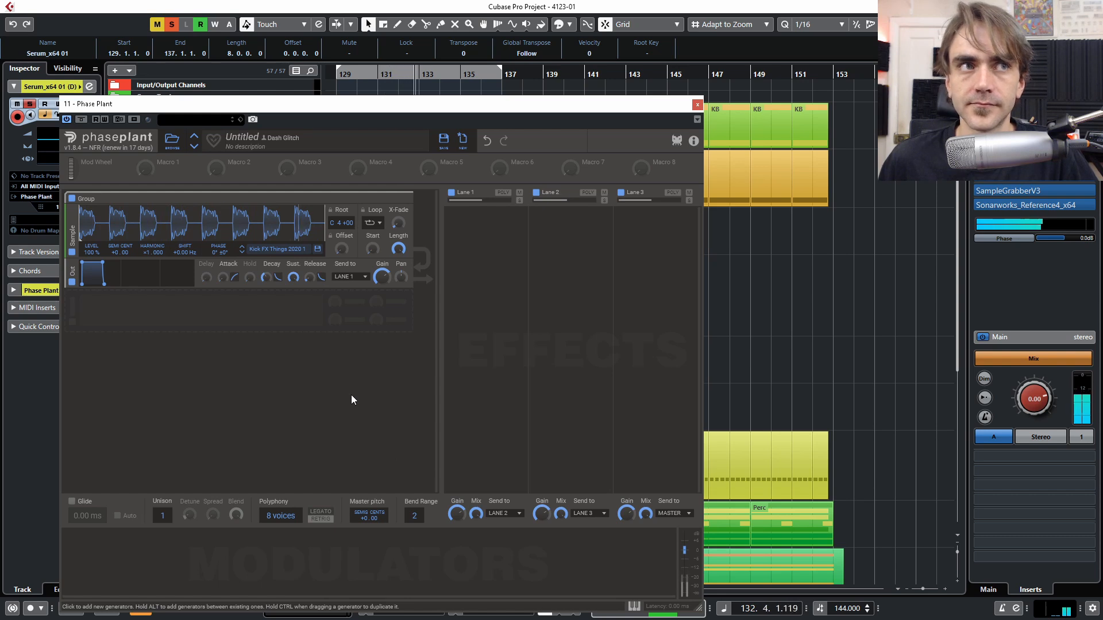
{"action": "key", "text": "space"}
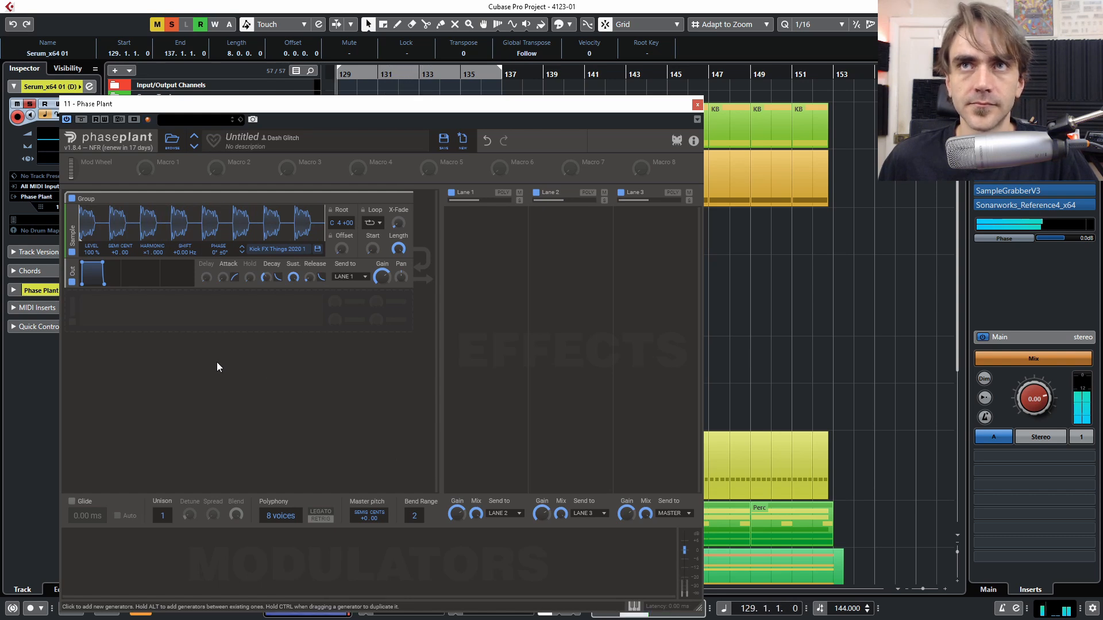
Step: Add an LFO modulator, sync it to the tempo at 64/4 with a 0 to 1 output range, and play the part
{"action": "left_click", "coordinate": [93, 564]}
{"action": "left_click", "coordinate": [102, 581]}
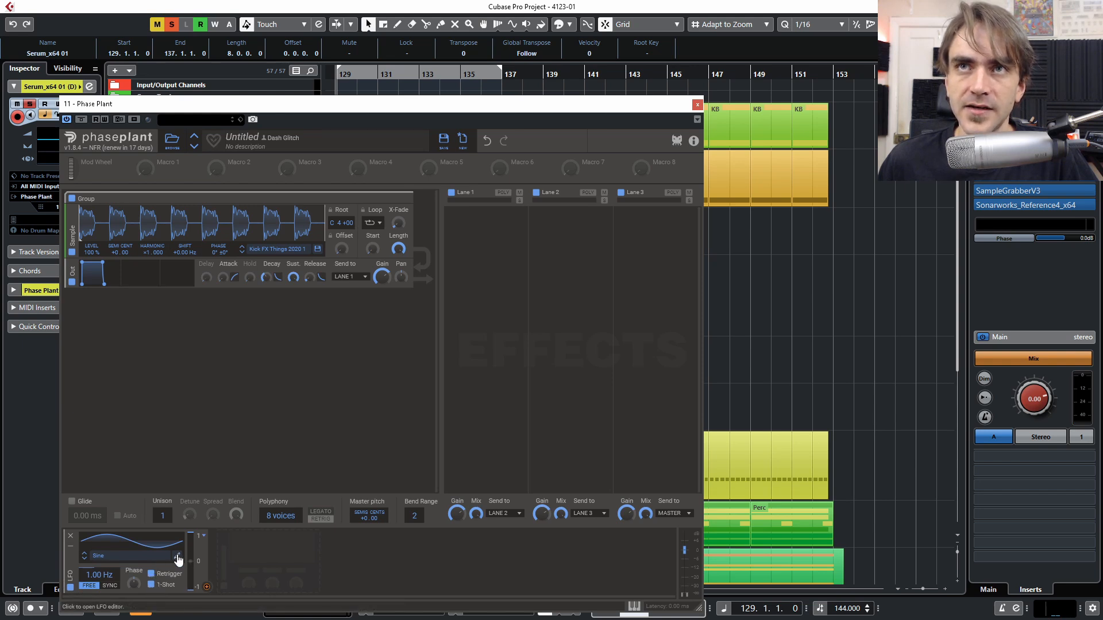
{"action": "left_click", "coordinate": [110, 585]}
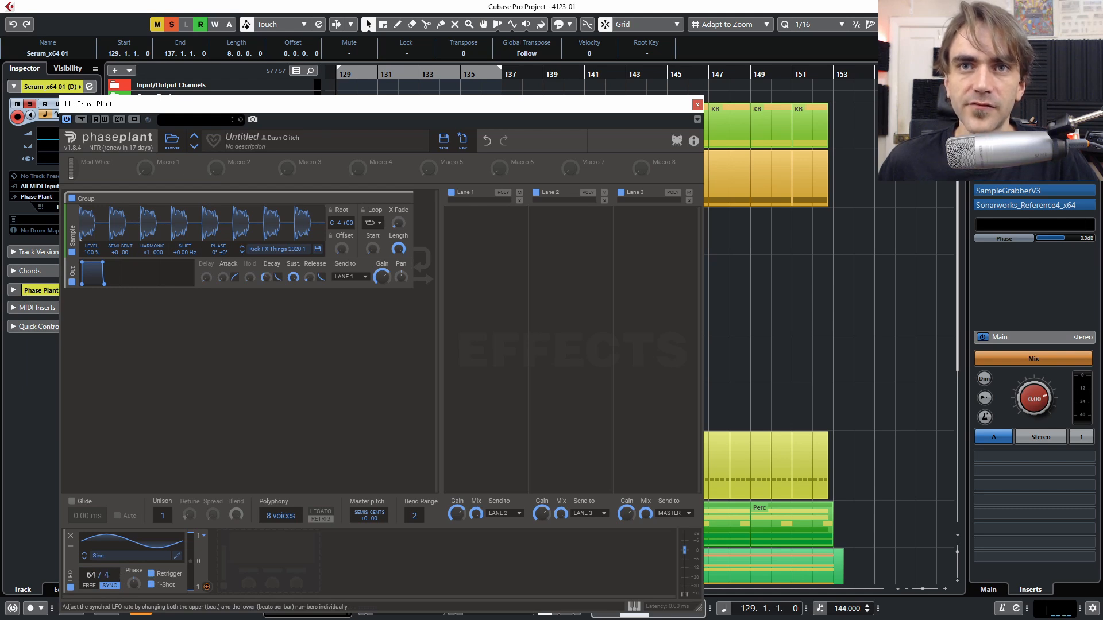
{"action": "key", "text": "space"}
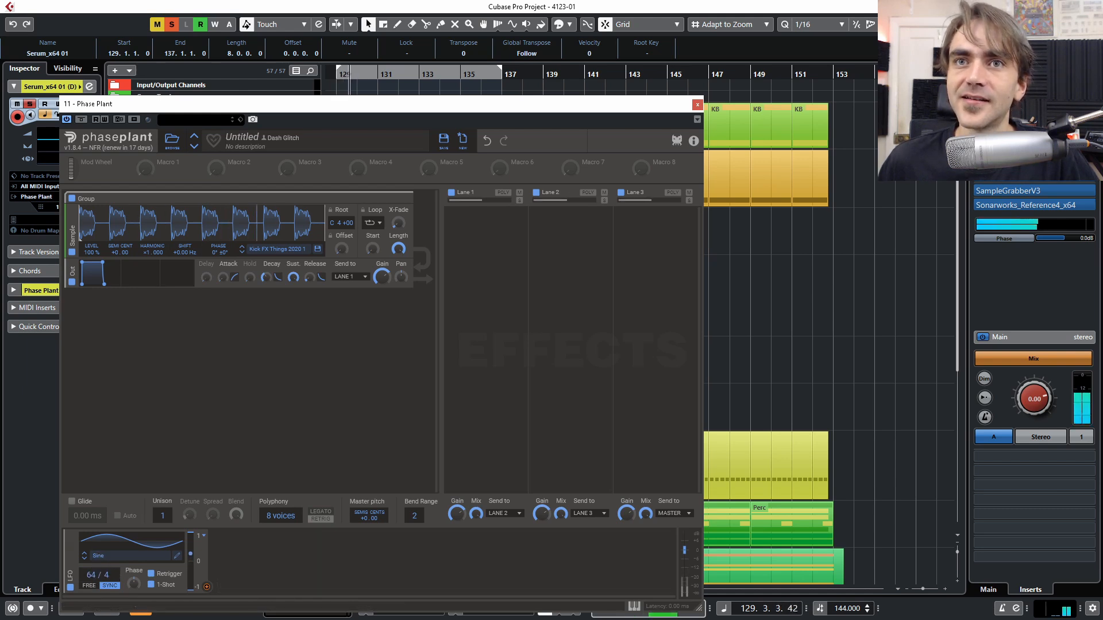
{"action": "key", "text": "space"}
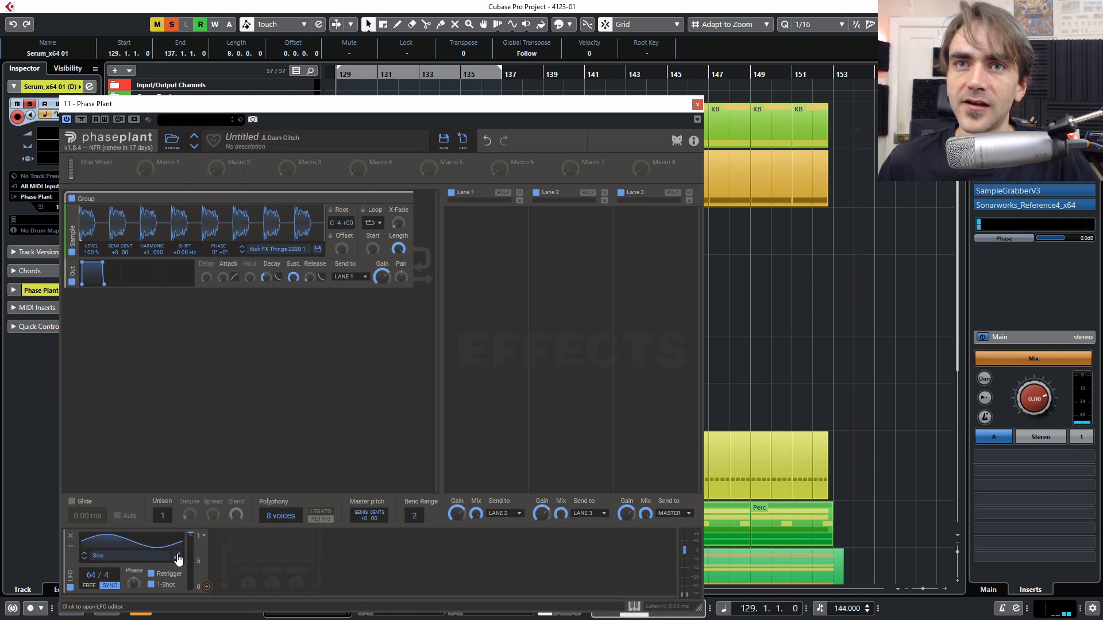
Step: Change the LFO shape to Ramp Up from the Classic factory shapes
{"action": "left_click", "coordinate": [177, 556]}
{"action": "left_click", "coordinate": [130, 556]}
{"action": "left_click", "coordinate": [846, 110]}
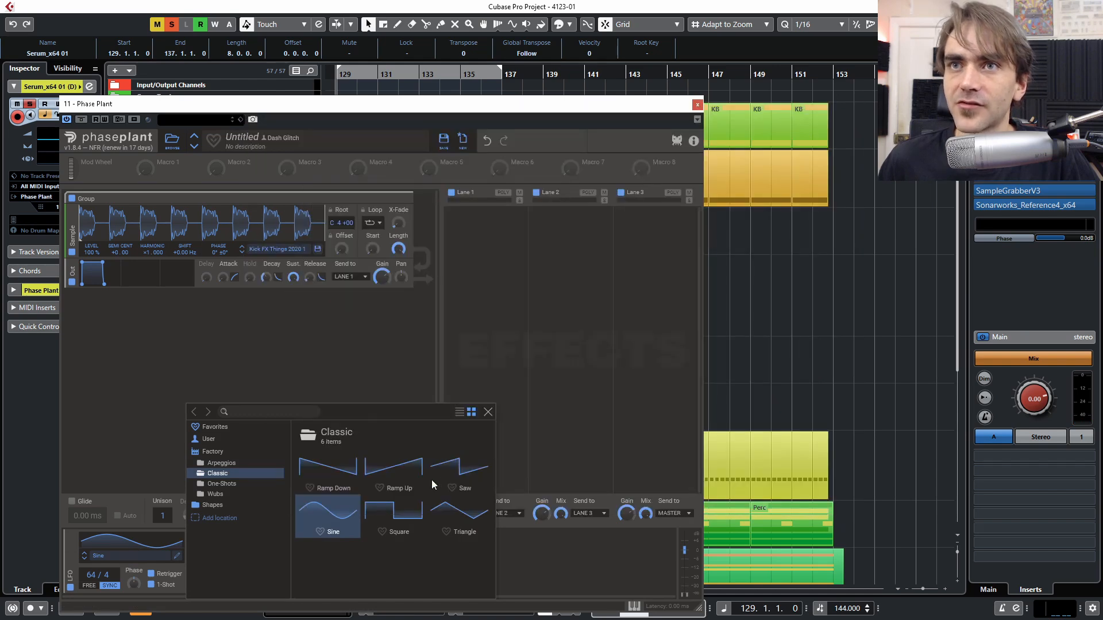
{"action": "left_click", "coordinate": [399, 465]}
{"action": "left_click", "coordinate": [212, 393]}
Step: Reshape the LFO ramp into a smooth upward curve from 0% to 100%, close the LFO Editor, and audition the part
{"action": "left_click", "coordinate": [177, 556]}
{"action": "mouse_move", "coordinate": [831, 474]}
{"action": "left_mouse_down"}
{"action": "mouse_move", "coordinate": [886, 181]}
{"action": "mouse_move", "coordinate": [849, 475]}
{"action": "left_mouse_up"}
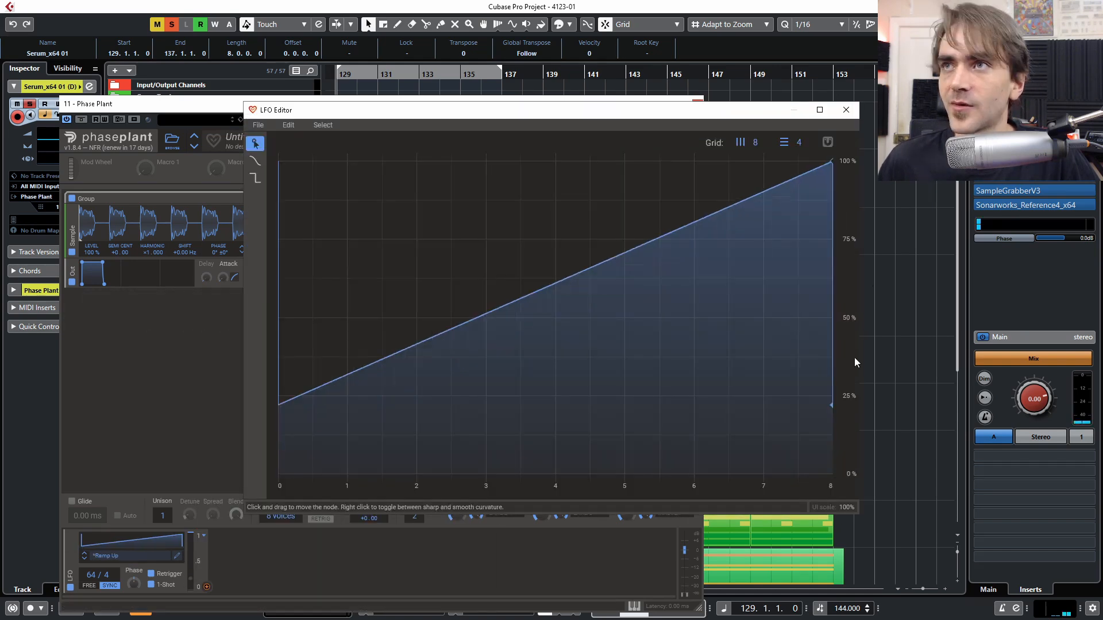
{"action": "left_click_drag", "start_coordinate": [299, 477], "coordinate": [258, 489]}
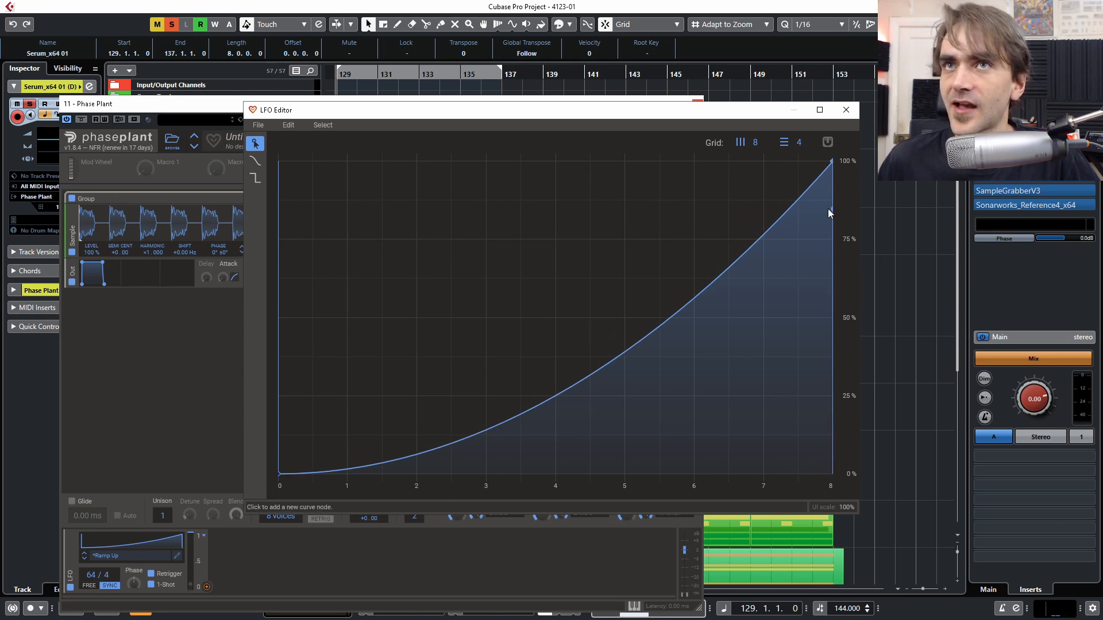
{"action": "key", "text": "space"}
{"action": "left_click", "coordinate": [845, 110]}
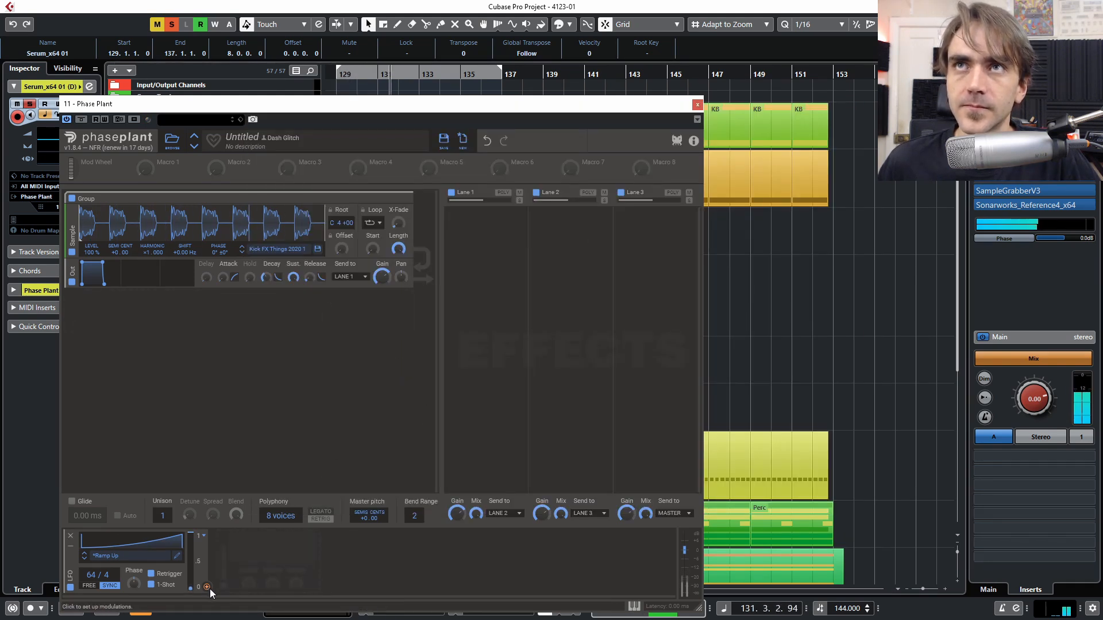
{"action": "key", "text": "space"}
Step: Set the LFO rate to 32/4 and modulate the sample oscillator's Shift with it at 50% during playback
{"action": "left_click_drag", "start_coordinate": [93, 575], "coordinate": [93, 580]}
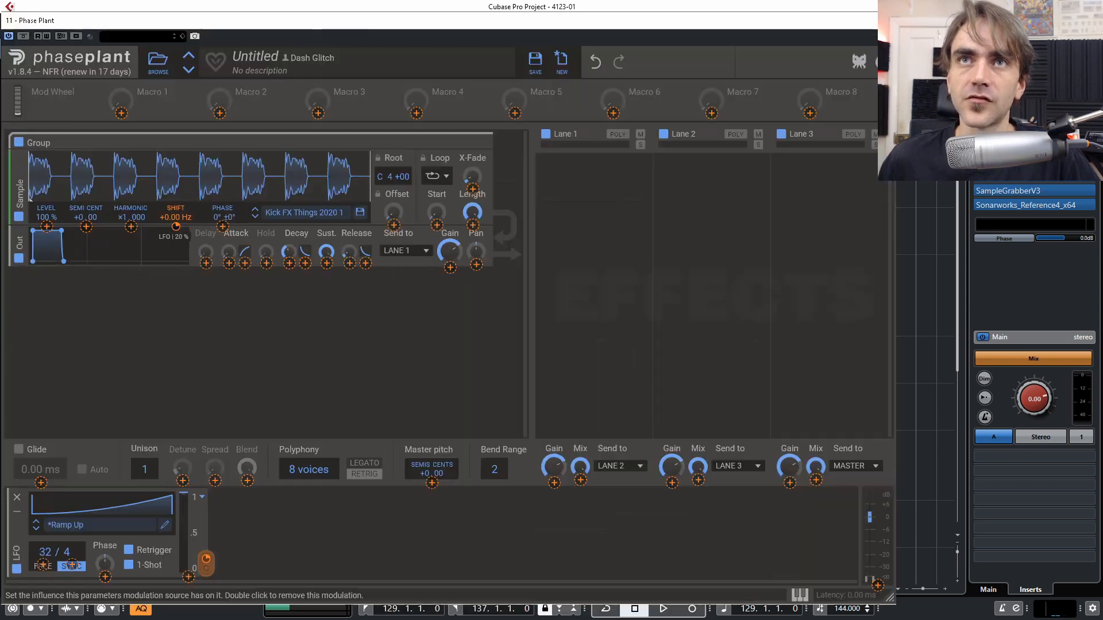
{"action": "key", "text": "space"}
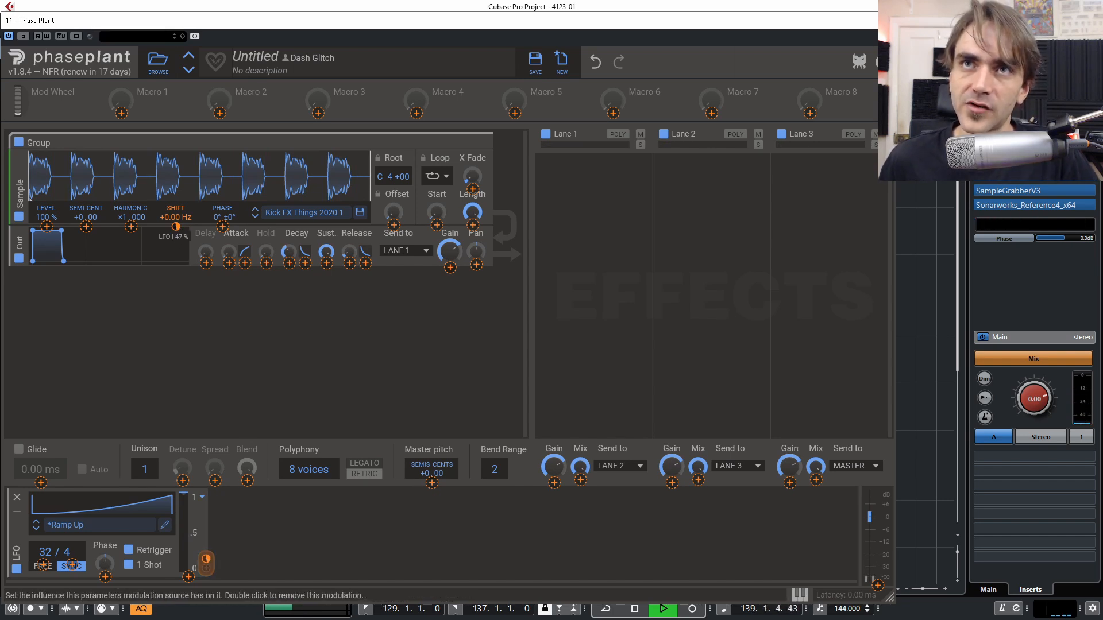
{"action": "key", "text": "space"}
{"action": "key", "text": "space"}
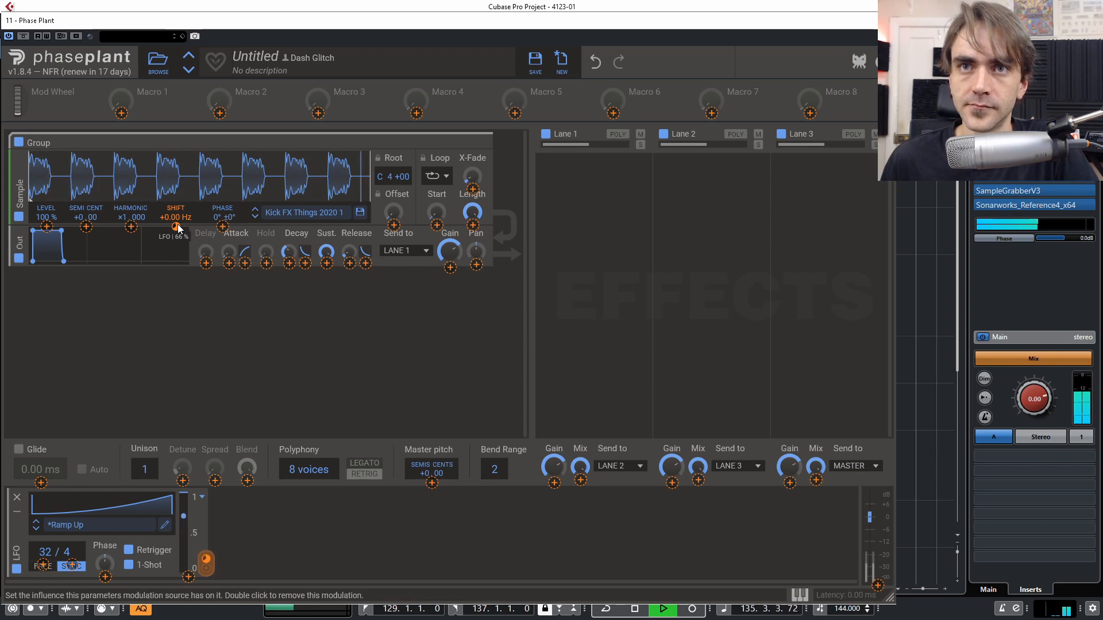
{"action": "key", "text": "space"}
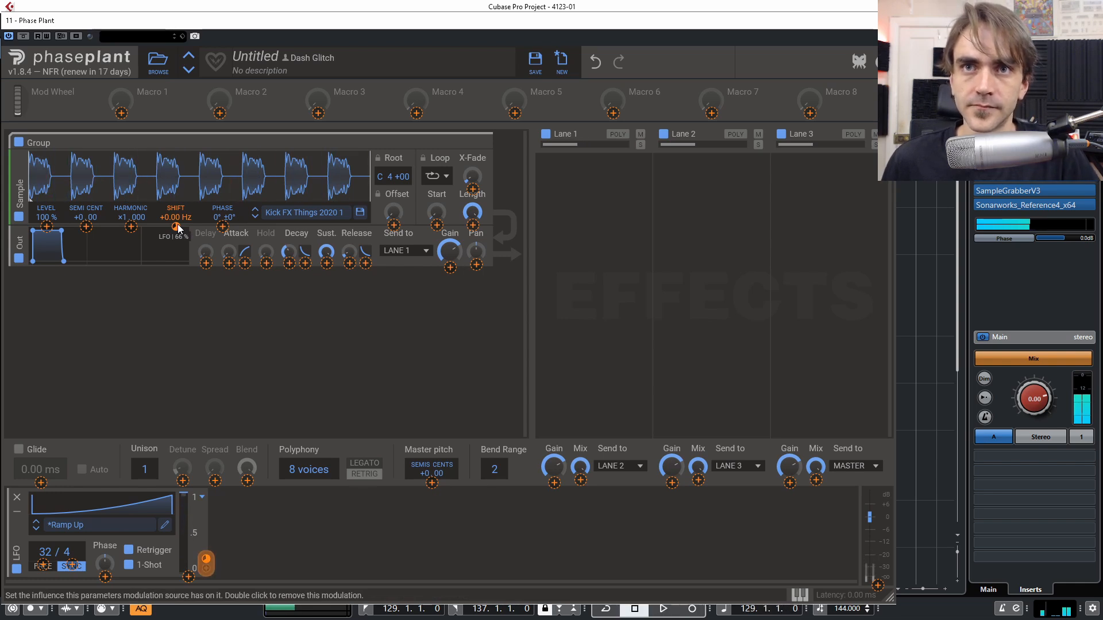
{"action": "key", "text": "space"}
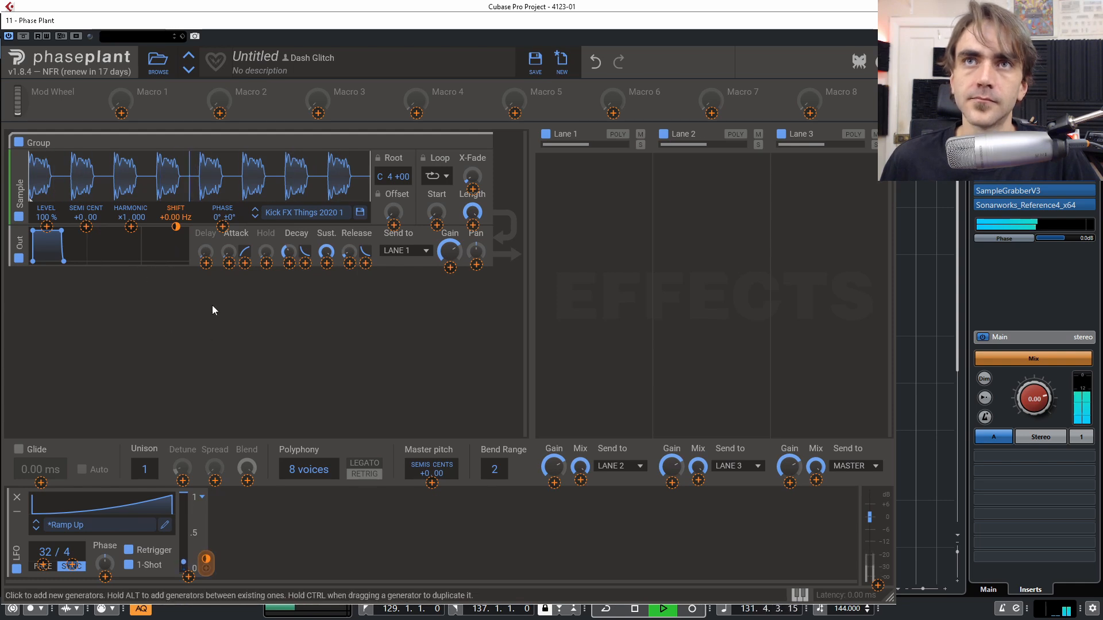
{"action": "mouse_move", "coordinate": [177, 227]}
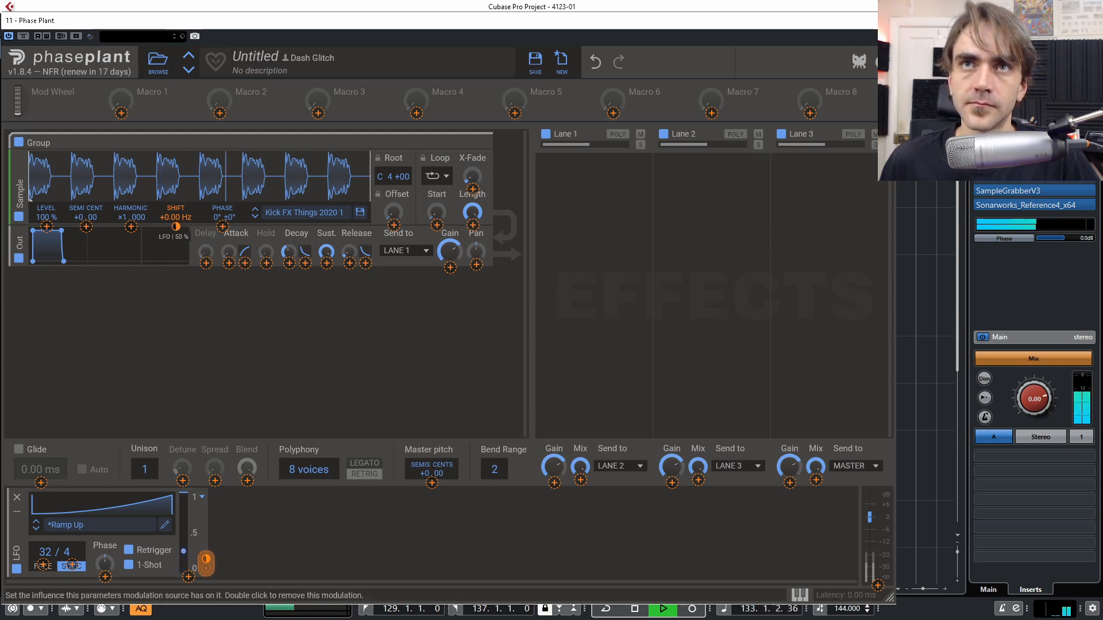
Step: Modulate the sample oscillator's semitone pitch with the LFO, raise the modulation depth, and audition the rise from bar 129
{"action": "left_click", "coordinate": [203, 571]}
{"action": "mouse_move", "coordinate": [86, 227]}
{"action": "left_mouse_down"}
{"action": "mouse_move", "coordinate": [86, 189]}
{"action": "mouse_move", "coordinate": [92, 225]}
{"action": "left_mouse_up"}
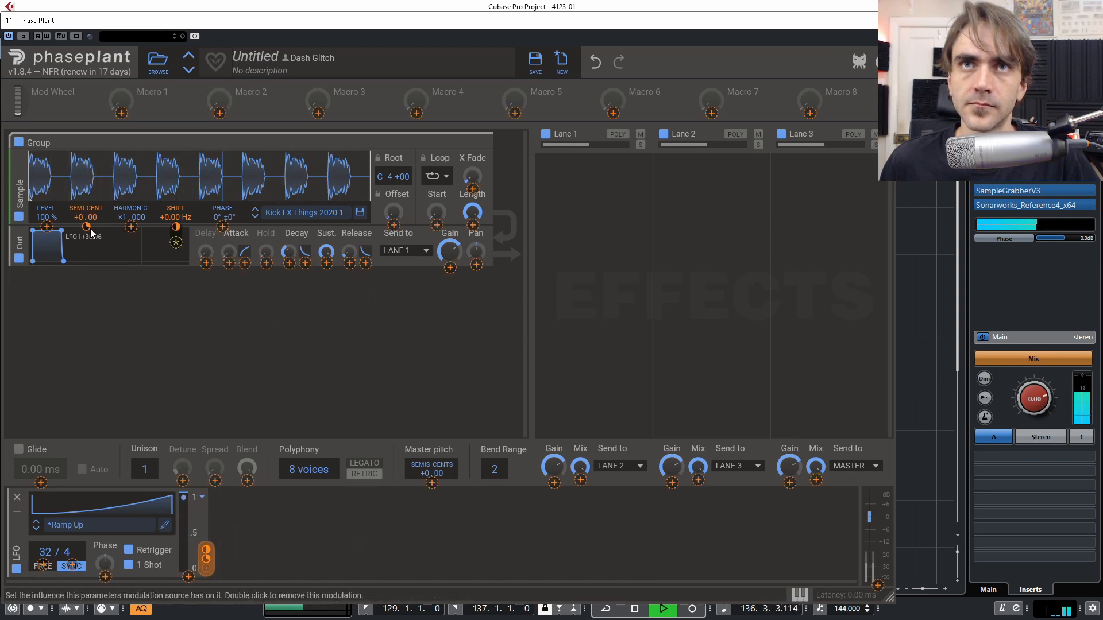
{"action": "left_click_drag", "start_coordinate": [84, 228], "coordinate": [84, 195]}
{"action": "mouse_move", "coordinate": [83, 225]}
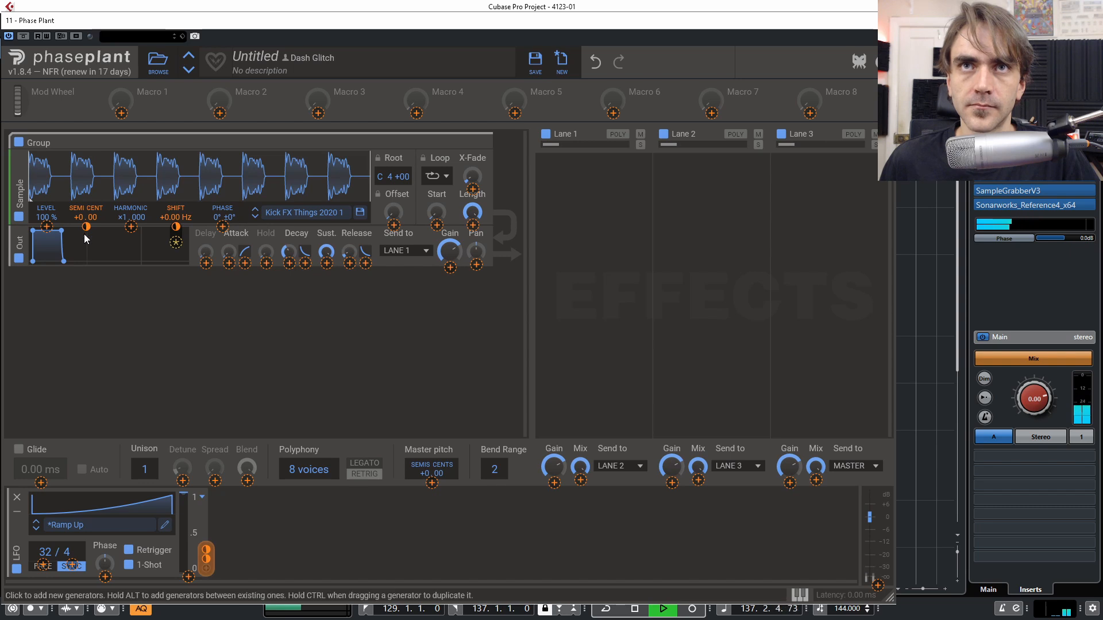
{"action": "mouse_move", "coordinate": [172, 228]}
{"action": "left_click_drag", "start_coordinate": [85, 227], "coordinate": [85, 213]}
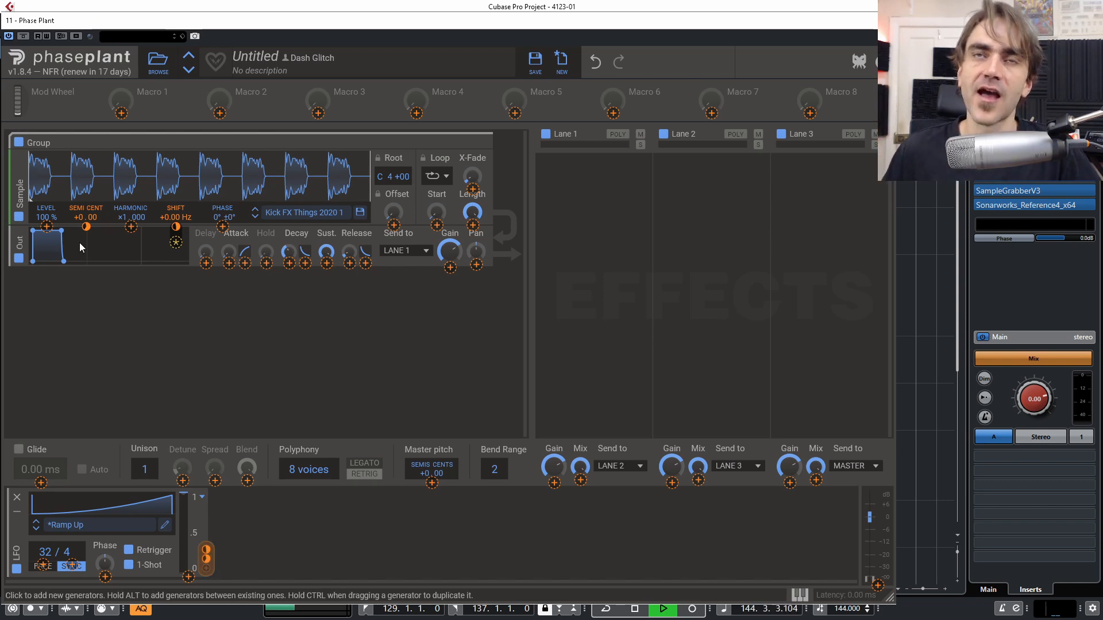
{"action": "key", "text": "space"}
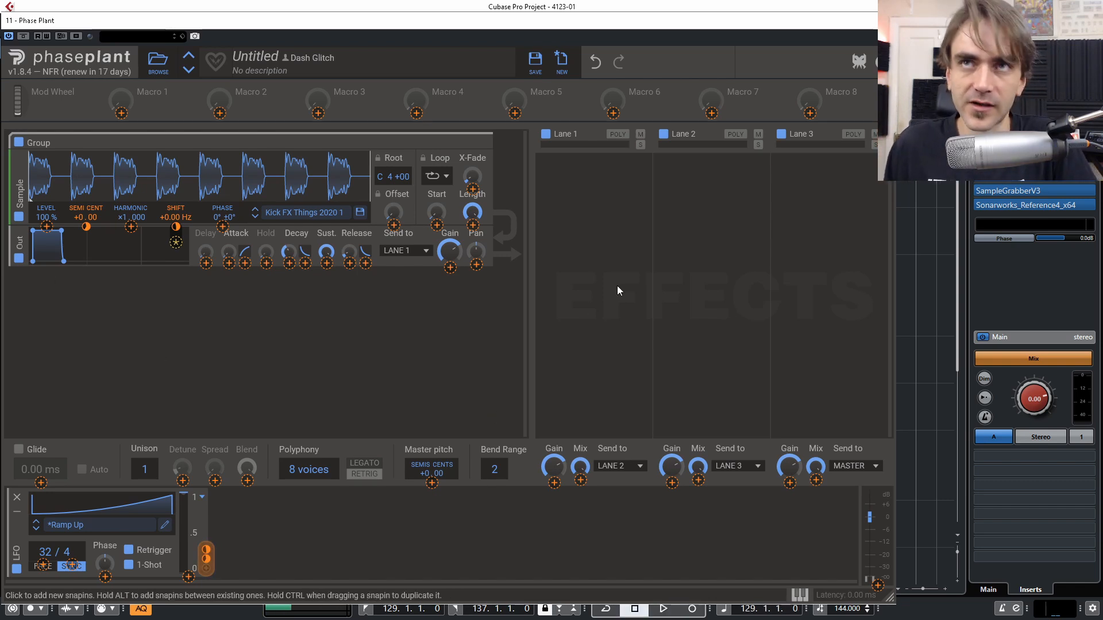
{"action": "key", "text": "space"}
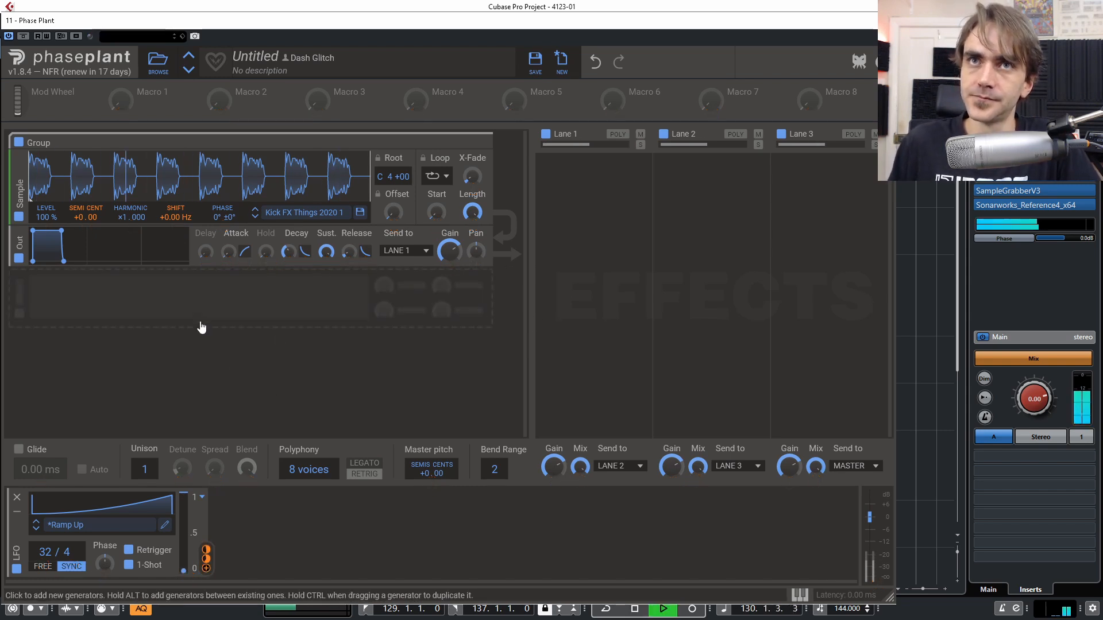
Step: Add a Frequency Shifter effect and place it on Lane 2
{"action": "mouse_move", "coordinate": [86, 227]}
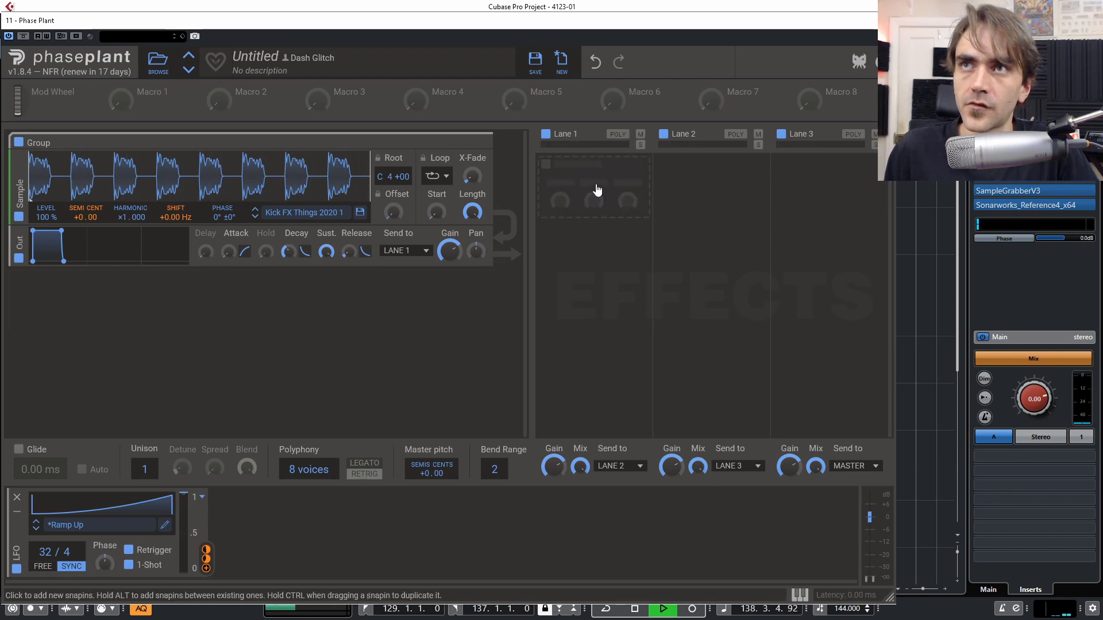
{"action": "left_click", "coordinate": [595, 185]}
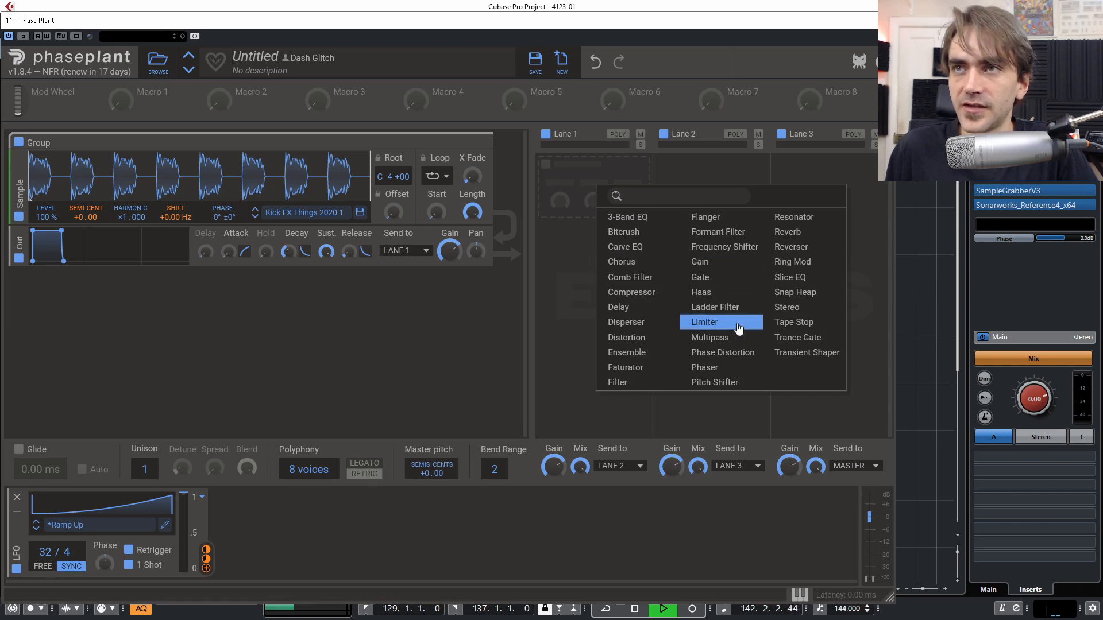
{"action": "left_click", "coordinate": [725, 247]}
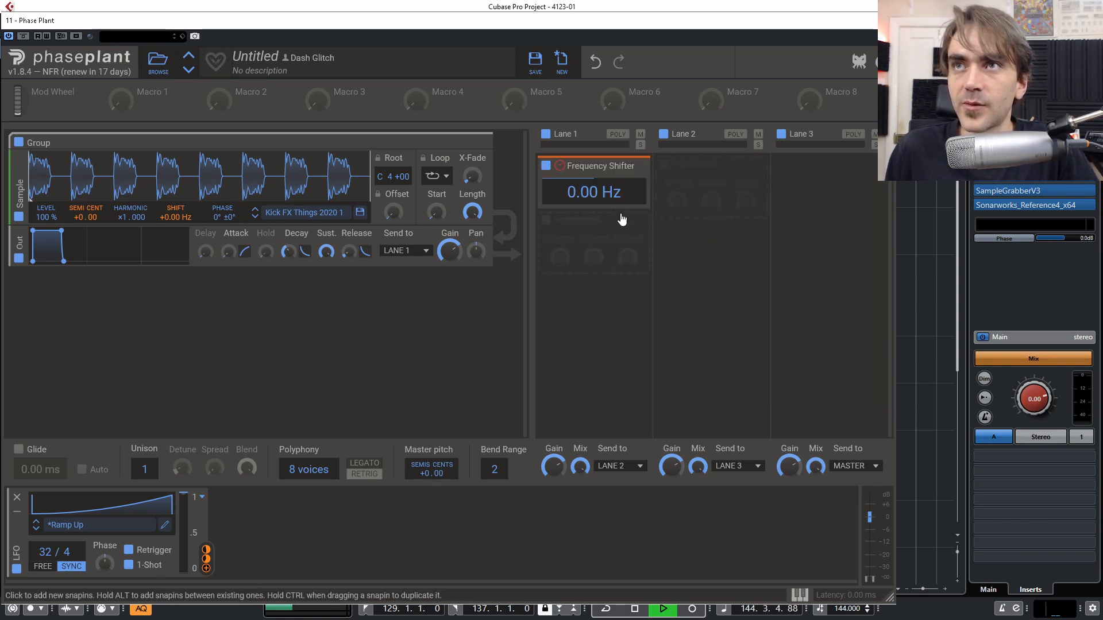
{"action": "left_click_drag", "start_coordinate": [585, 166], "coordinate": [707, 169]}
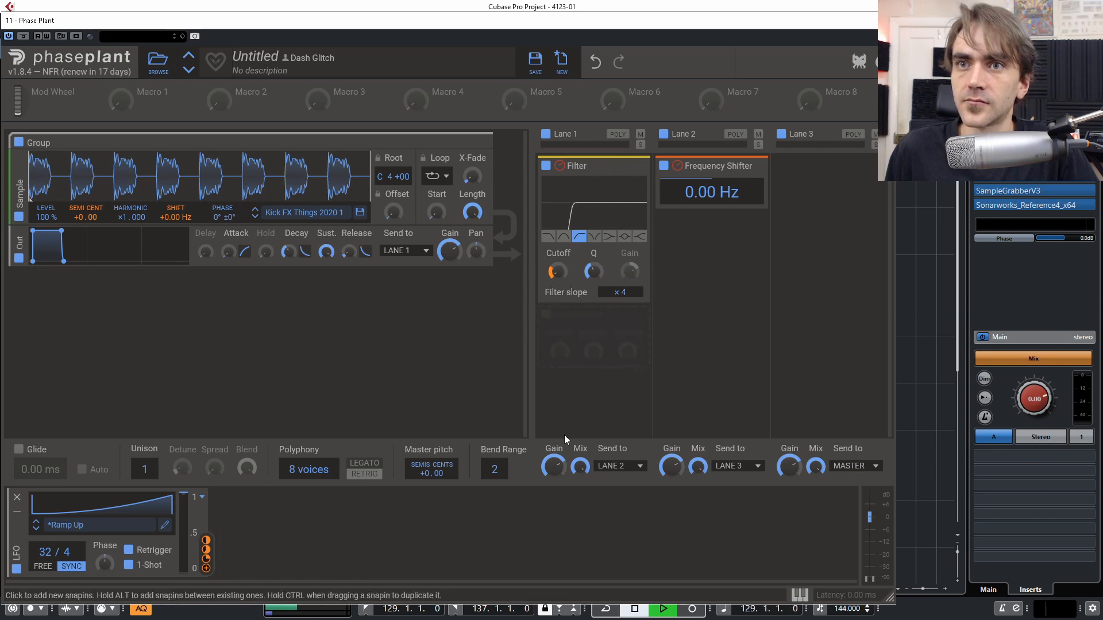
Step: Put a high-pass Filter with ×4 slope on Lane 1 and modulate its Cutoff with the LFO during playback
{"action": "mouse_move", "coordinate": [561, 267]}
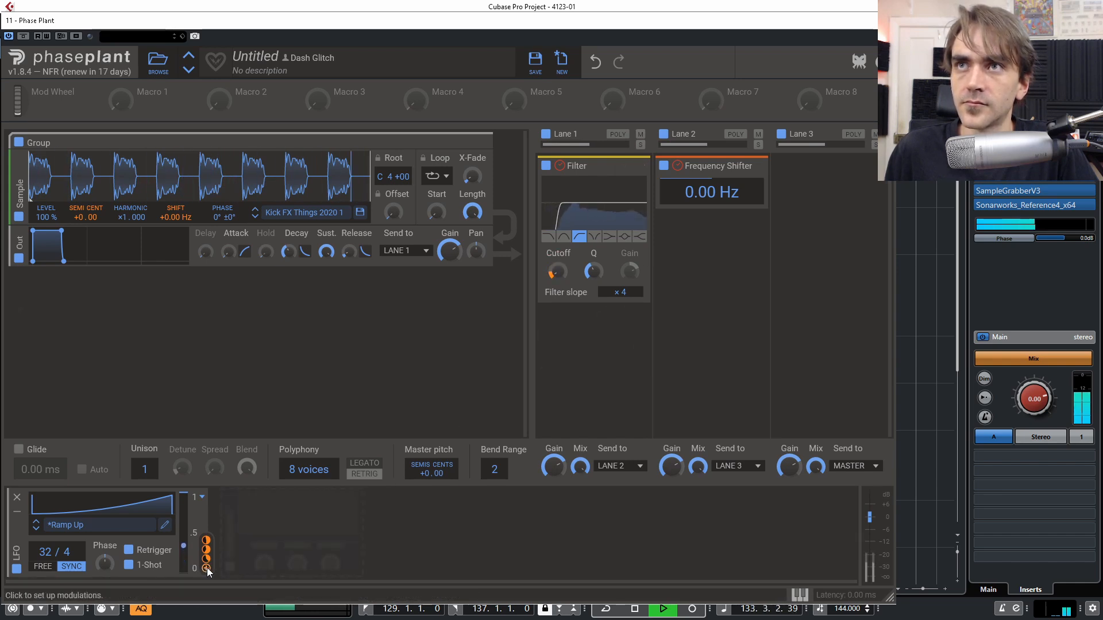
{"action": "left_click_drag", "start_coordinate": [558, 285], "coordinate": [562, 285]}
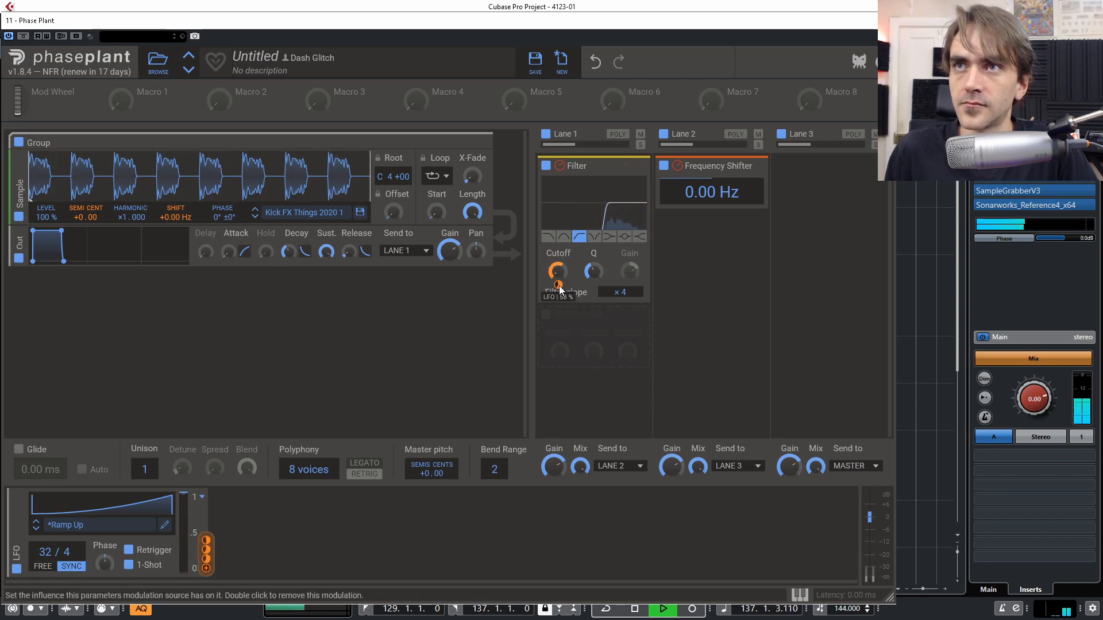
{"action": "key", "text": "space"}
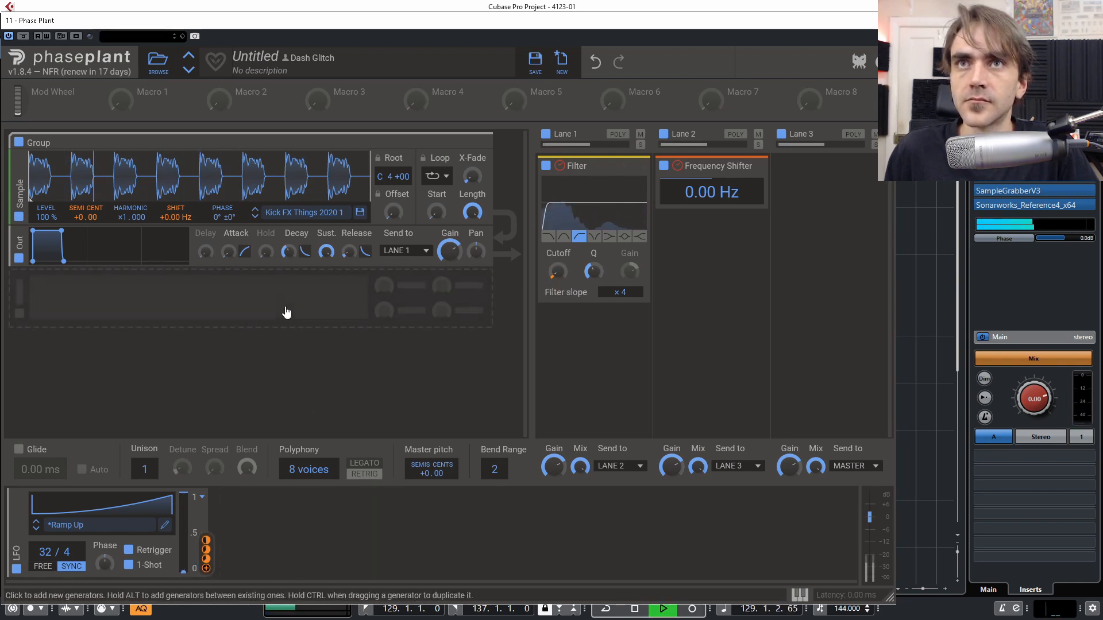
Step: Modulate the Frequency Shifter with the LFO at 31% and add a Reverb with LFO-modulated Mix on Lane 3
{"action": "left_click_drag", "start_coordinate": [207, 570], "coordinate": [711, 208]}
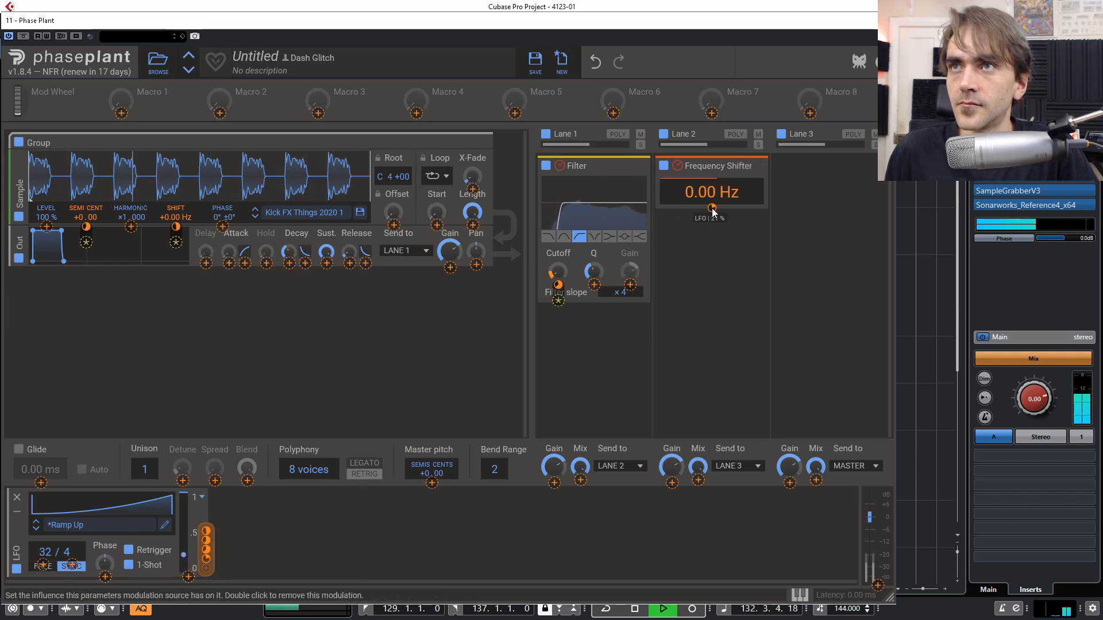
{"action": "left_click_drag", "start_coordinate": [712, 208], "coordinate": [711, 204]}
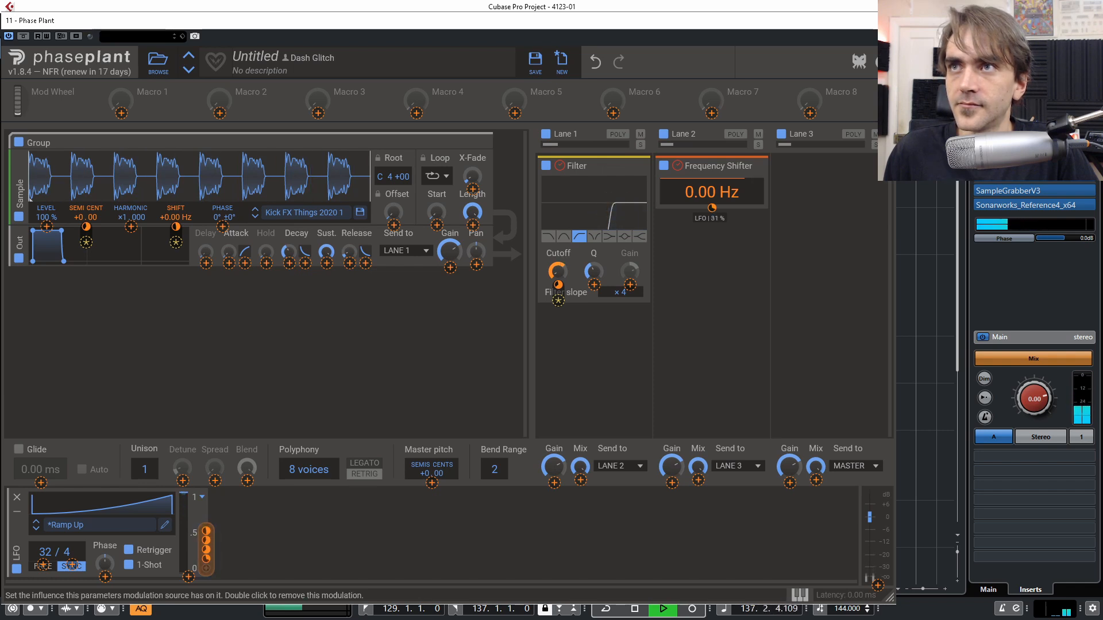
{"action": "key", "text": "space"}
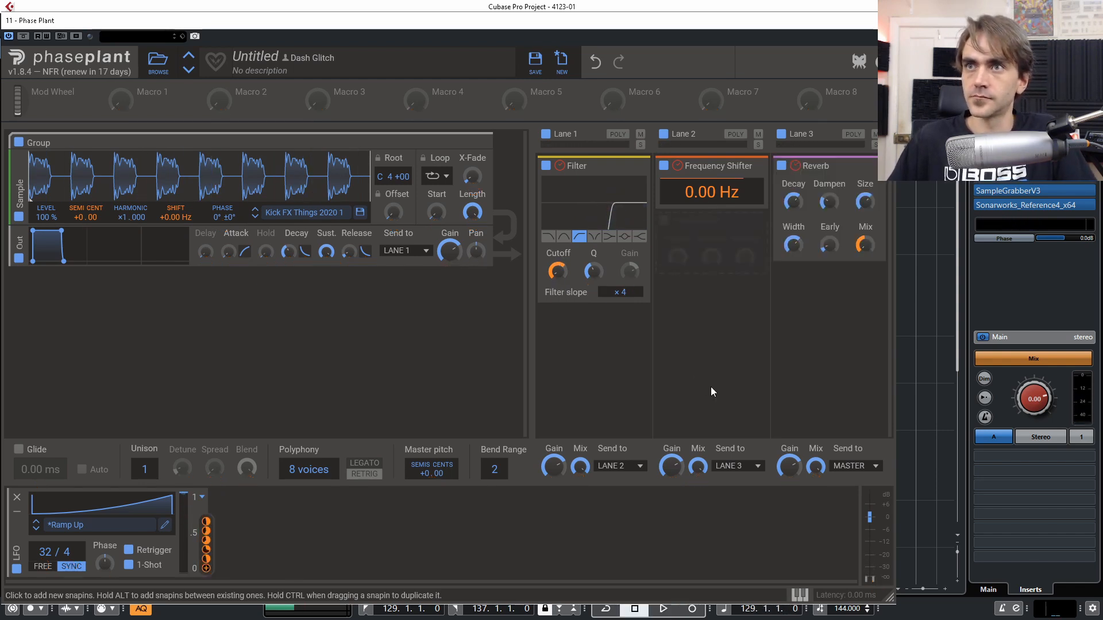
Step: Play the rendered Phase Plant build-up from bar 129 and lower its audio track's volume to -5.68 dB
{"action": "key", "text": "space"}
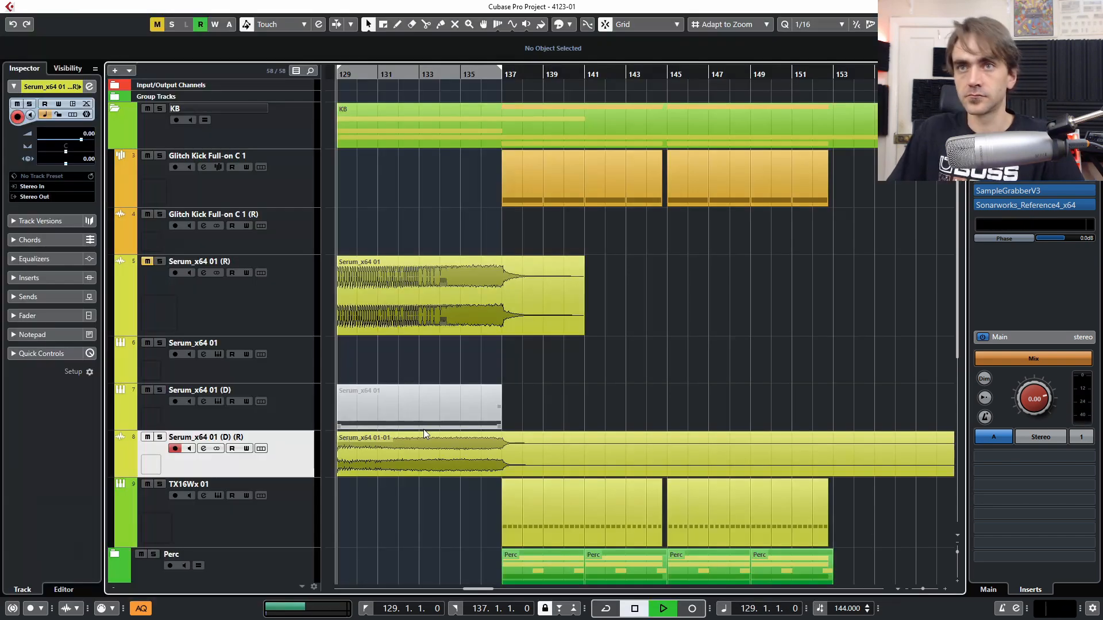
{"action": "key", "text": "space"}
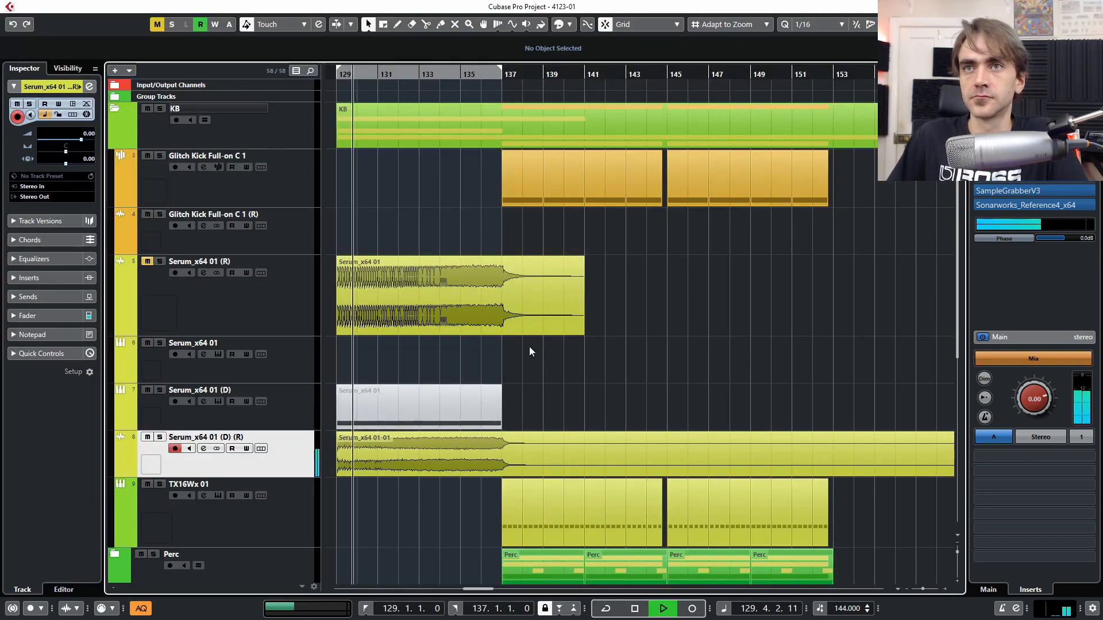
{"action": "scroll", "coordinate": [558, 377], "scroll_direction": "down", "scroll_amount": 6}
{"action": "scroll", "coordinate": [74, 139], "scroll_direction": "down", "scroll_amount": 1}
{"action": "scroll", "coordinate": [74, 138], "scroll_direction": "down", "scroll_amount": 2}
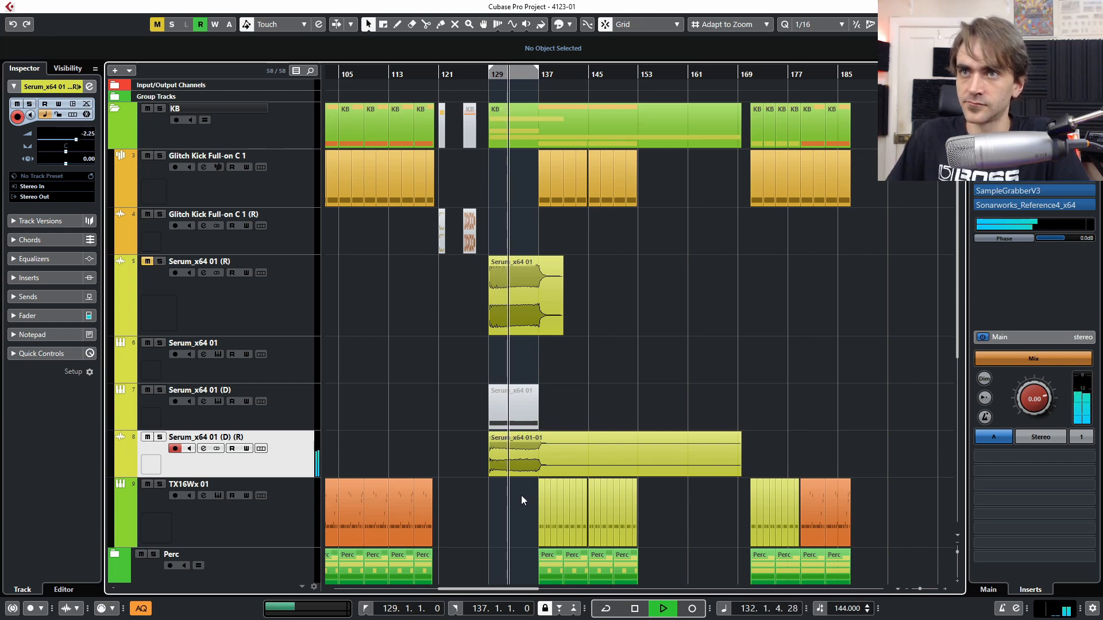
{"action": "scroll", "coordinate": [525, 481], "scroll_direction": "up", "scroll_amount": 3}
{"action": "scroll", "coordinate": [73, 138], "scroll_direction": "down", "scroll_amount": 2}
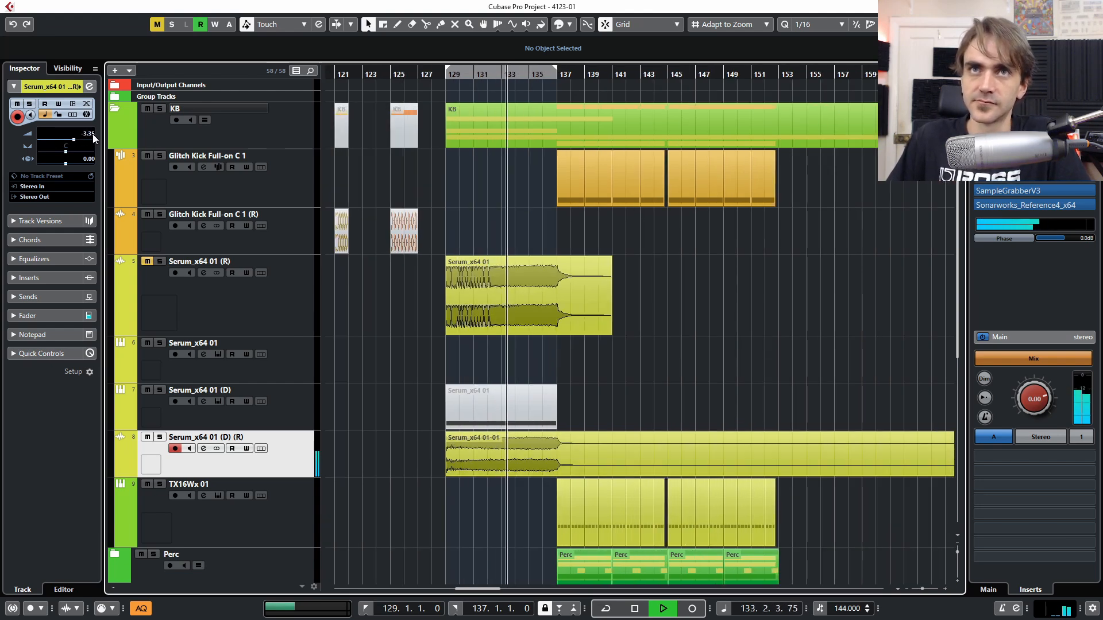
{"action": "scroll", "coordinate": [632, 339], "scroll_direction": "down", "scroll_amount": 5}
{"action": "scroll", "coordinate": [632, 381], "scroll_direction": "up", "scroll_amount": 5}
{"action": "scroll", "coordinate": [701, 486], "scroll_direction": "up", "scroll_amount": 3}
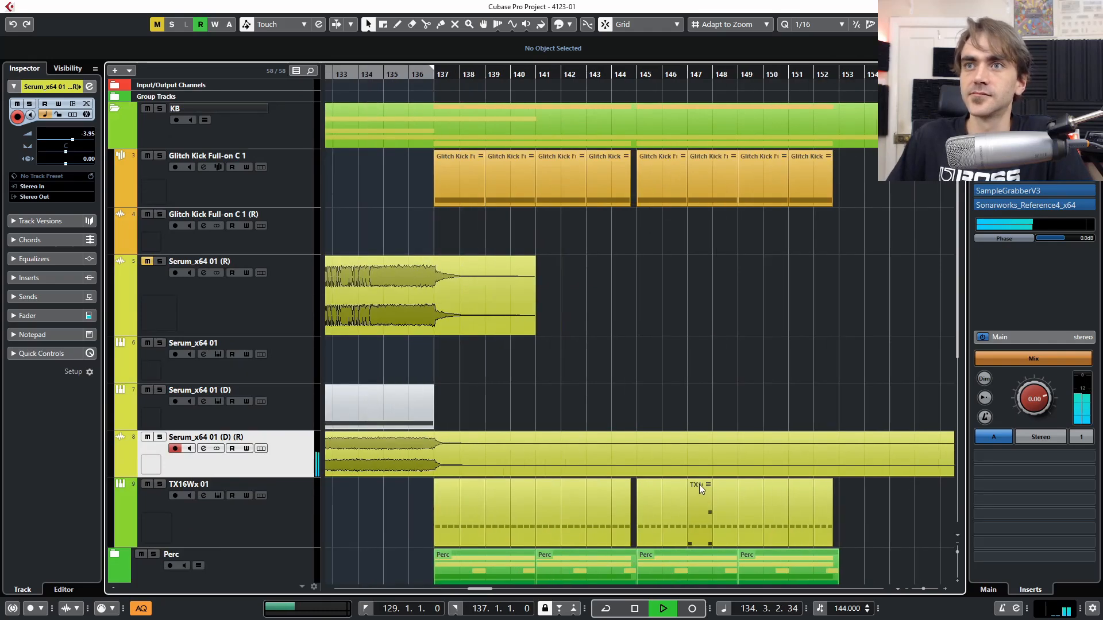
{"action": "scroll", "coordinate": [654, 455], "scroll_direction": "down", "scroll_amount": 4}
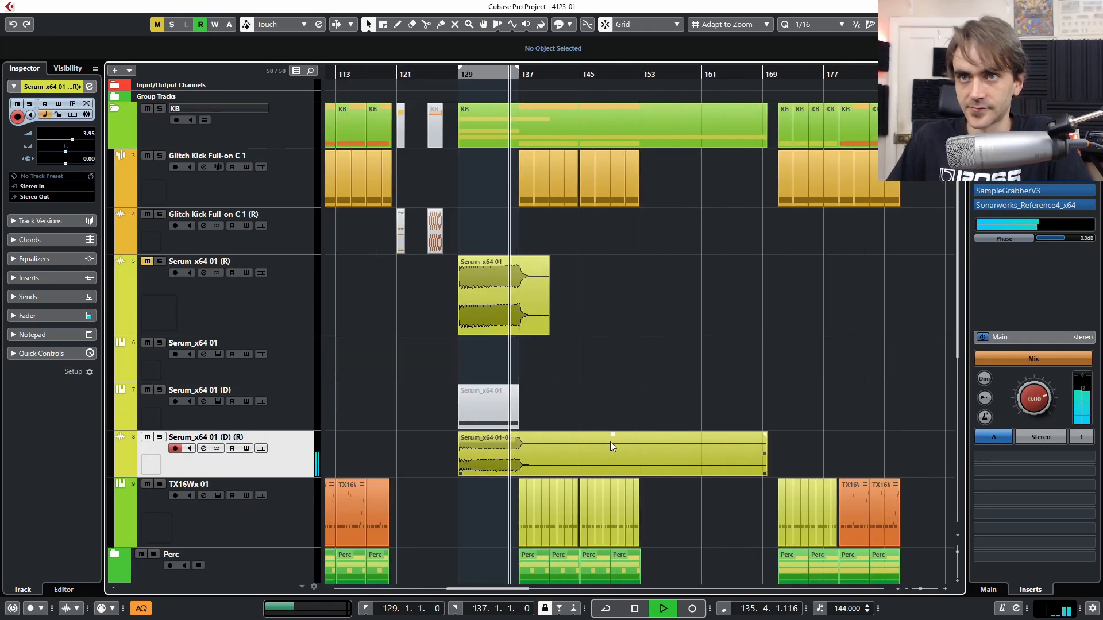
{"action": "scroll", "coordinate": [609, 441], "scroll_direction": "down", "scroll_amount": 5}
{"action": "scroll", "coordinate": [632, 436], "scroll_direction": "up", "scroll_amount": 5}
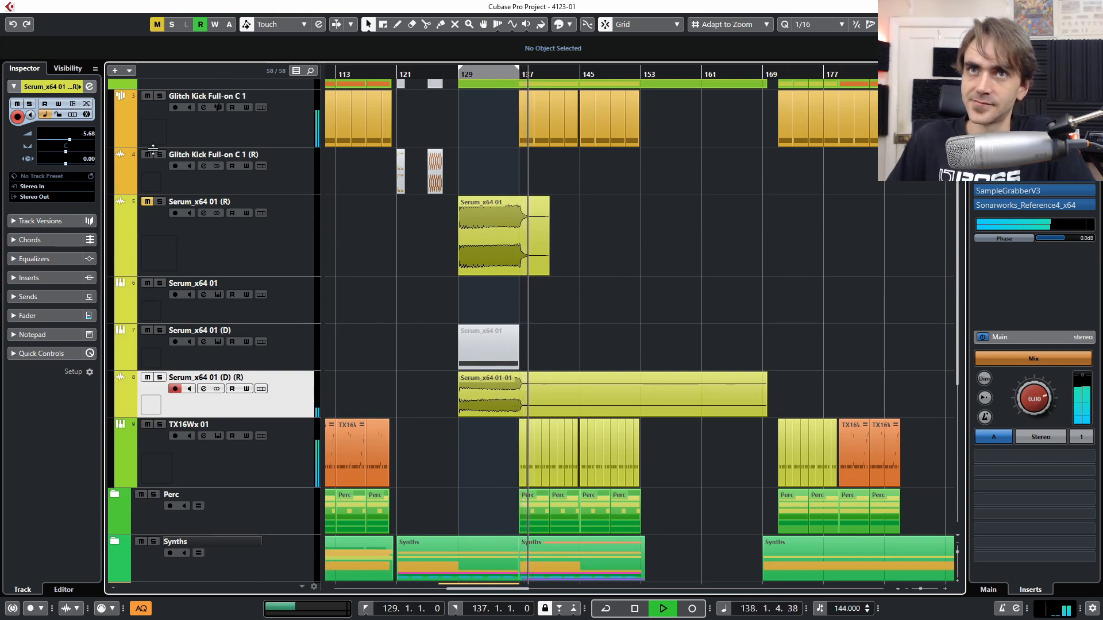
Step: Replay the build-up from bar 129 and trim the rendered clip's tail so it ends at bar 139
{"action": "key", "text": "space"}
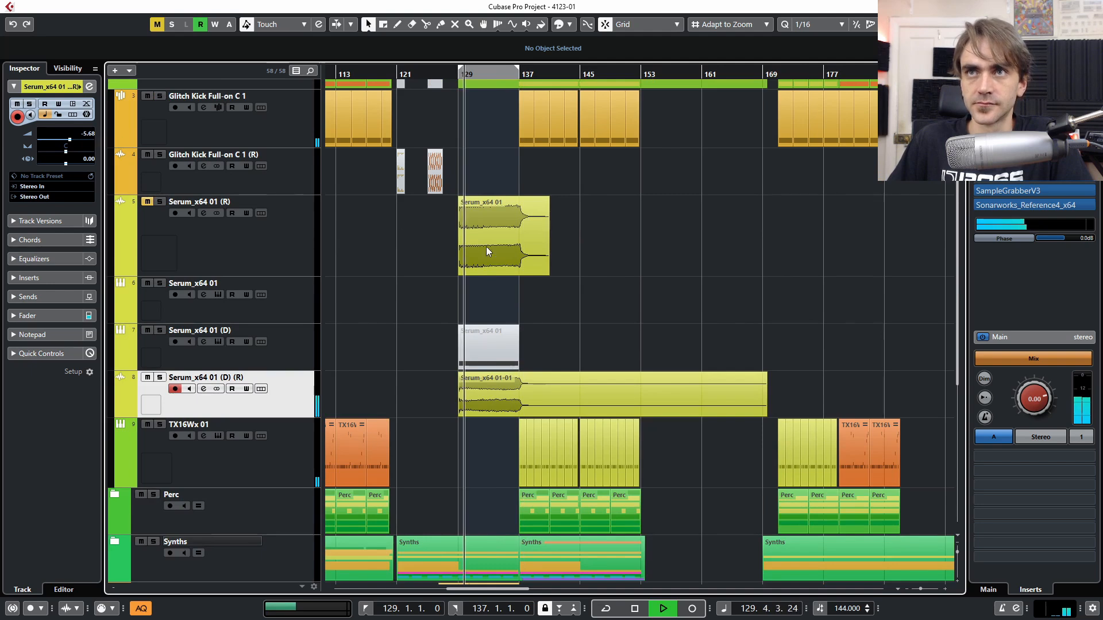
{"action": "scroll", "coordinate": [476, 313], "scroll_direction": "up", "scroll_amount": 2}
{"action": "scroll", "coordinate": [476, 298], "scroll_direction": "up", "scroll_amount": 1}
{"action": "scroll", "coordinate": [474, 288], "scroll_direction": "down", "scroll_amount": 4}
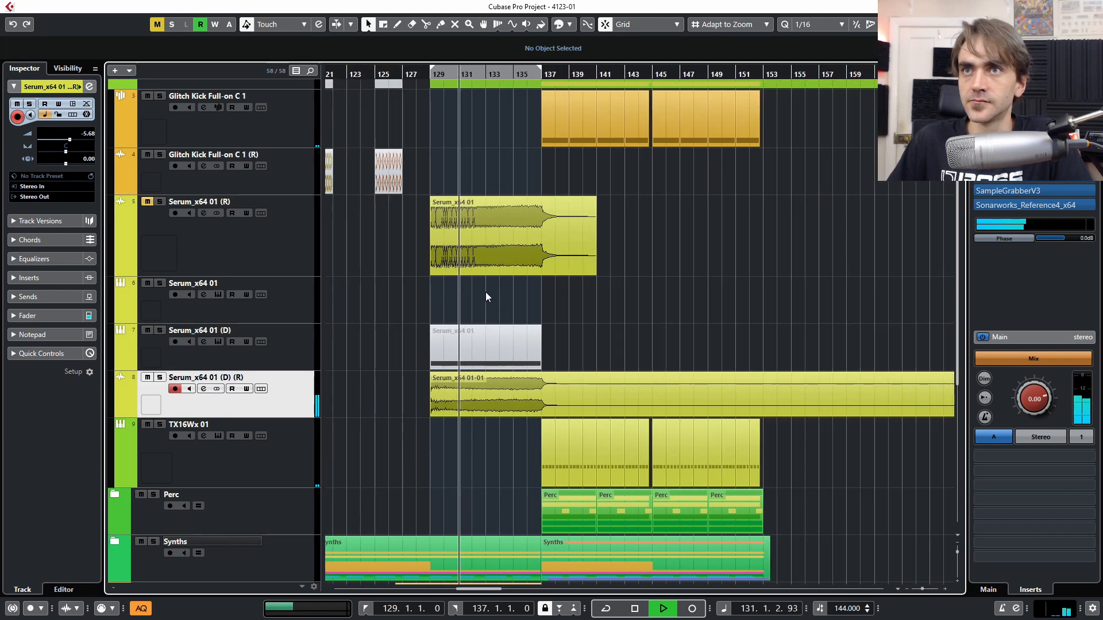
{"action": "scroll", "coordinate": [517, 325], "scroll_direction": "up", "scroll_amount": 3}
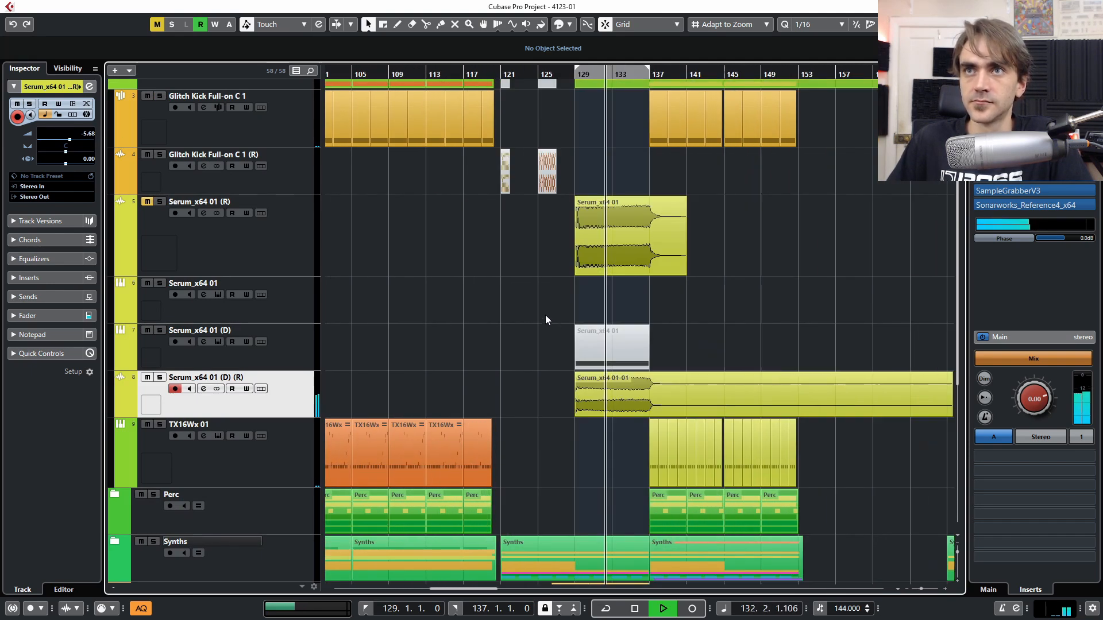
{"action": "scroll", "coordinate": [559, 332], "scroll_direction": "right", "scroll_amount": 3}
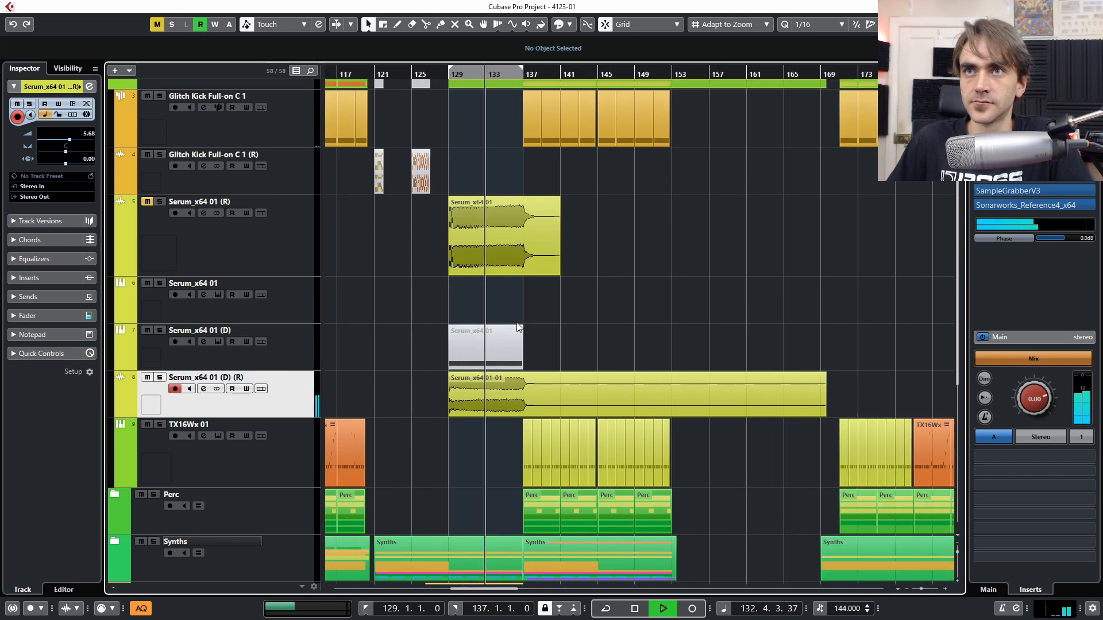
{"action": "left_click", "coordinate": [557, 406]}
{"action": "left_click_drag", "start_coordinate": [823, 405], "coordinate": [538, 406]}
{"action": "scroll", "coordinate": [481, 415], "scroll_direction": "up", "scroll_amount": 3}
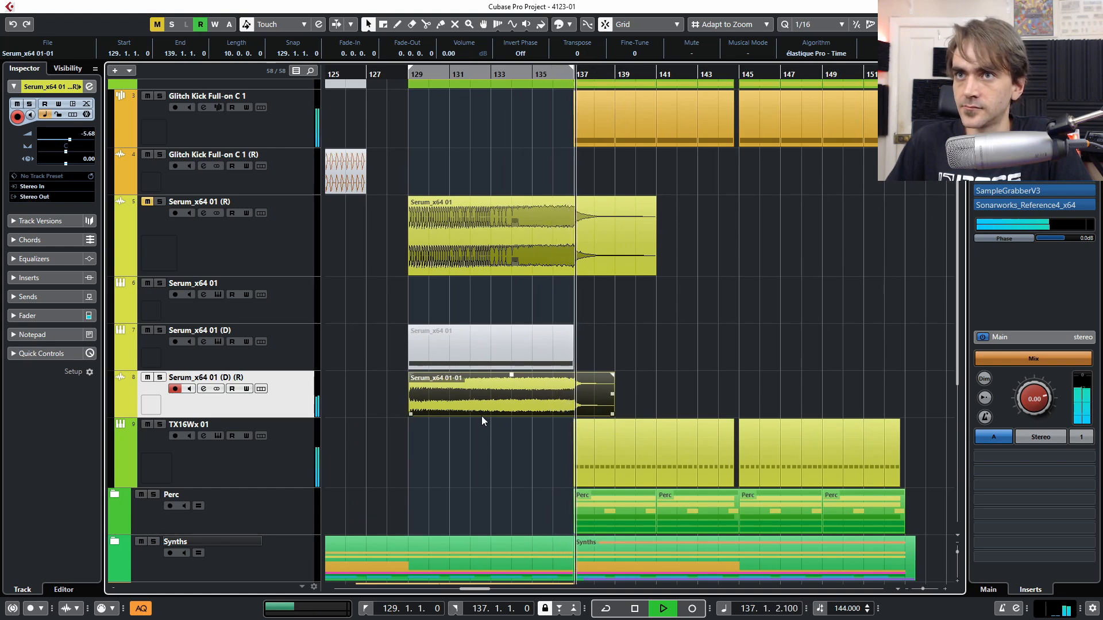
Step: Stop playback and move the rendered clip out of the build-up to bar 162
{"action": "scroll", "coordinate": [494, 407], "scroll_direction": "left", "scroll_amount": 2}
{"action": "scroll", "coordinate": [511, 412], "scroll_direction": "down", "scroll_amount": 3}
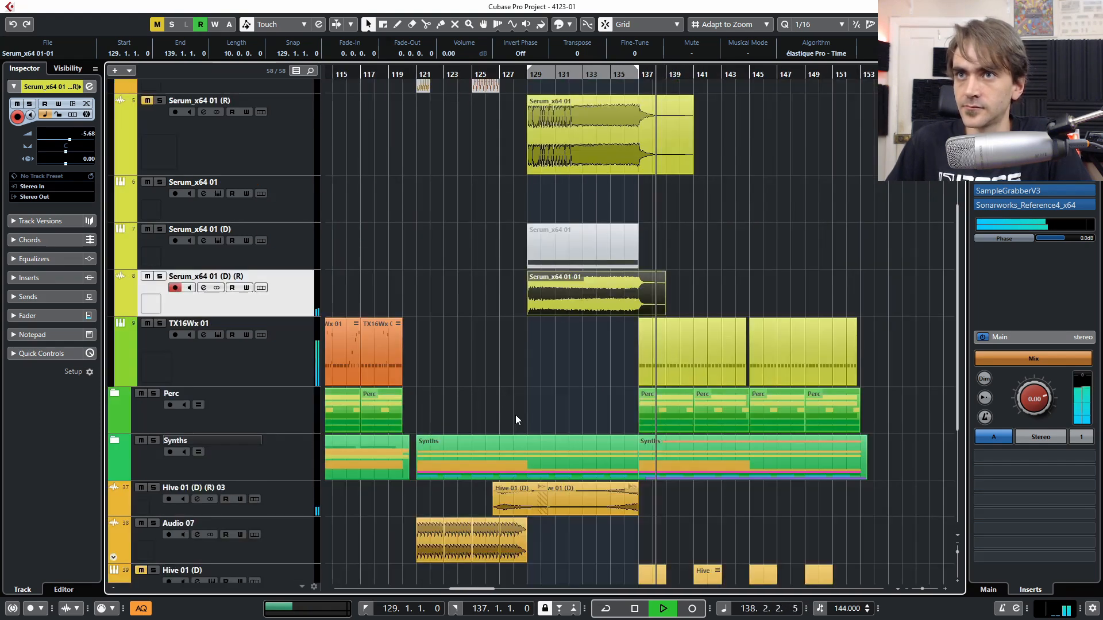
{"action": "scroll", "coordinate": [518, 421], "scroll_direction": "right", "scroll_amount": 1}
{"action": "scroll", "coordinate": [520, 424], "scroll_direction": "up", "scroll_amount": 2}
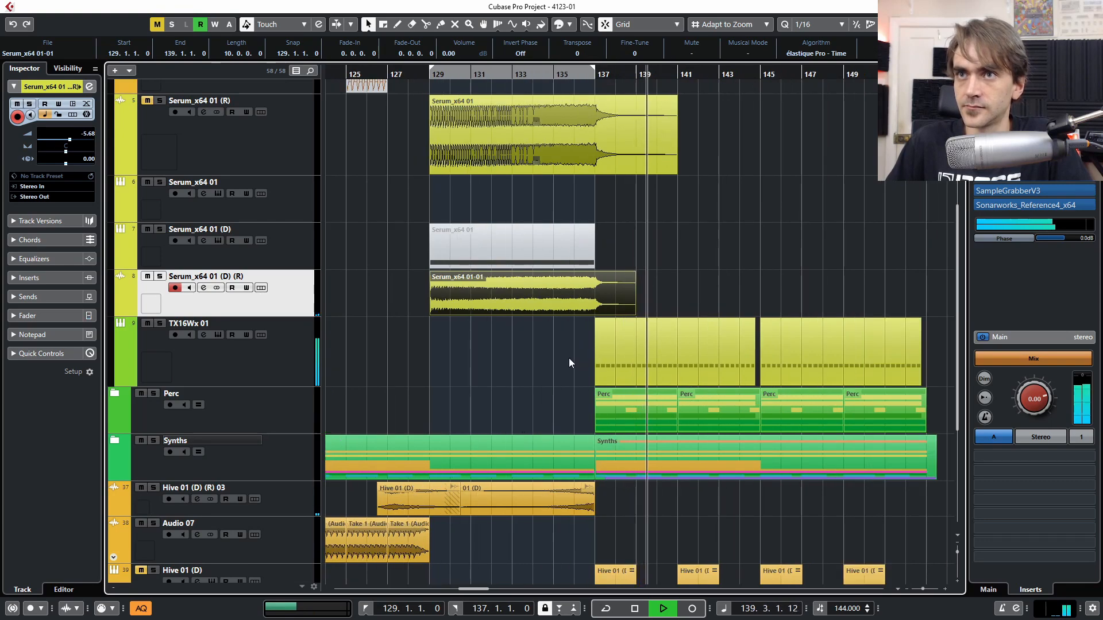
{"action": "left_click", "coordinate": [571, 379]}
{"action": "key", "text": "space"}
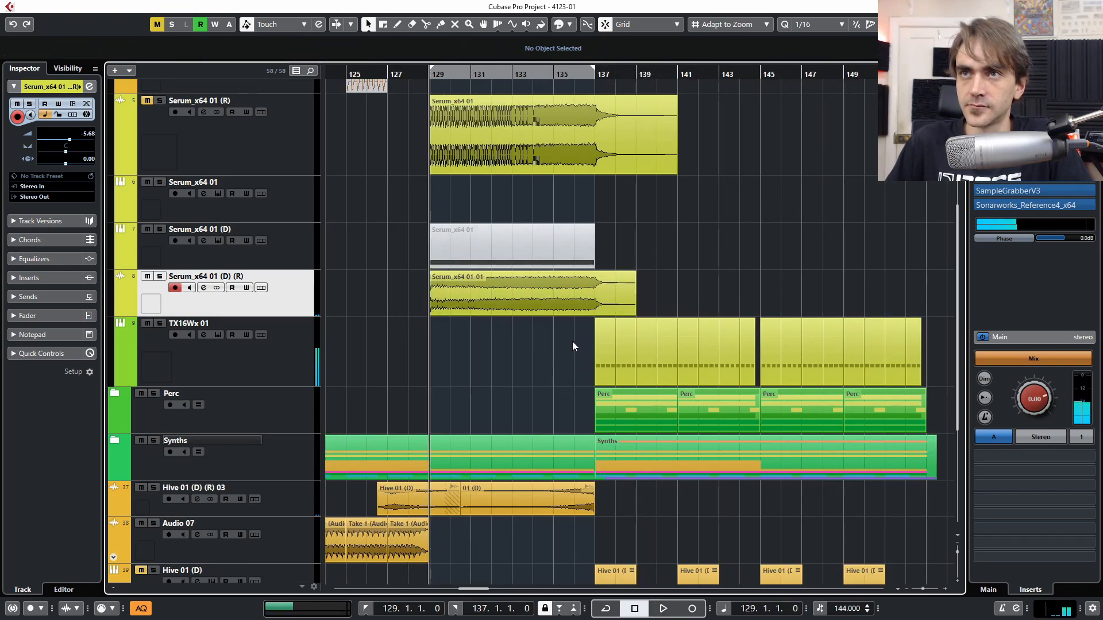
{"action": "scroll", "coordinate": [573, 349], "scroll_direction": "up", "scroll_amount": 2}
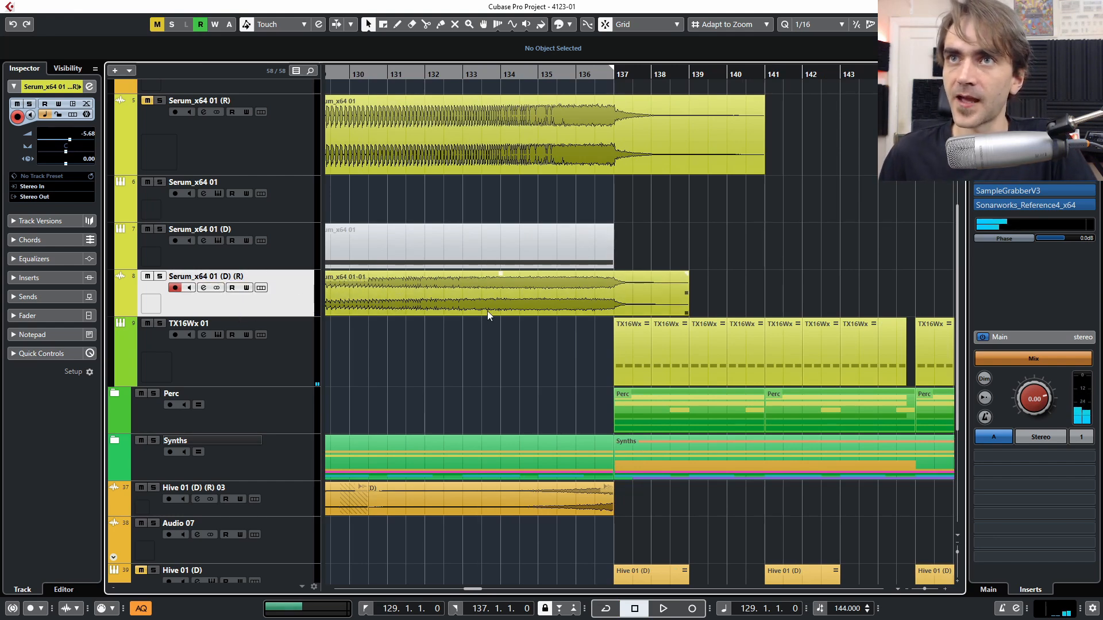
{"action": "scroll", "coordinate": [497, 304], "scroll_direction": "down", "scroll_amount": 4}
{"action": "left_click_drag", "start_coordinate": [470, 293], "coordinate": [927, 287]}
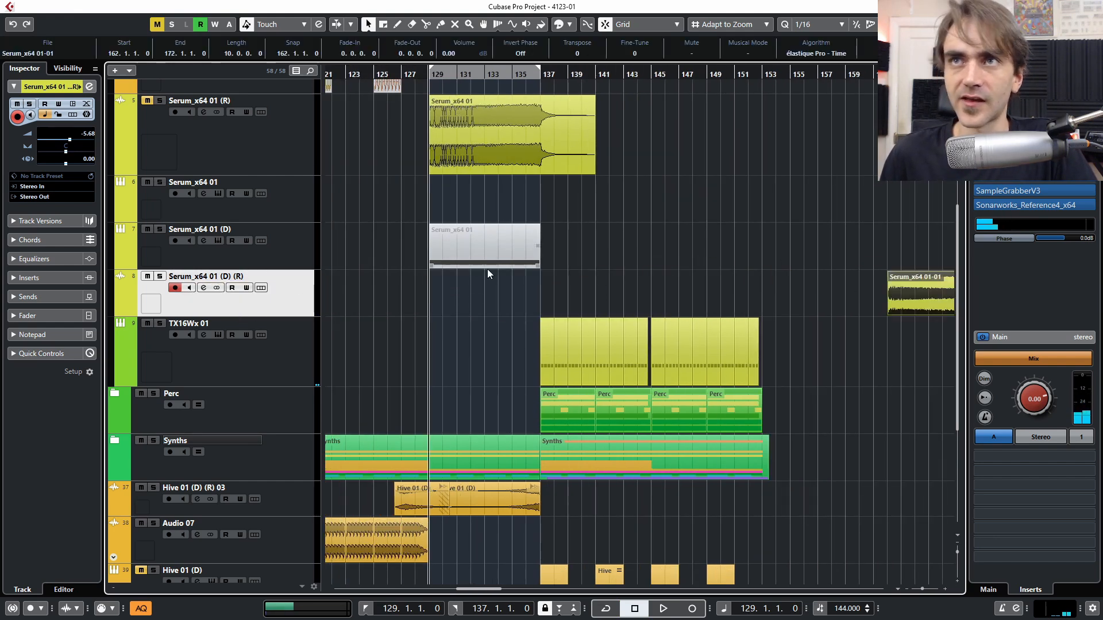
Step: Unmute the MIDI part at bar 129 on the Serum_x64 01 (D) track
{"action": "left_click", "coordinate": [436, 251]}
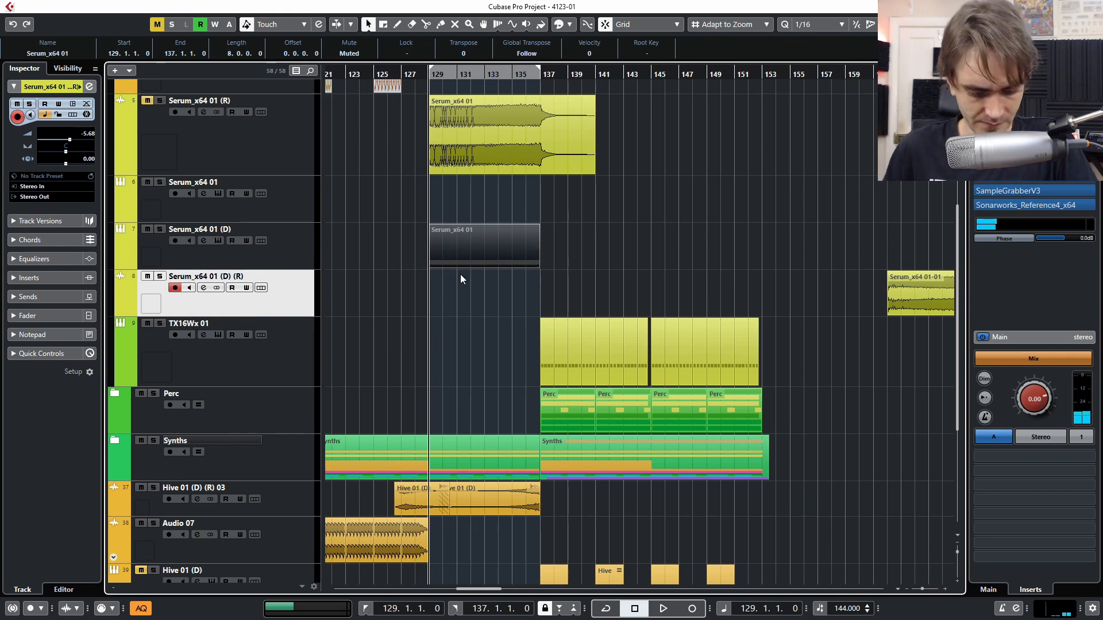
{"action": "key", "text": "7"}
{"action": "left_click", "coordinate": [460, 274]}
{"action": "left_click", "coordinate": [446, 235]}
{"action": "left_click", "coordinate": [367, 23]}
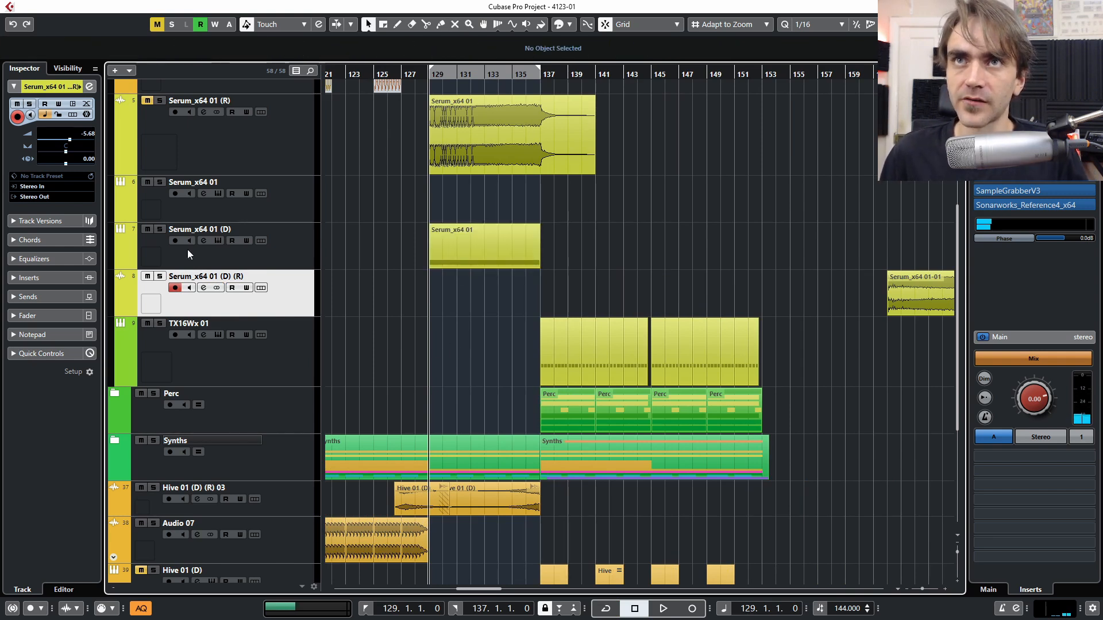
Step: Reshape Phase Plant's LFO curve to peak at 100% on grid line 7 and fall towards the end, closing the LFO Editor
{"action": "left_click", "coordinate": [247, 255]}
{"action": "left_click", "coordinate": [90, 206]}
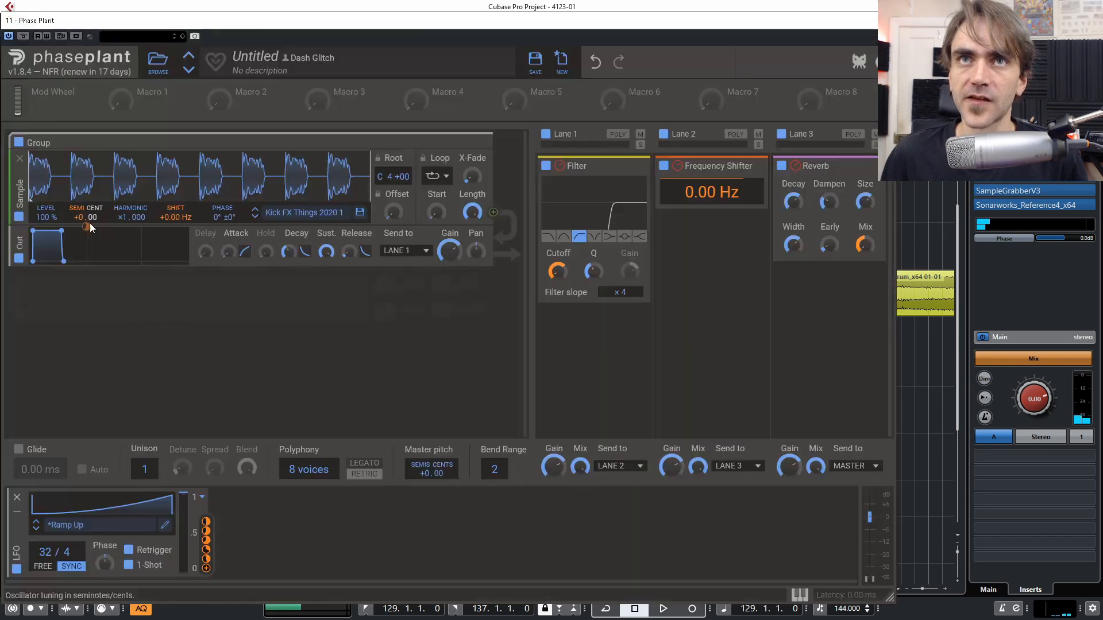
{"action": "left_click", "coordinate": [165, 525]}
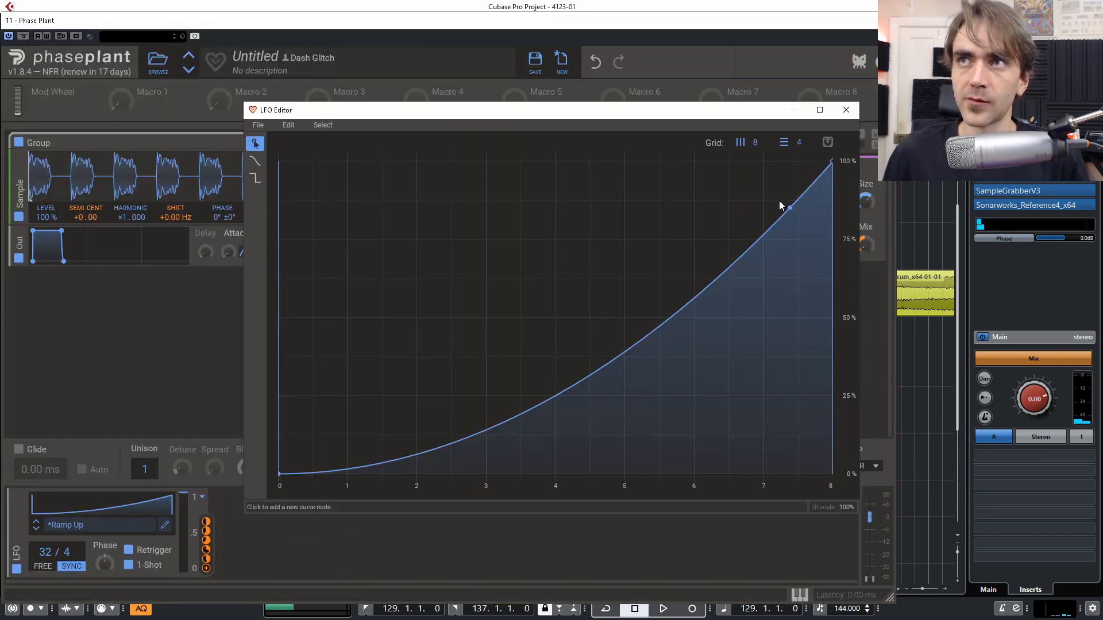
{"action": "left_click_drag", "start_coordinate": [832, 160], "coordinate": [766, 145]}
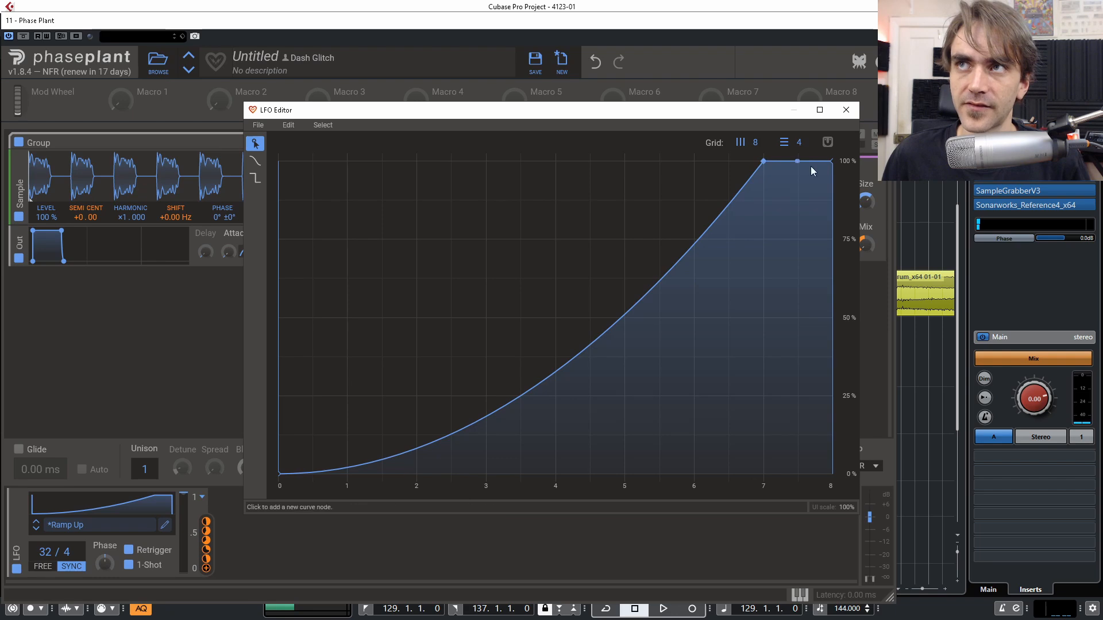
{"action": "left_click_drag", "start_coordinate": [828, 160], "coordinate": [774, 161]}
{"action": "left_click", "coordinate": [846, 110]}
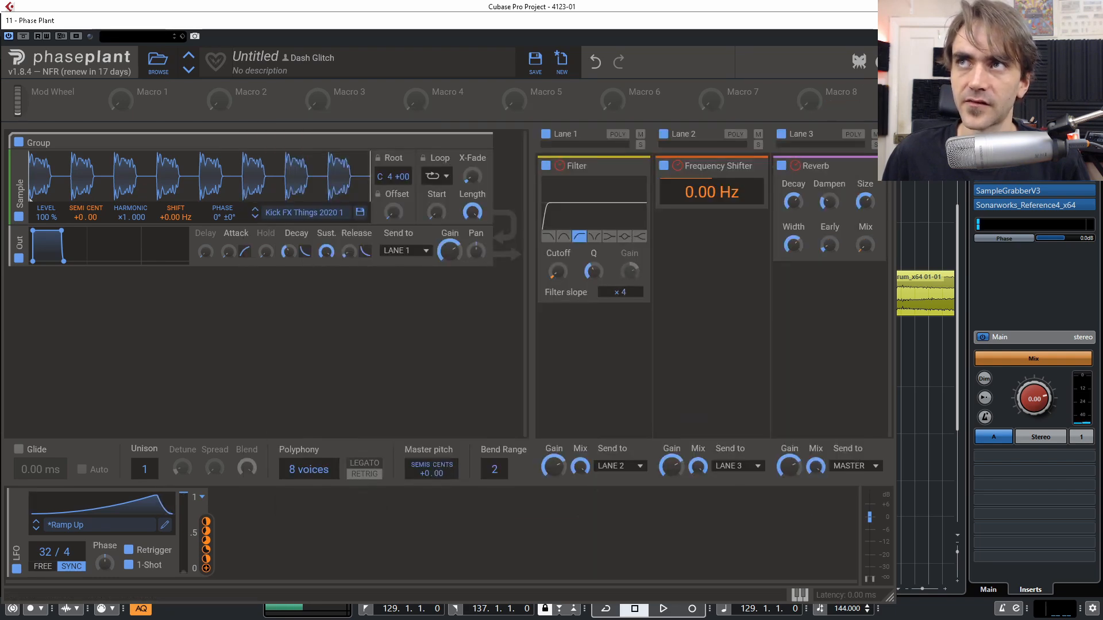
Step: Close the Phase Plant window and audition the reshaped build-up from bar 129 in the project
{"action": "left_click", "coordinate": [888, 20]}
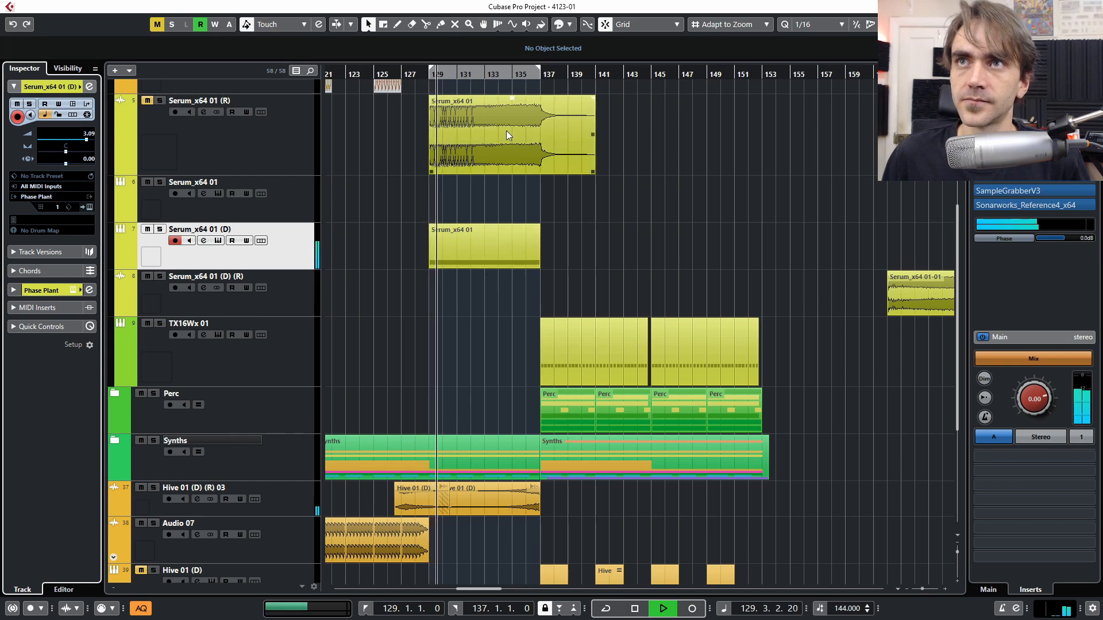
{"action": "scroll", "coordinate": [523, 205], "scroll_direction": "up", "scroll_amount": 5}
{"action": "scroll", "coordinate": [536, 241], "scroll_direction": "down", "scroll_amount": 4}
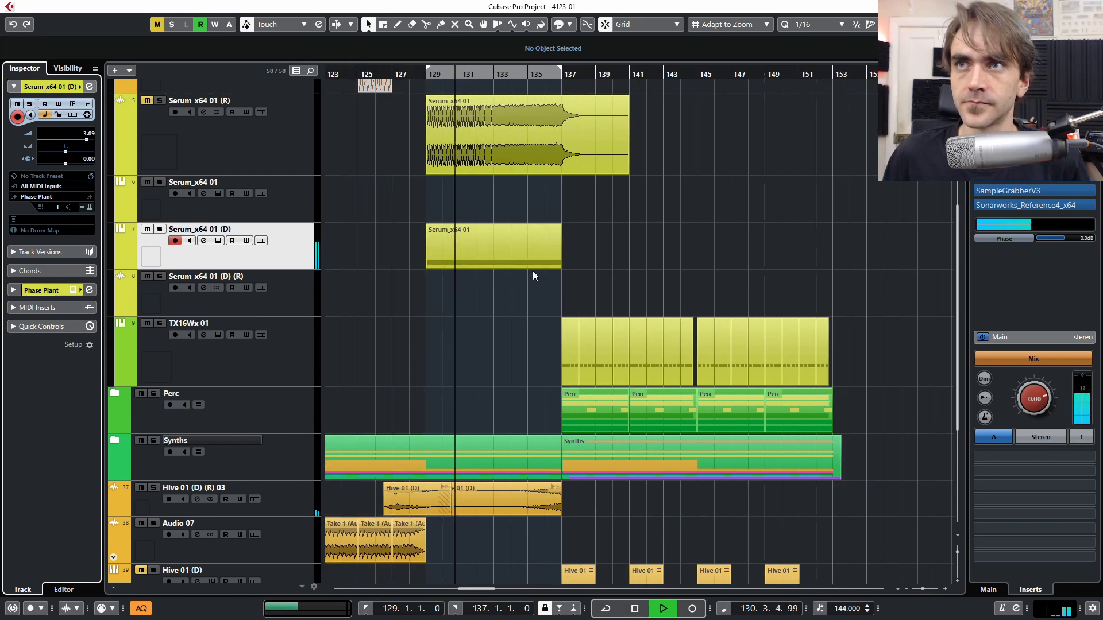
Step: Render the MIDI part at bar 129 on the Serum_x64 01 (D) track in place with the current settings
{"action": "scroll", "coordinate": [502, 268], "scroll_direction": "up", "scroll_amount": 3}
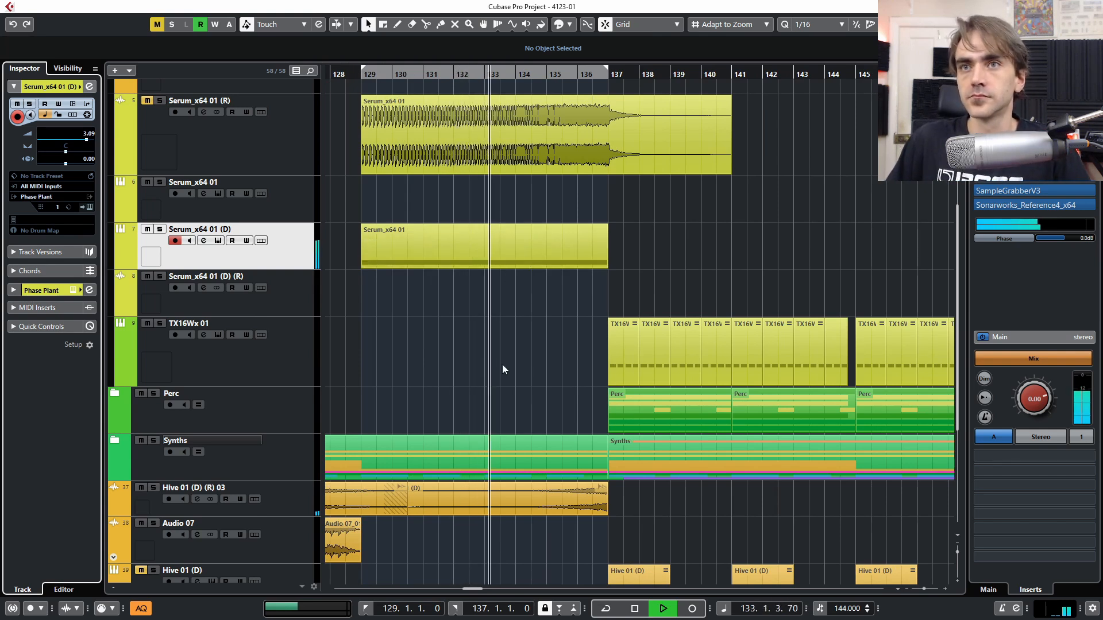
{"action": "left_click", "coordinate": [562, 253]}
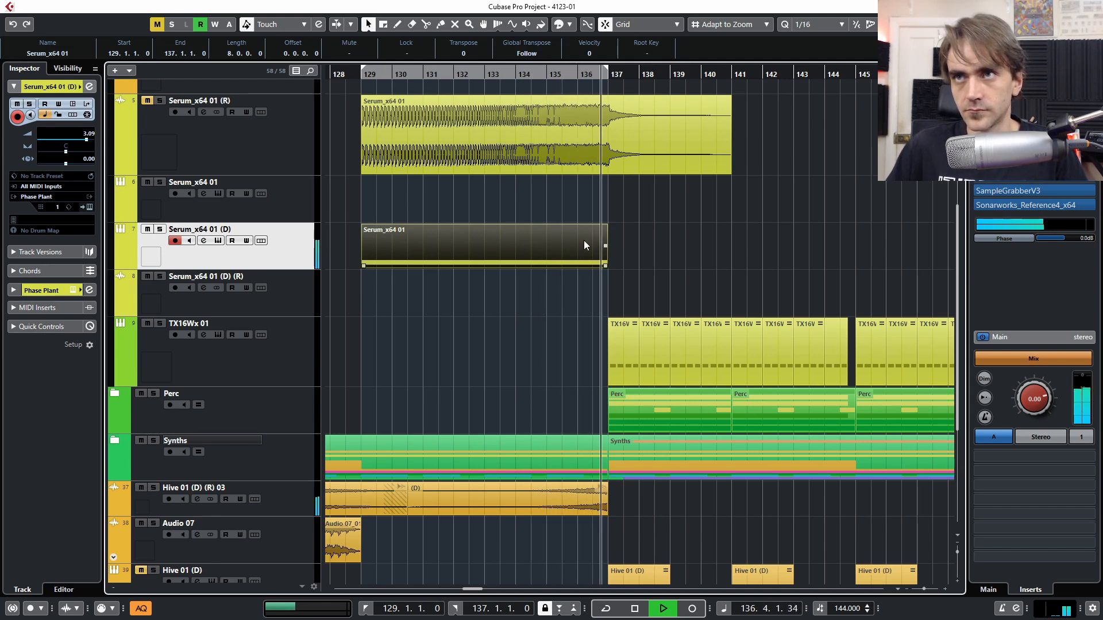
{"action": "right_click", "coordinate": [495, 253]}
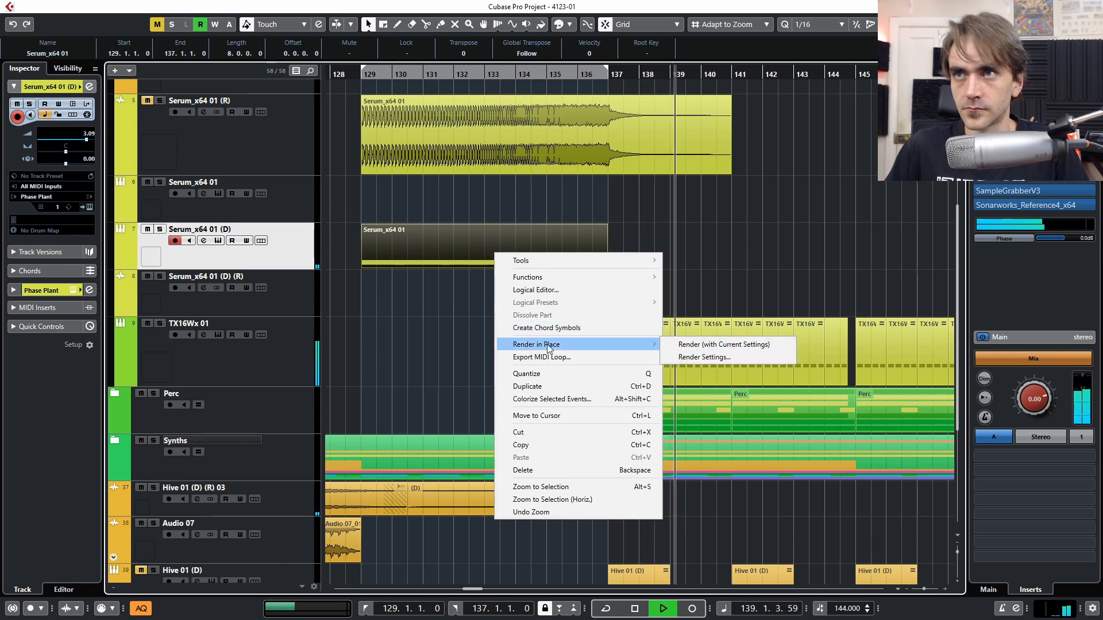
{"action": "mouse_move", "coordinate": [527, 344]}
{"action": "left_click", "coordinate": [707, 348]}
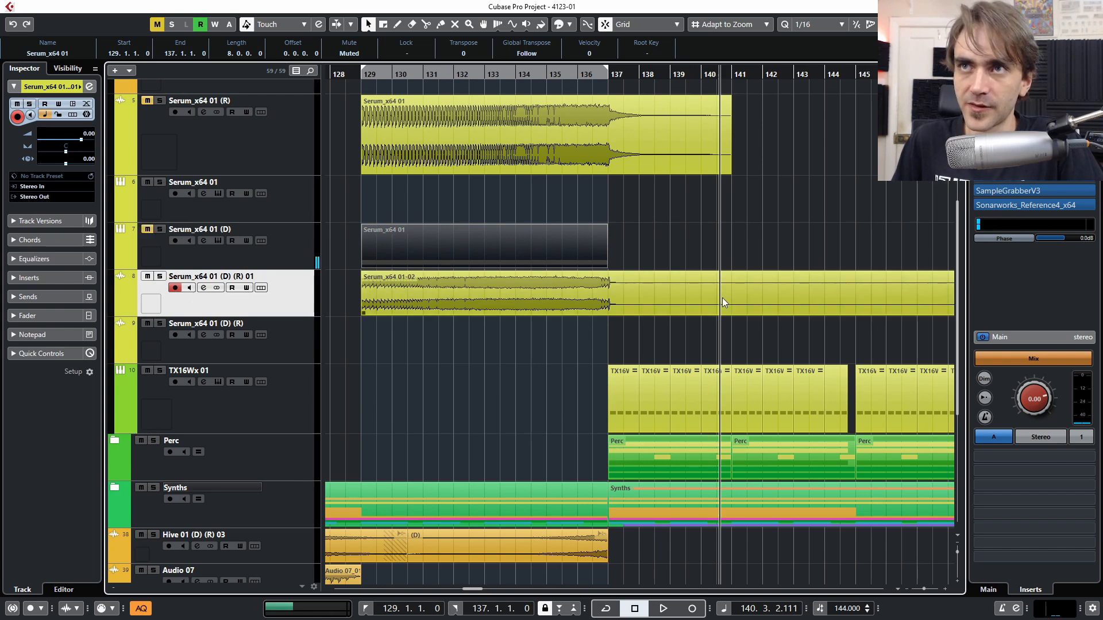
Step: Shorten the Hive 01 (D) (R) 03 clip so it ends just before bar 137
{"action": "left_click", "coordinate": [676, 302]}
{"action": "left_click", "coordinate": [613, 323]}
{"action": "scroll", "coordinate": [608, 502], "scroll_direction": "up", "scroll_amount": 2}
{"action": "left_click_drag", "start_coordinate": [581, 555], "coordinate": [573, 554]}
Step: Expand the Synths folder and trim the Drippy track's clip before bar 137 to end at 136.4.1.0
{"action": "left_click", "coordinate": [594, 523]}
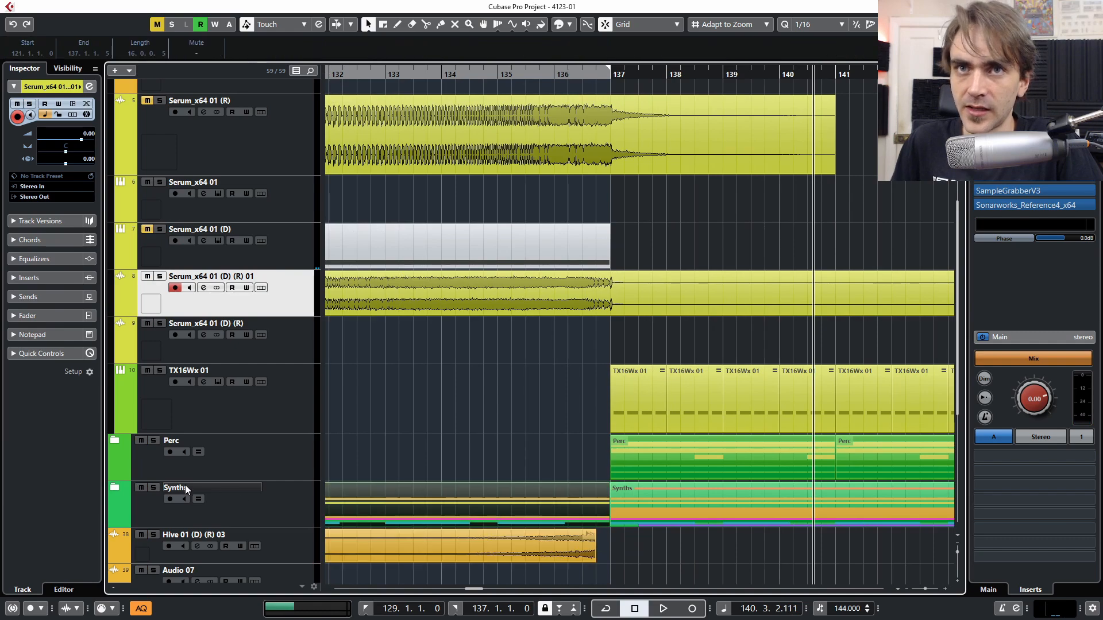
{"action": "left_click", "coordinate": [117, 491]}
{"action": "scroll", "coordinate": [654, 337], "scroll_direction": "down", "scroll_amount": 6}
{"action": "scroll", "coordinate": [637, 350], "scroll_direction": "up", "scroll_amount": 2}
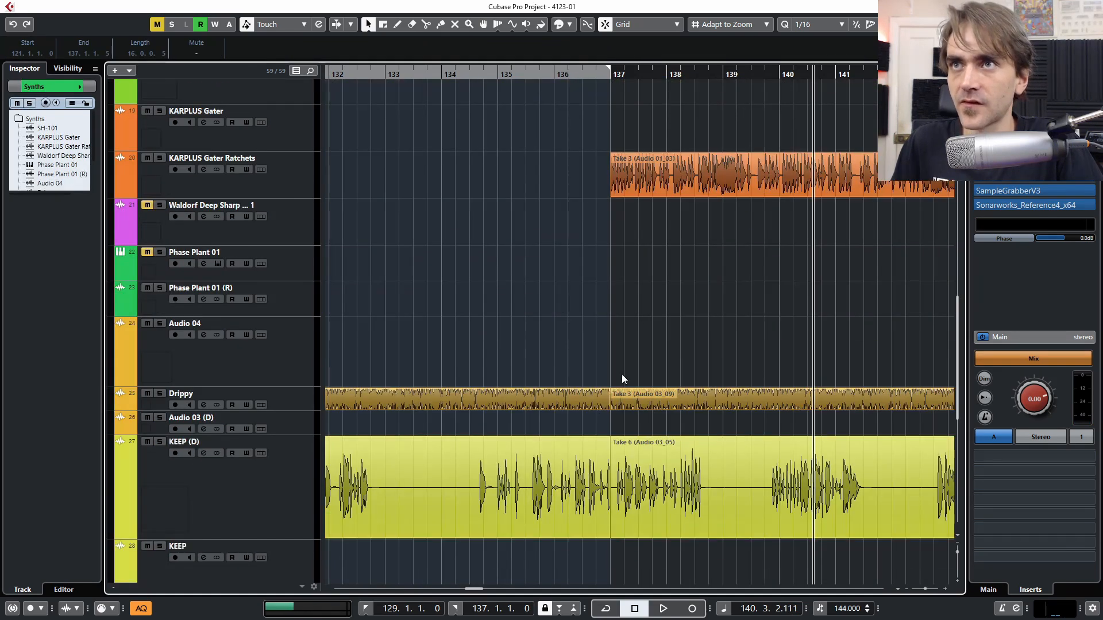
{"action": "scroll", "coordinate": [599, 397], "scroll_direction": "up", "scroll_amount": 3}
{"action": "left_click_drag", "start_coordinate": [624, 408], "coordinate": [596, 399]}
{"action": "scroll", "coordinate": [609, 376], "scroll_direction": "up", "scroll_amount": 5}
{"action": "scroll", "coordinate": [611, 371], "scroll_direction": "down", "scroll_amount": 4}
{"action": "scroll", "coordinate": [605, 370], "scroll_direction": "down", "scroll_amount": 3}
{"action": "scroll", "coordinate": [598, 381], "scroll_direction": "up", "scroll_amount": 5}
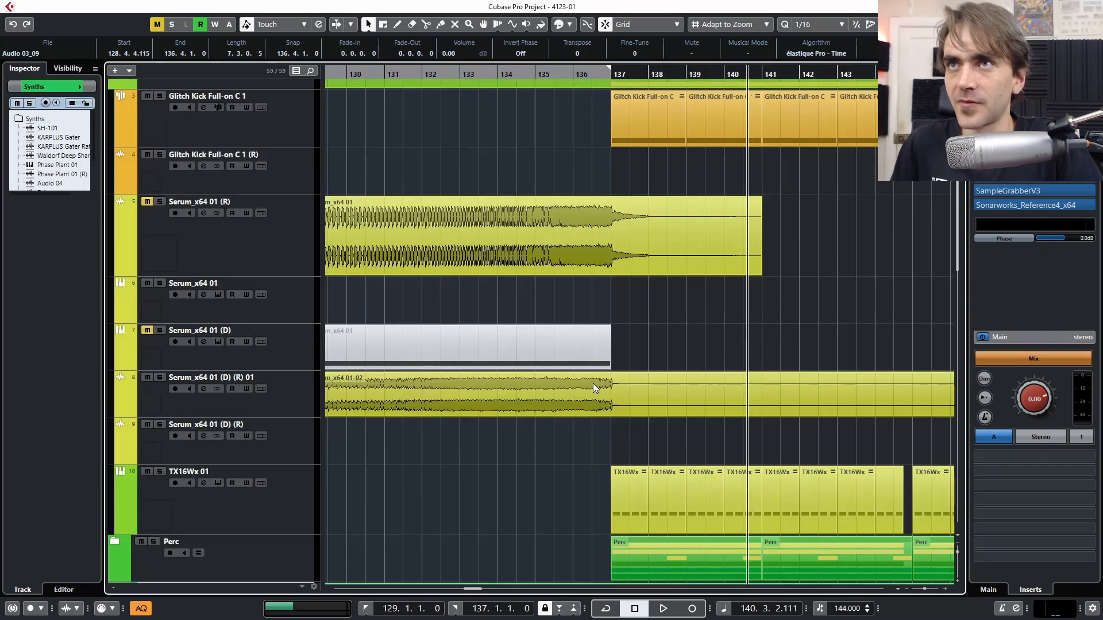
Step: Play from about bar 133 and trim the rendered Serum_x64 01-02 clip to end at 136.4.4.91 with a 0.0.0.58 fade-out
{"action": "left_click", "coordinate": [476, 72]}
{"action": "key", "text": "space"}
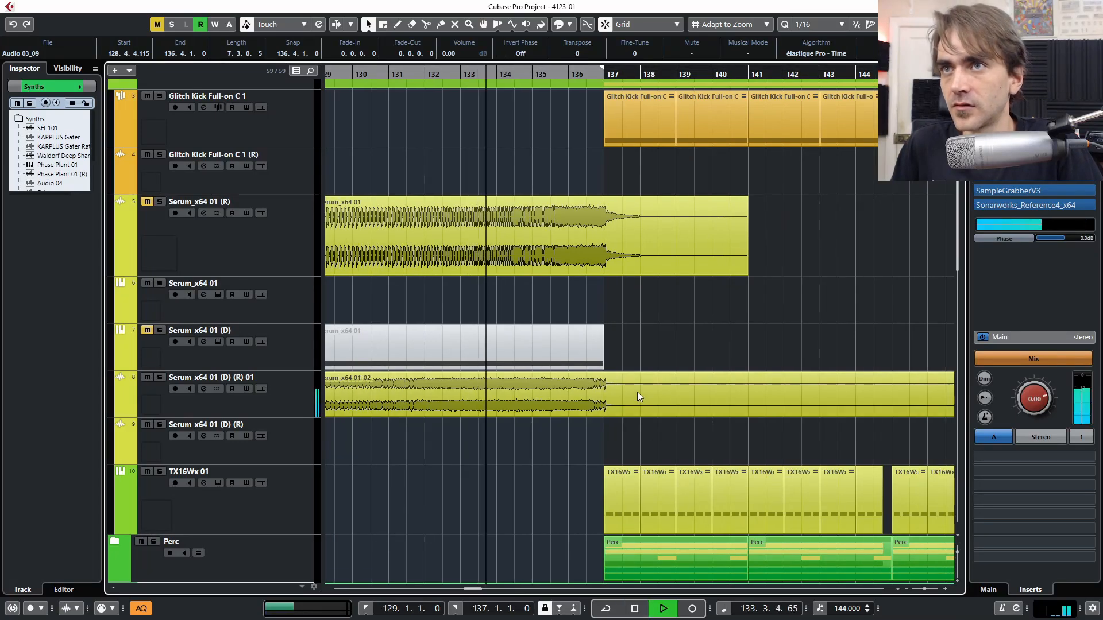
{"action": "scroll", "coordinate": [639, 396], "scroll_direction": "down", "scroll_amount": 3}
{"action": "scroll", "coordinate": [712, 410], "scroll_direction": "right", "scroll_amount": 4}
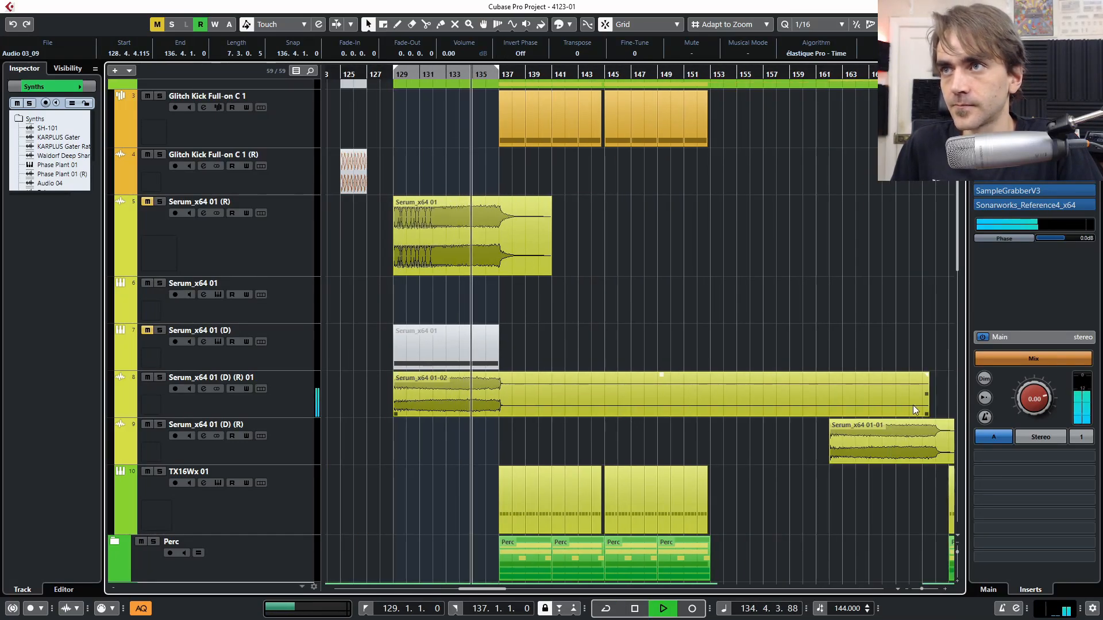
{"action": "left_click_drag", "start_coordinate": [920, 411], "coordinate": [487, 414]}
{"action": "scroll", "coordinate": [489, 414], "scroll_direction": "up", "scroll_amount": 4}
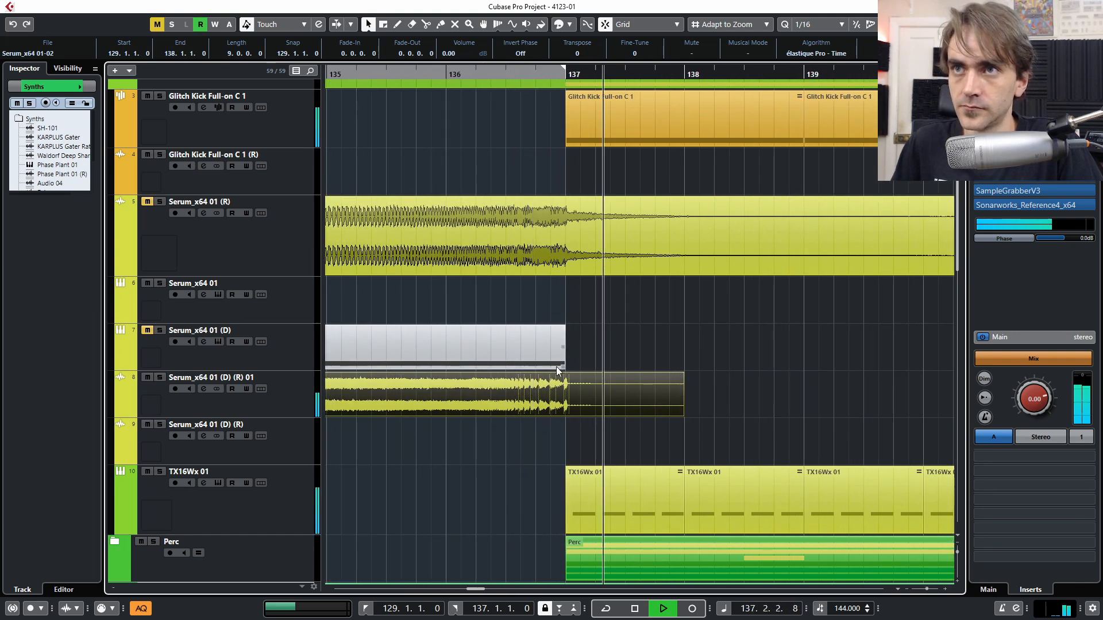
{"action": "left_click_drag", "start_coordinate": [683, 413], "coordinate": [540, 415]}
{"action": "scroll", "coordinate": [569, 422], "scroll_direction": "up", "scroll_amount": 3}
{"action": "left_click_drag", "start_coordinate": [537, 375], "coordinate": [517, 375]}
{"action": "scroll", "coordinate": [598, 405], "scroll_direction": "down", "scroll_amount": 4}
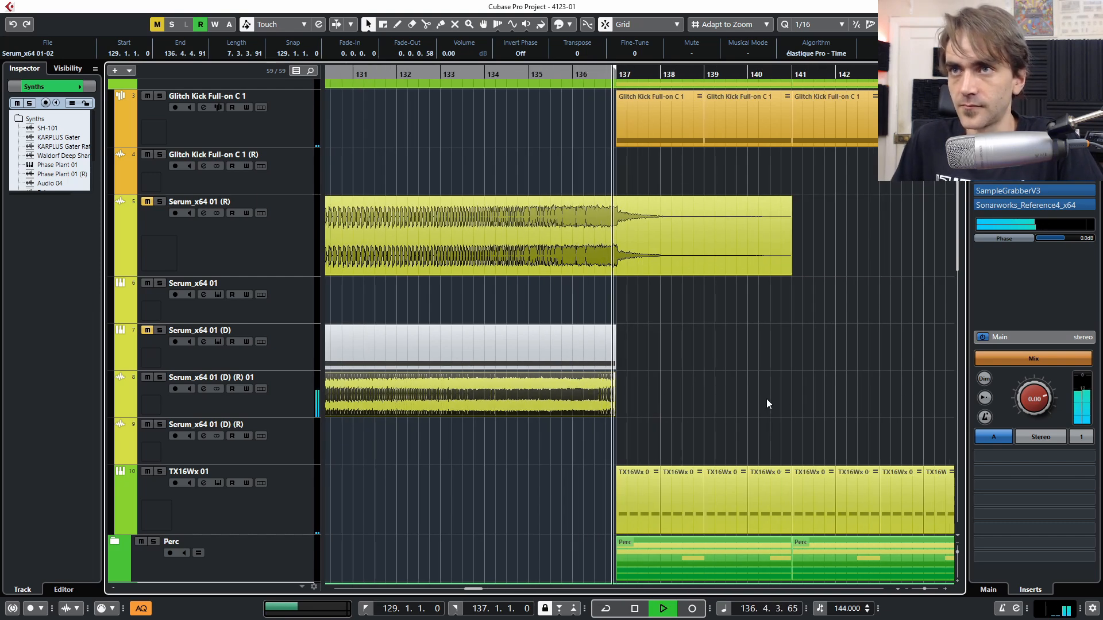
Step: Examine the synth, Grids and Serum tracks around the drop at bar 137 while the project plays
{"action": "scroll", "coordinate": [697, 392], "scroll_direction": "down", "scroll_amount": 3}
{"action": "scroll", "coordinate": [660, 418], "scroll_direction": "left", "scroll_amount": 1}
{"action": "scroll", "coordinate": [610, 476], "scroll_direction": "right", "scroll_amount": 2}
{"action": "scroll", "coordinate": [577, 469], "scroll_direction": "down", "scroll_amount": 4}
{"action": "scroll", "coordinate": [580, 380], "scroll_direction": "up", "scroll_amount": 1}
{"action": "scroll", "coordinate": [594, 364], "scroll_direction": "down", "scroll_amount": 4}
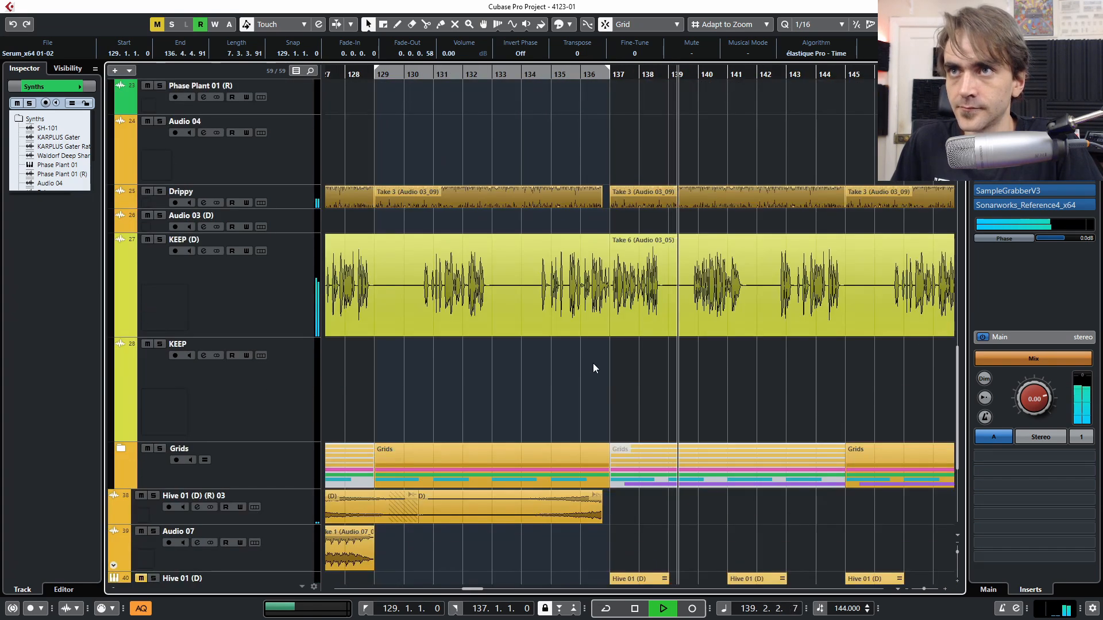
{"action": "scroll", "coordinate": [601, 350], "scroll_direction": "down", "scroll_amount": 2}
{"action": "scroll", "coordinate": [601, 353], "scroll_direction": "up", "scroll_amount": 8}
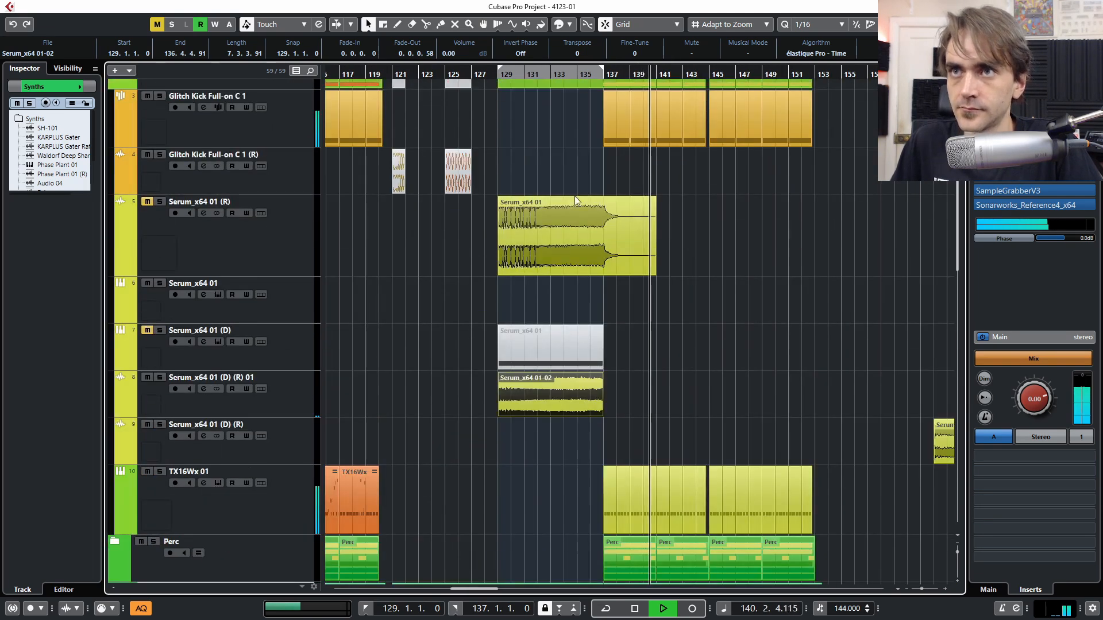
Step: Lower the Serum_x64 01 (D) (R) 01 track's volume to -6.68 and replay from about bar 131
{"action": "left_click", "coordinate": [291, 393]}
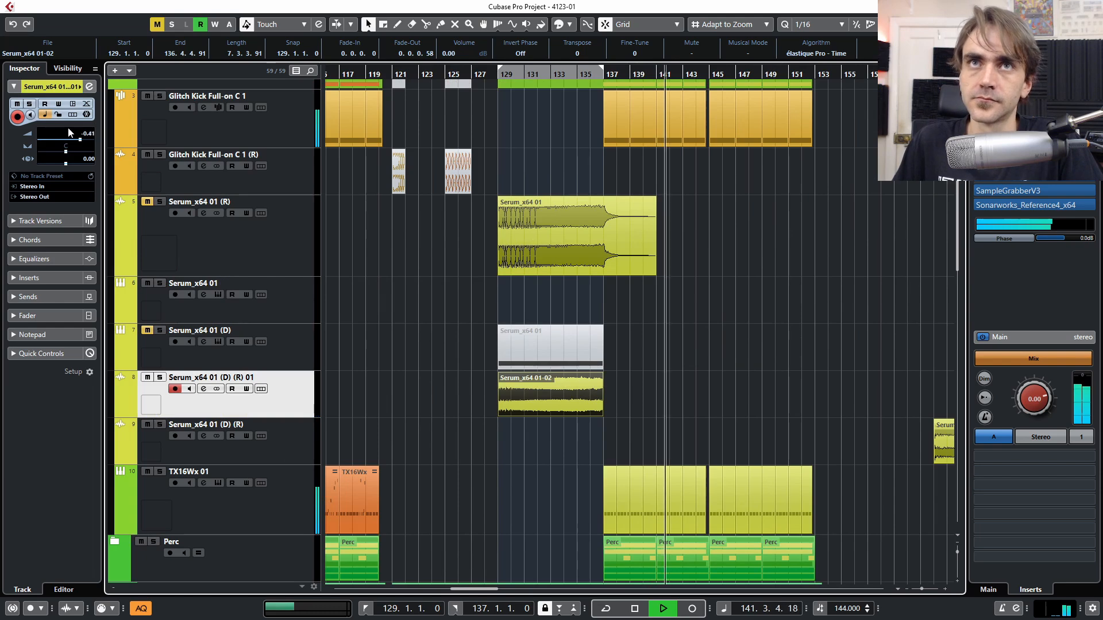
{"action": "left_click_drag", "start_coordinate": [82, 138], "coordinate": [76, 138]}
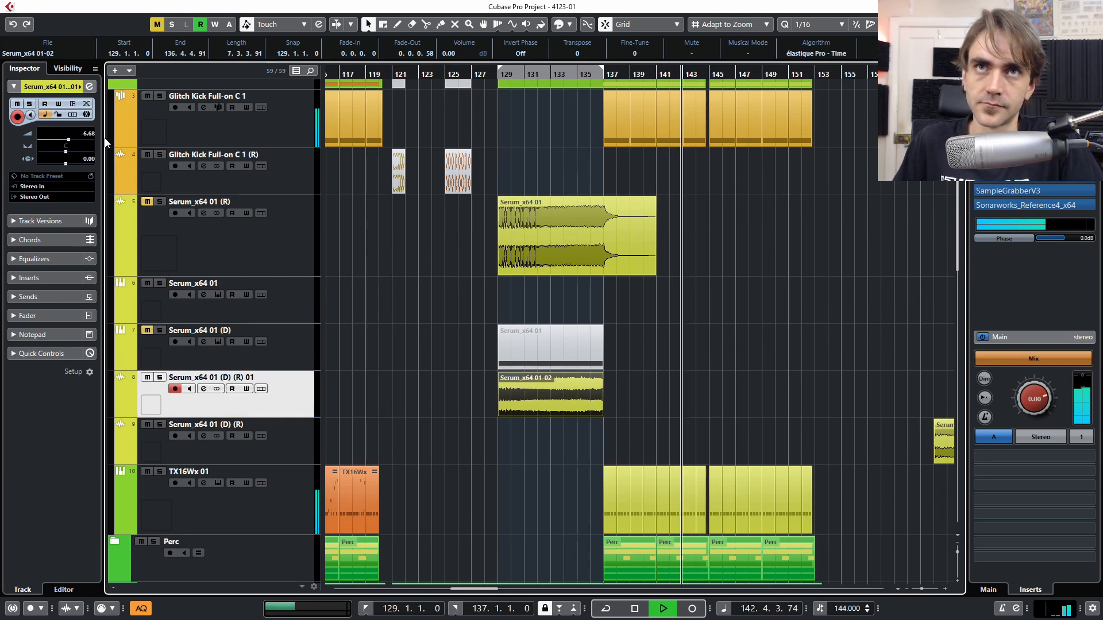
{"action": "left_click", "coordinate": [526, 76]}
Step: Collapse the Synths folder and shorten its part so it ends just before bar 137
{"action": "scroll", "coordinate": [804, 344], "scroll_direction": "down", "scroll_amount": 6}
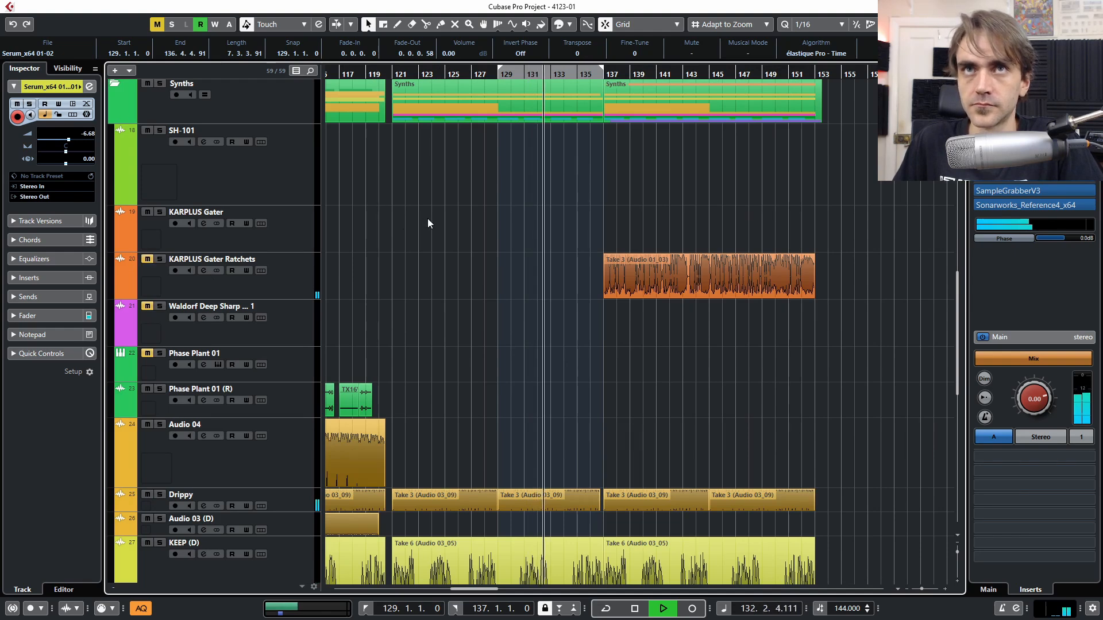
{"action": "scroll", "coordinate": [133, 207], "scroll_direction": "up", "scroll_amount": 2}
{"action": "left_click", "coordinate": [120, 188]}
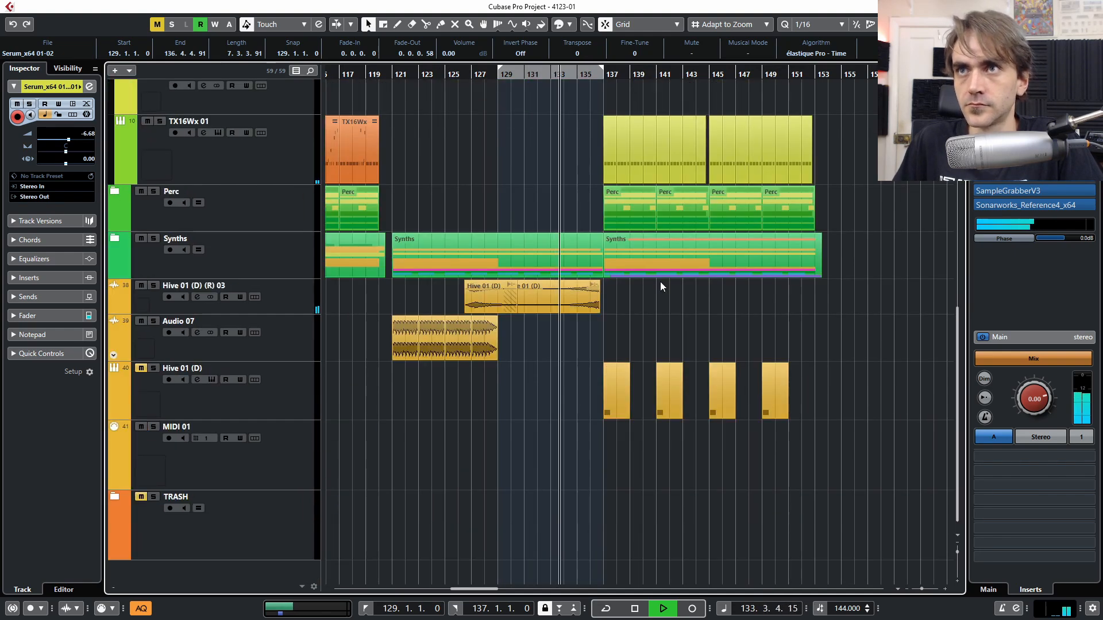
{"action": "scroll", "coordinate": [568, 290], "scroll_direction": "up", "scroll_amount": 5}
{"action": "scroll", "coordinate": [568, 290], "scroll_direction": "down", "scroll_amount": 6}
{"action": "left_click", "coordinate": [574, 328]}
{"action": "left_click_drag", "start_coordinate": [657, 385], "coordinate": [527, 418]}
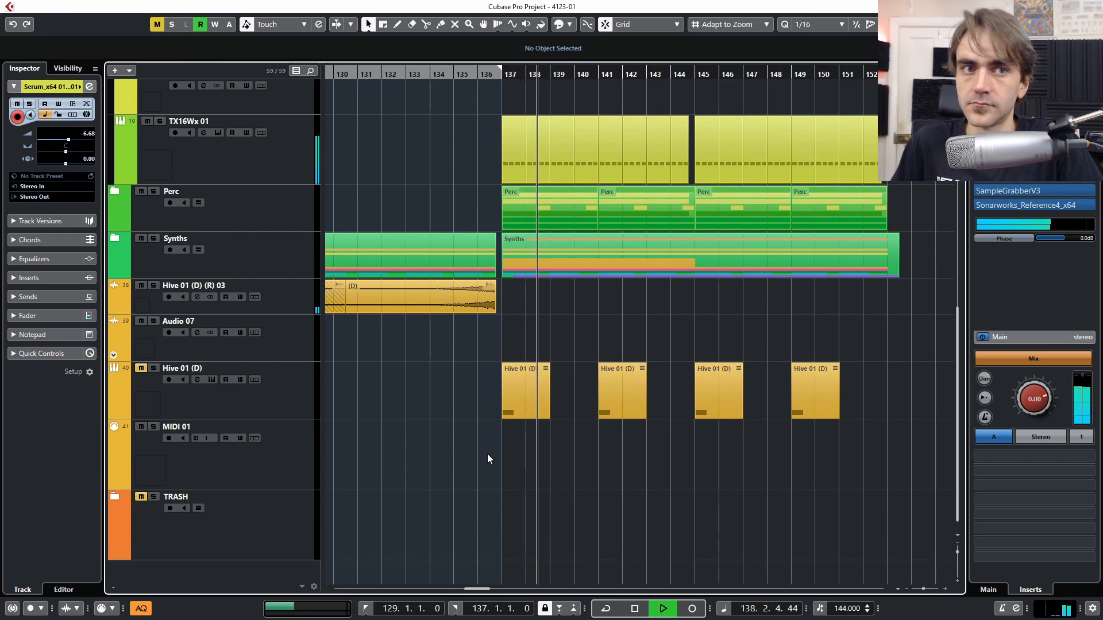
Step: Collapse the KB folder track that holds the kick and Serum tracks
{"action": "scroll", "coordinate": [487, 460], "scroll_direction": "up", "scroll_amount": 5}
{"action": "scroll", "coordinate": [488, 458], "scroll_direction": "left", "scroll_amount": 3}
{"action": "scroll", "coordinate": [494, 430], "scroll_direction": "down", "scroll_amount": 3}
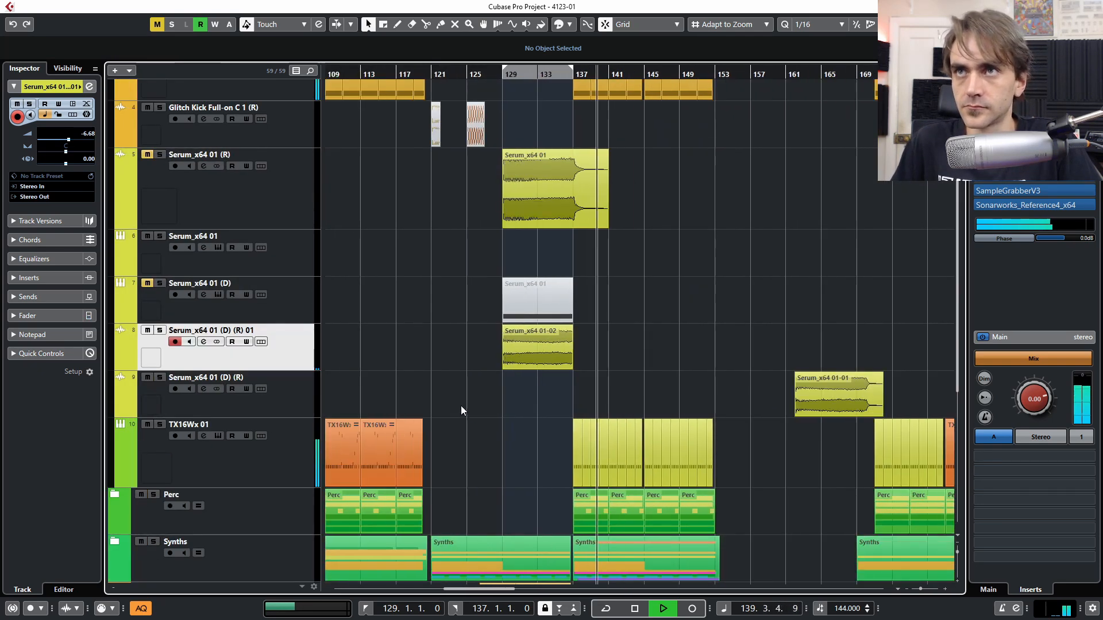
{"action": "scroll", "coordinate": [458, 402], "scroll_direction": "right", "scroll_amount": 2}
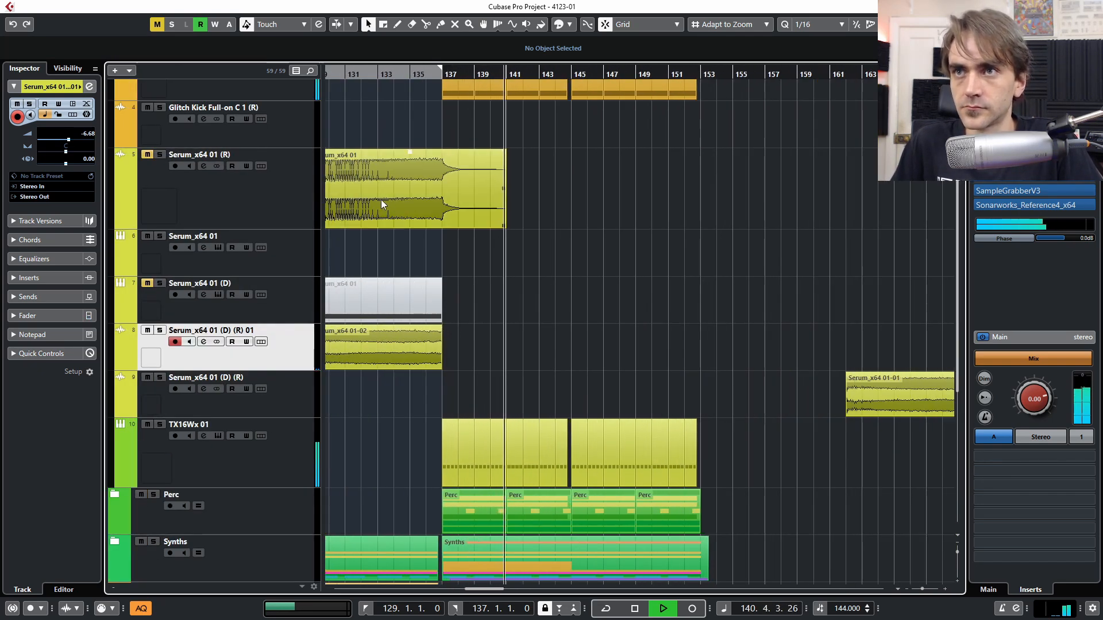
{"action": "scroll", "coordinate": [379, 199], "scroll_direction": "down", "scroll_amount": 2}
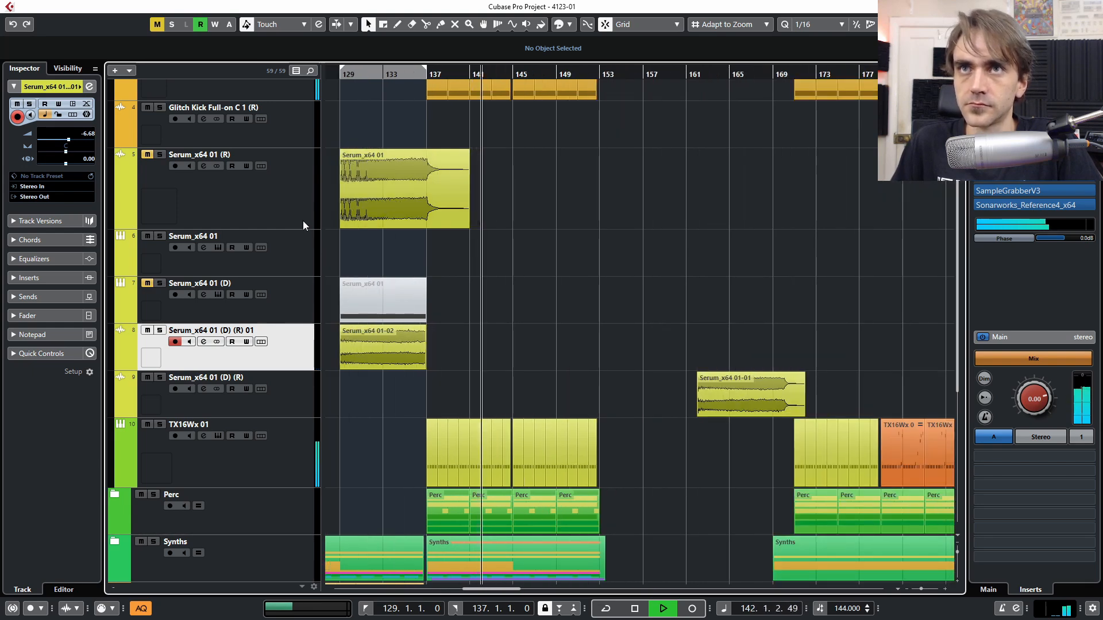
{"action": "scroll", "coordinate": [275, 218], "scroll_direction": "up", "scroll_amount": 3}
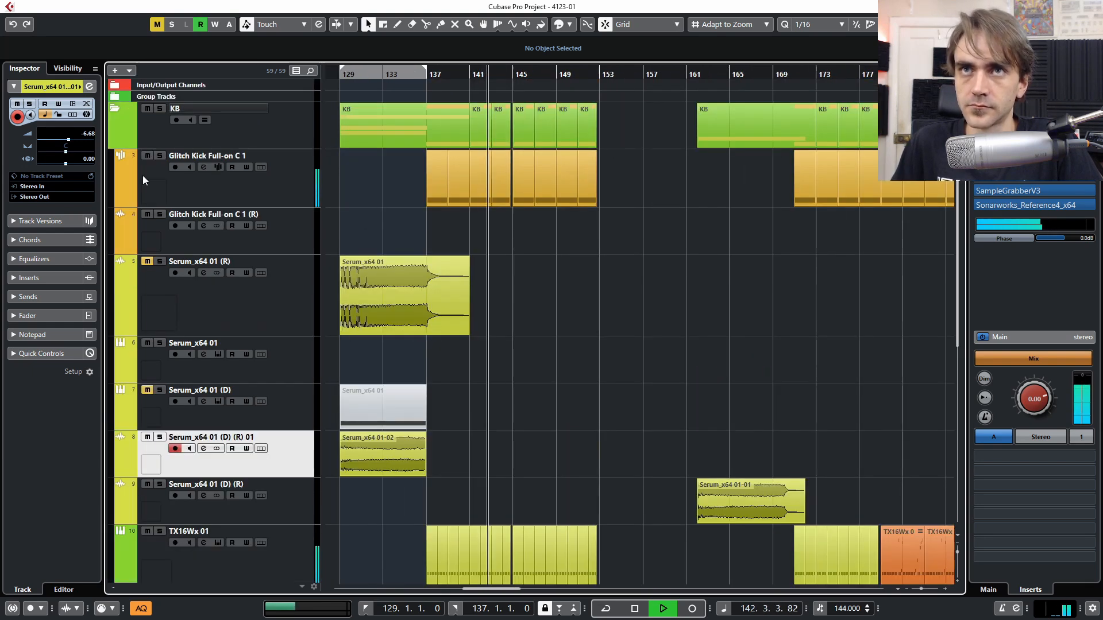
{"action": "left_click", "coordinate": [112, 108]}
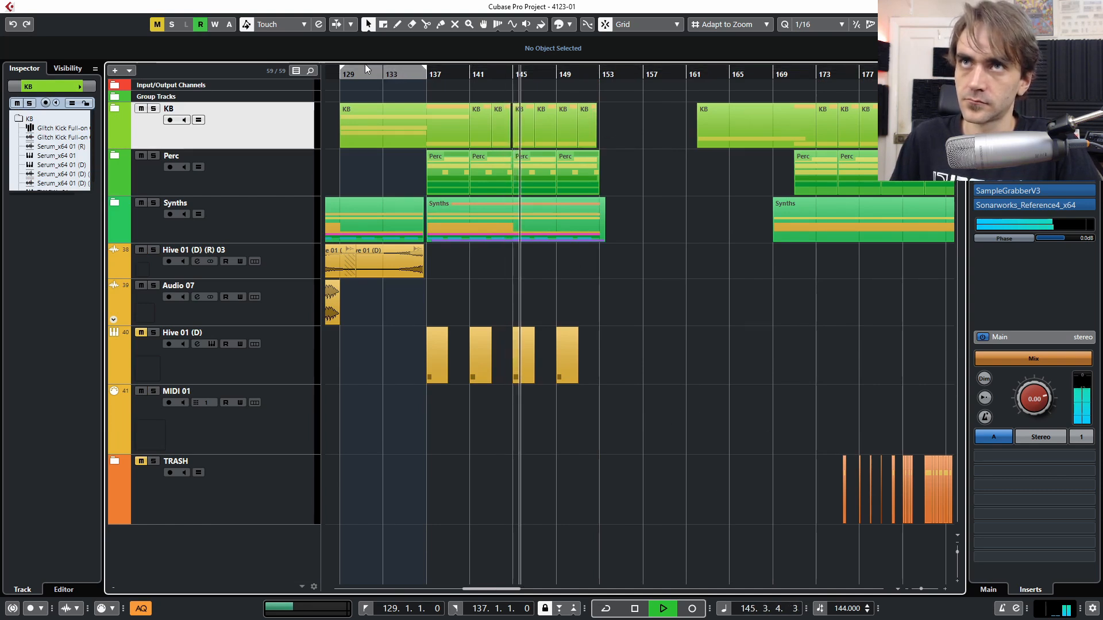
Step: Set an active cycle range from bar 137 to bar 153, listen through the section and stop playback
{"action": "left_click_drag", "start_coordinate": [357, 74], "coordinate": [442, 79]}
{"action": "left_click_drag", "start_coordinate": [616, 91], "coordinate": [599, 86]}
{"action": "left_click", "coordinate": [495, 70]}
{"action": "scroll", "coordinate": [616, 184], "scroll_direction": "down", "scroll_amount": 4}
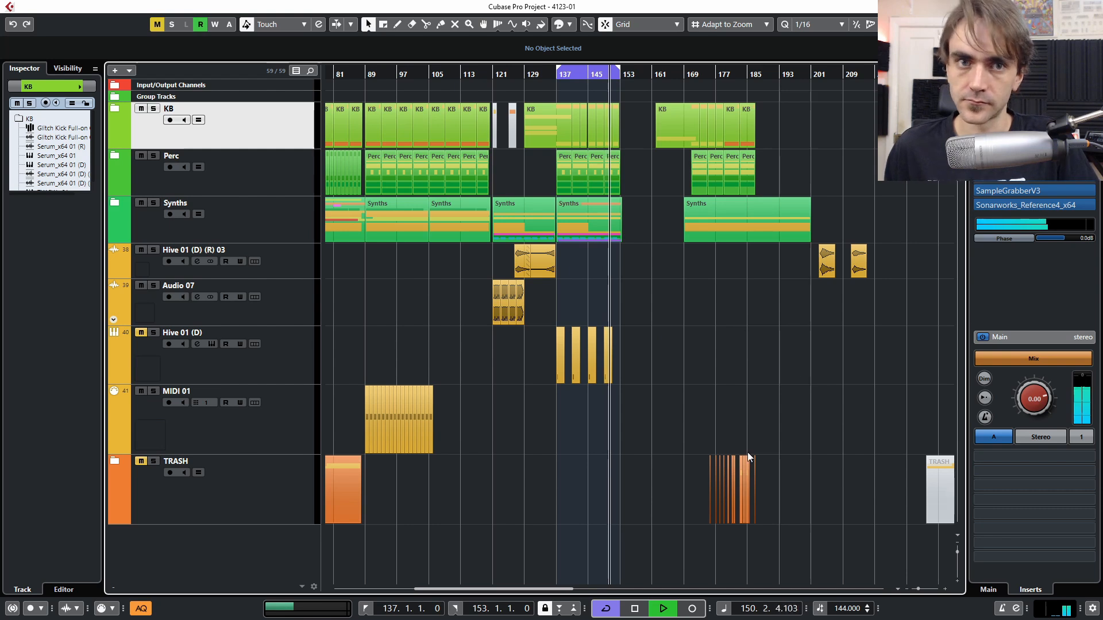
{"action": "key", "text": "space"}
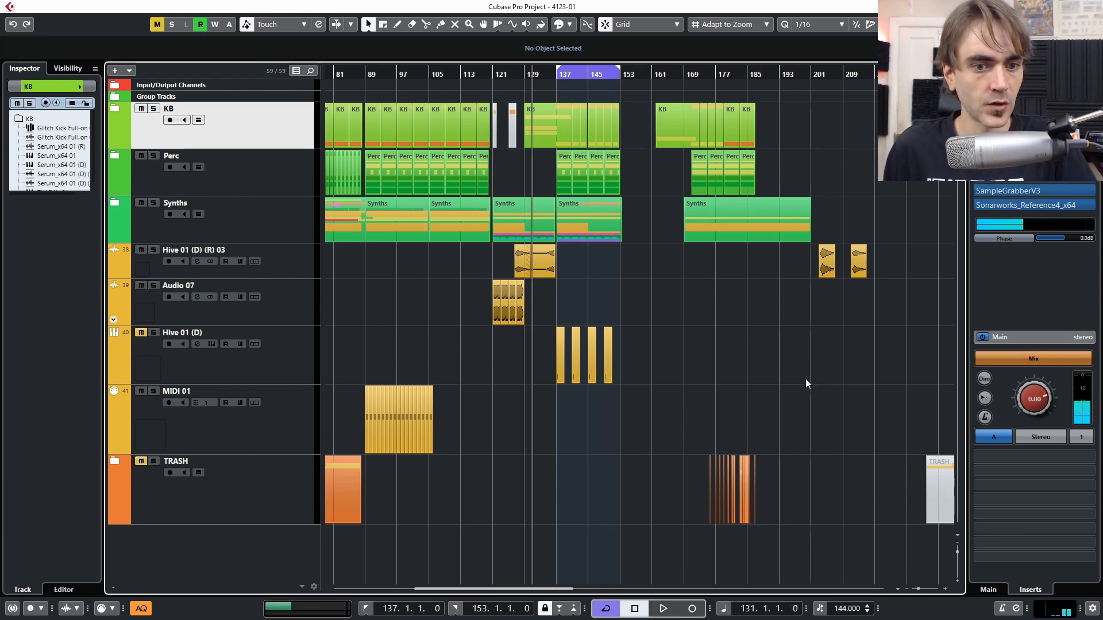